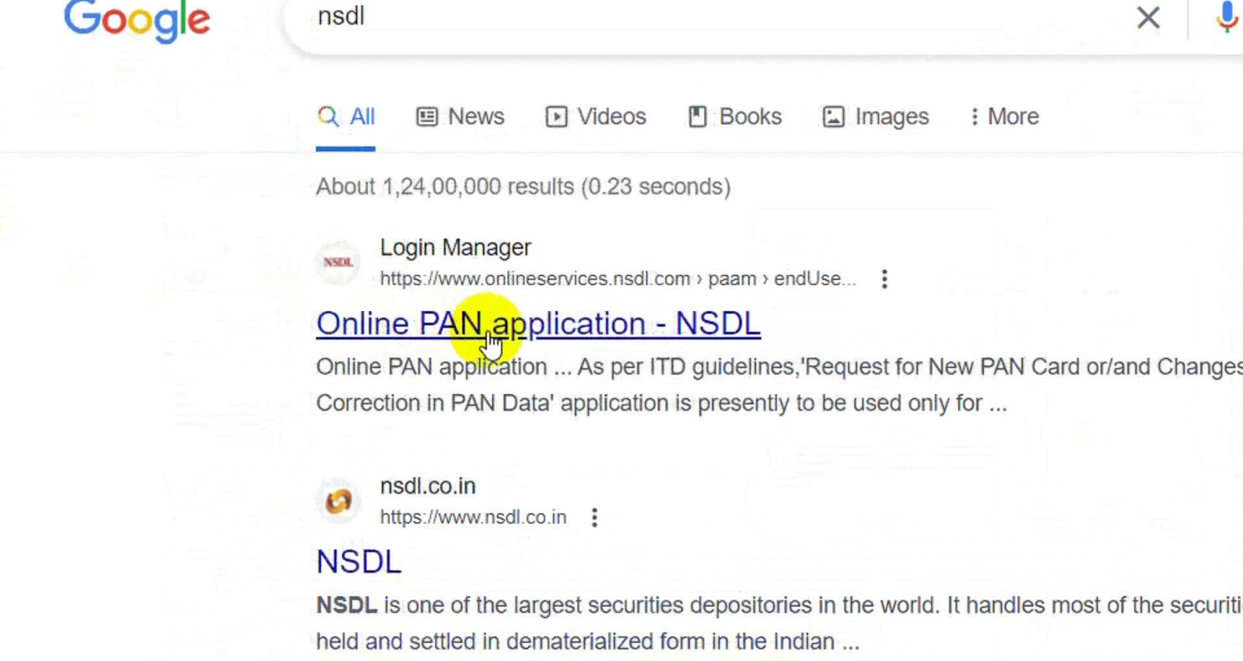
Open the 'Online PAN application - NSDL' result from the nsdl search results.
{"action": "left_click", "coordinate": [530, 327]}
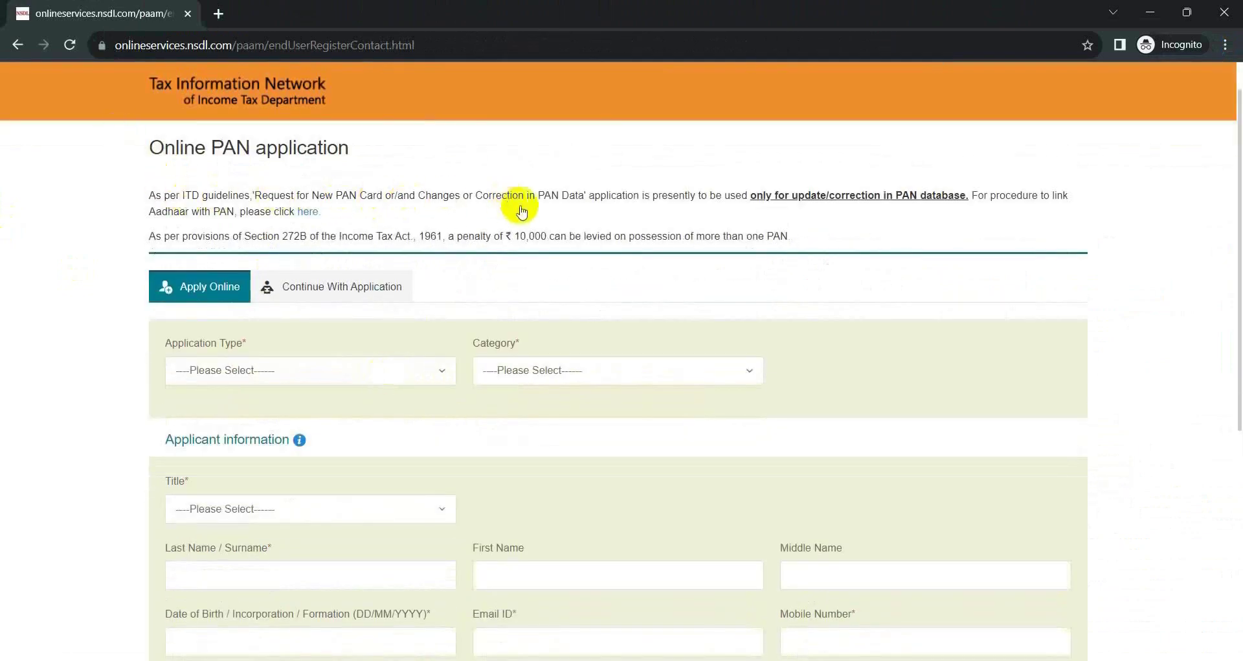
Set application type to New PAN - Indian Citizen (Form 49A) and category to INDIVIDUAL.
{"action": "left_click", "coordinate": [277, 418]}
{"action": "scroll", "coordinate": [277, 417], "scroll_direction": "down", "scroll_amount": 1}
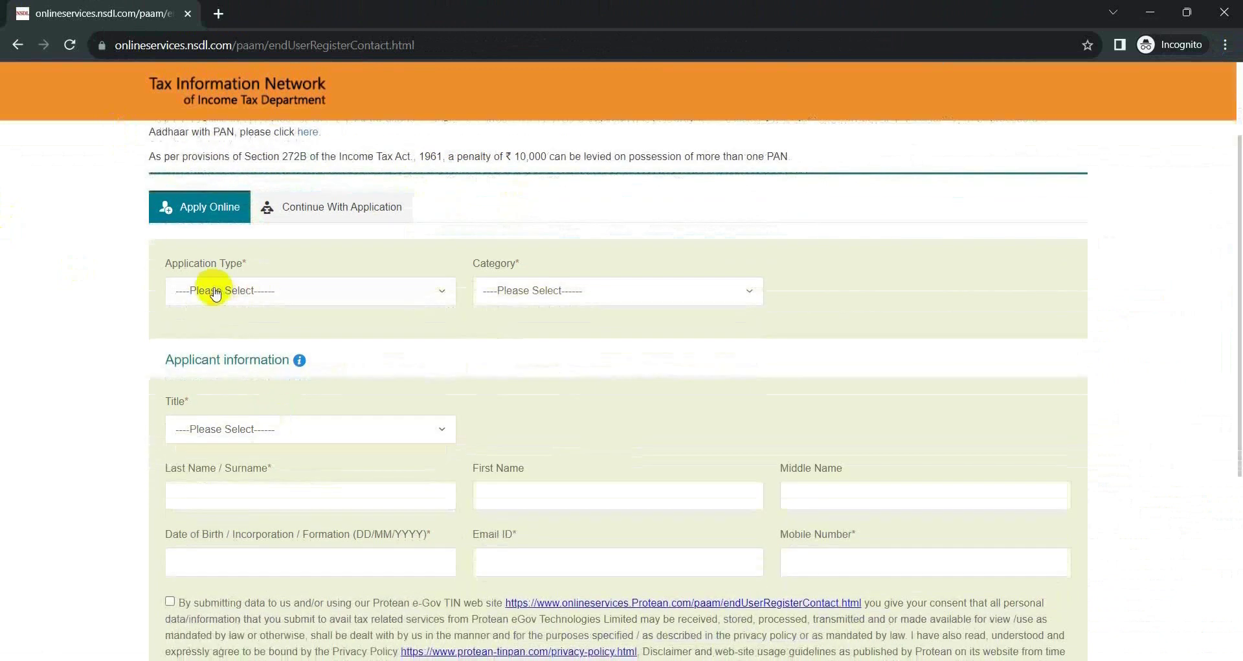
{"action": "left_click", "coordinate": [212, 293]}
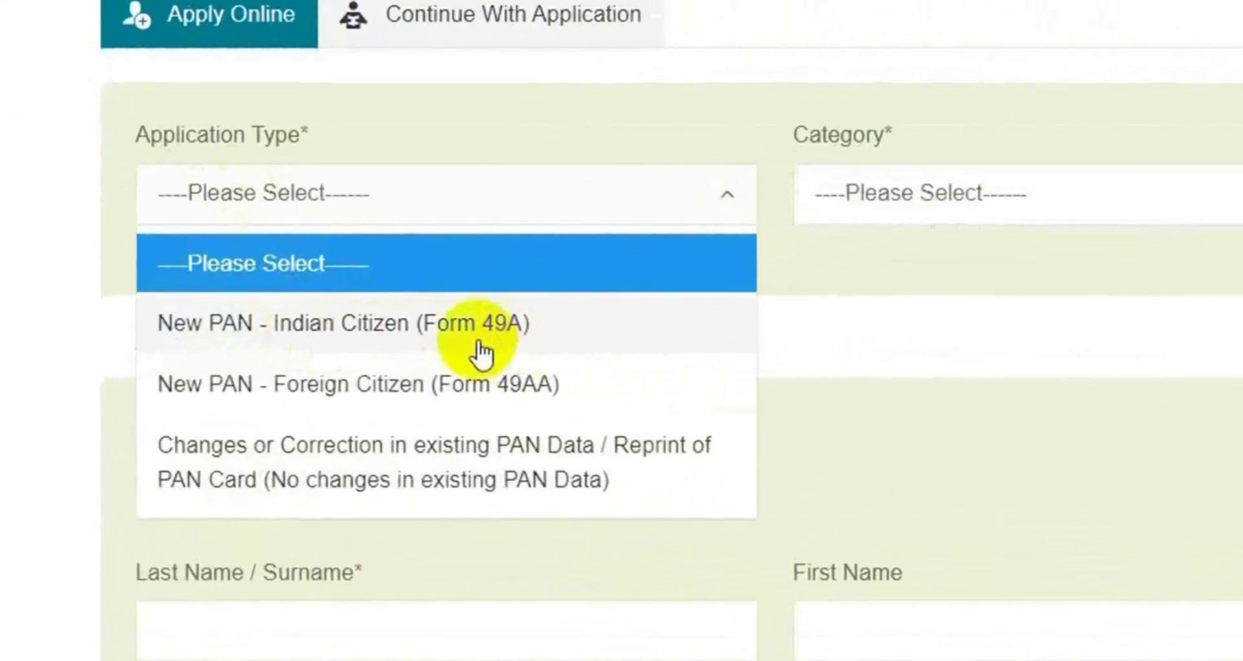
{"action": "left_click", "coordinate": [382, 336]}
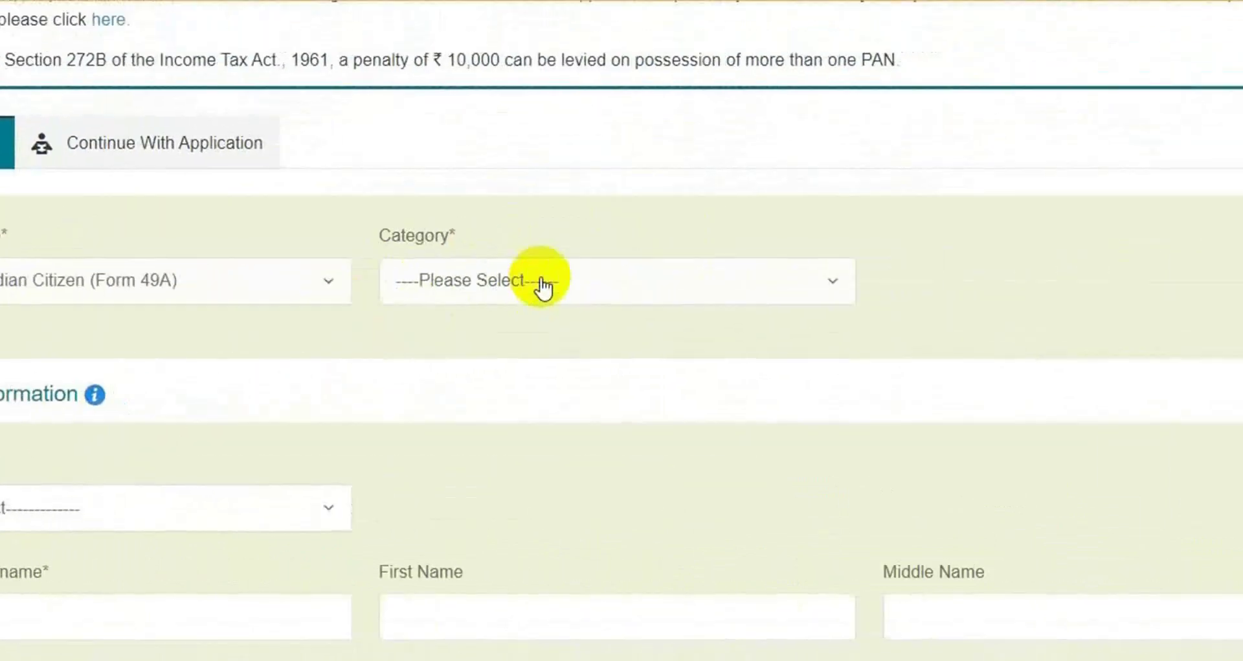
{"action": "left_click", "coordinate": [952, 214]}
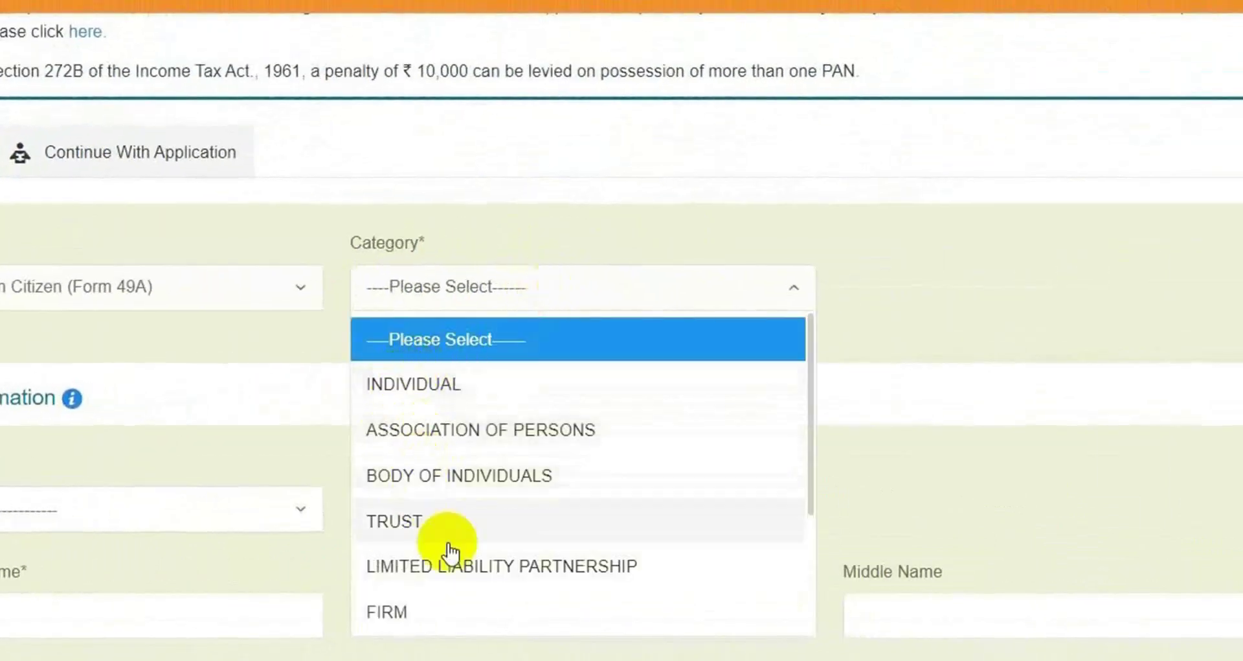
{"action": "left_click", "coordinate": [448, 386]}
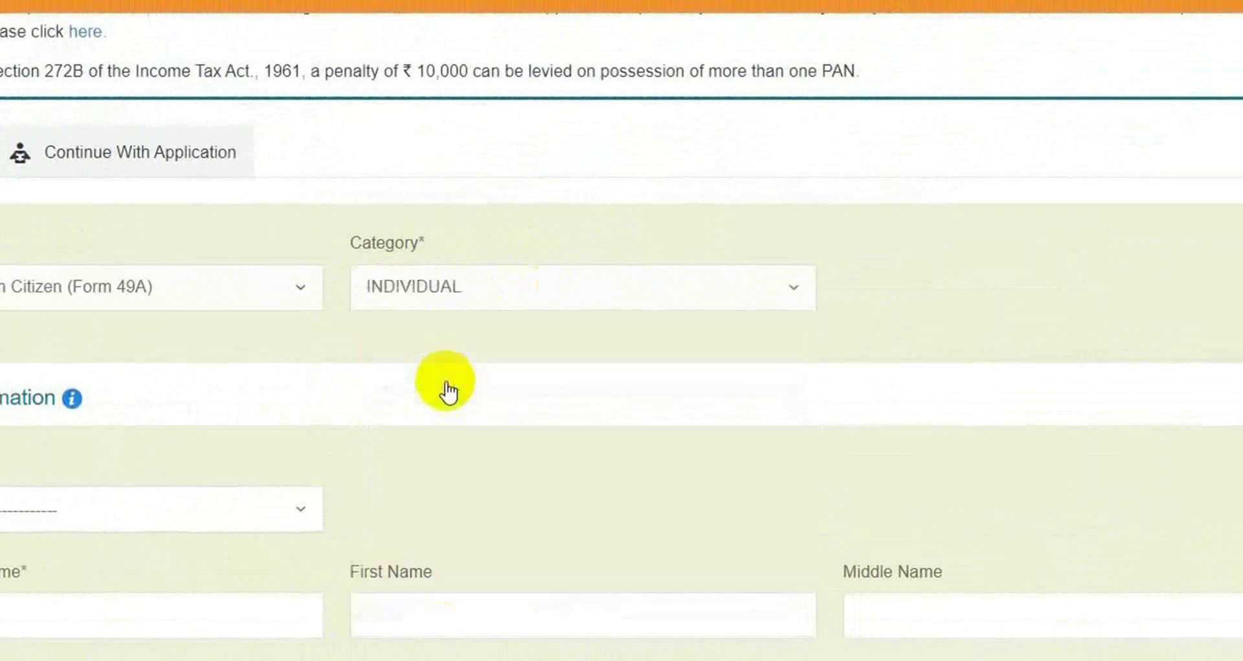
Choose Shri as the applicant's title.
{"action": "scroll", "coordinate": [448, 392], "scroll_direction": "down", "scroll_amount": 2}
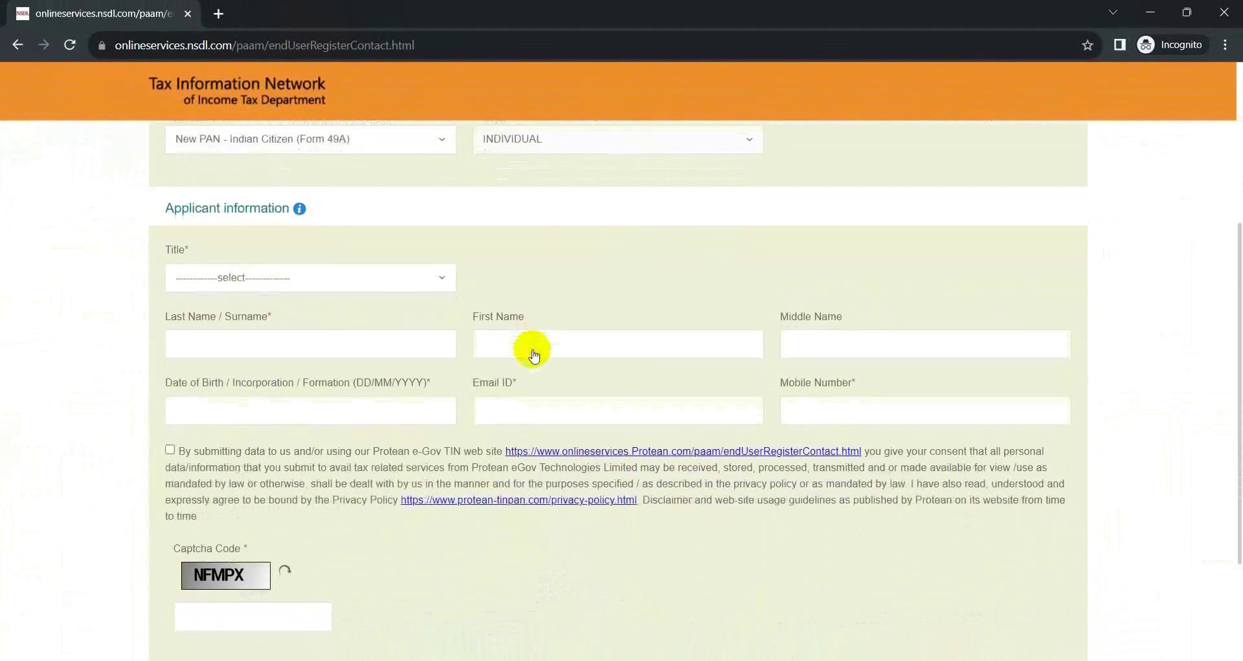
{"action": "scroll", "coordinate": [532, 353], "scroll_direction": "down", "scroll_amount": 1}
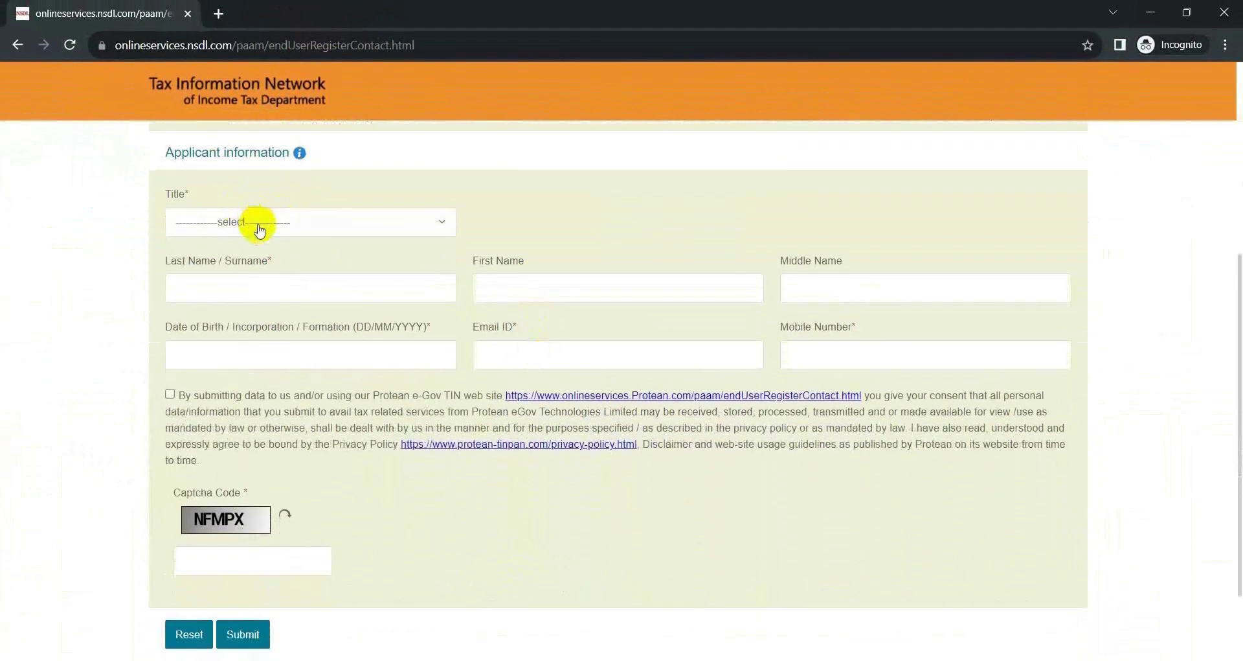
{"action": "left_click", "coordinate": [259, 230]}
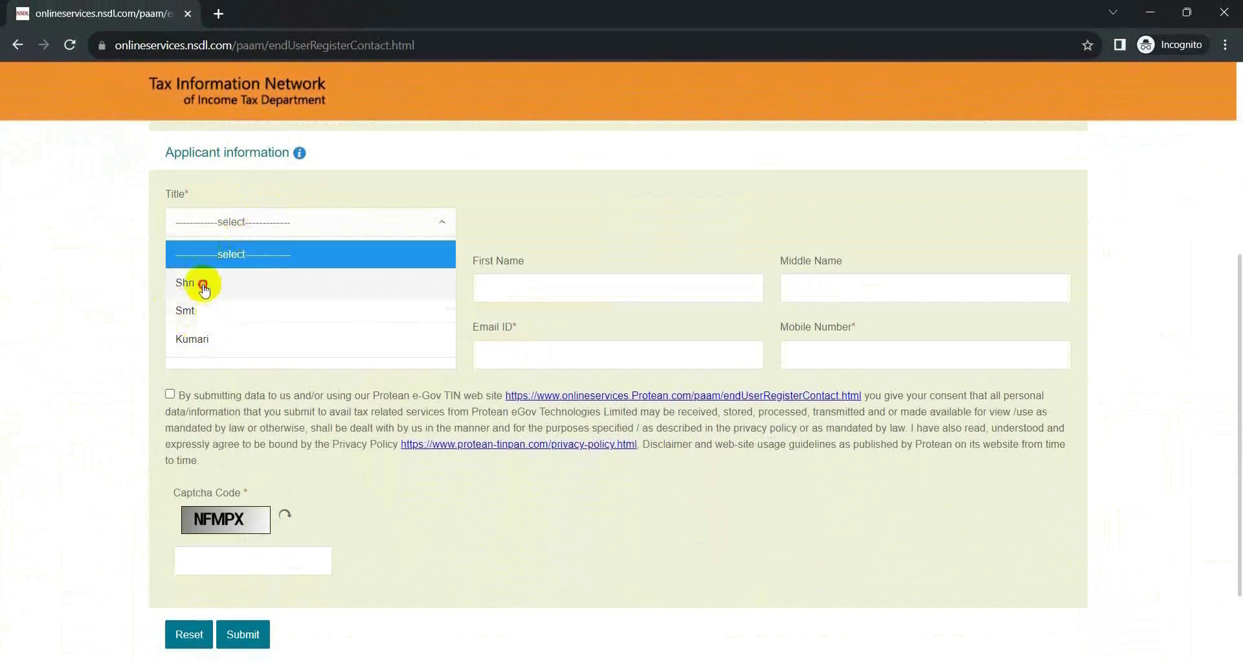
{"action": "left_click", "coordinate": [199, 283]}
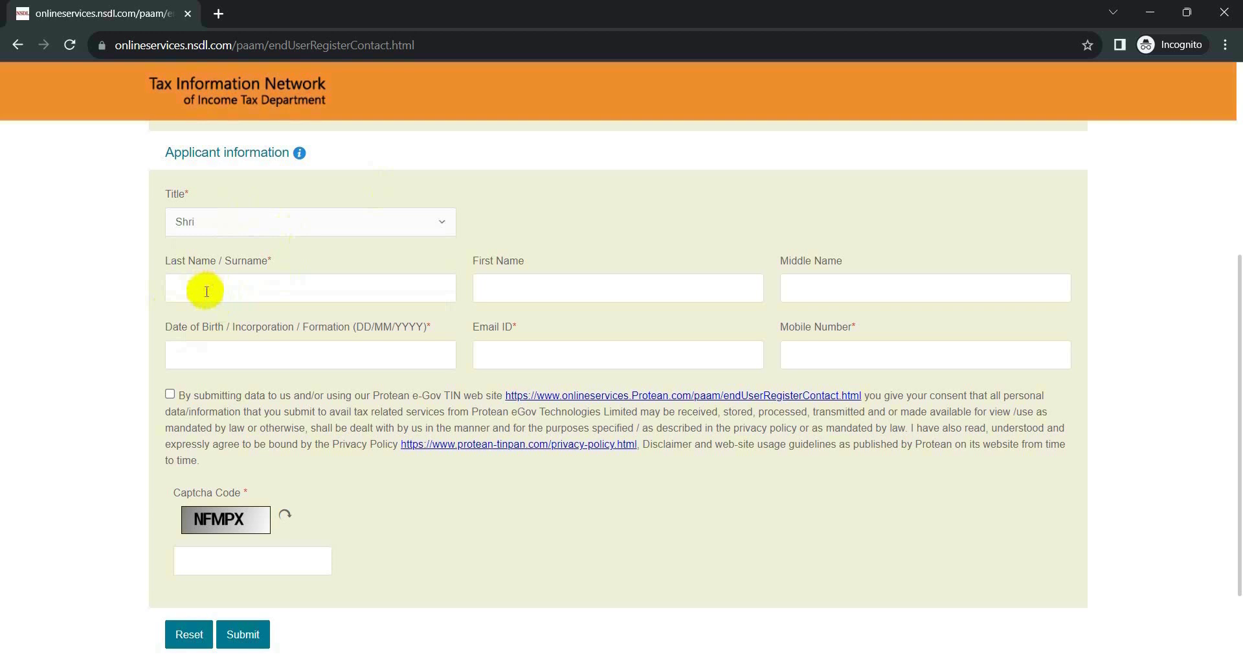
Enter the applicant's surname, first name and middle name.
{"action": "left_click", "coordinate": [205, 291]}
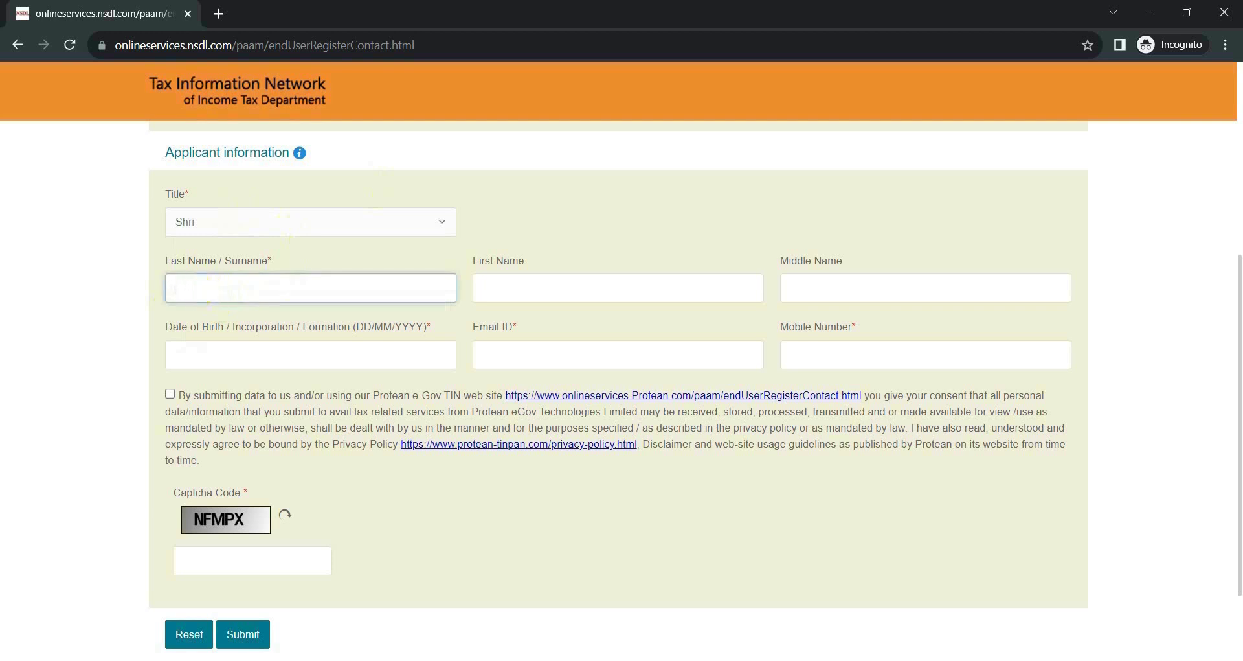
{"action": "key", "text": "ctrl+v"}
{"action": "left_click", "coordinate": [519, 286]}
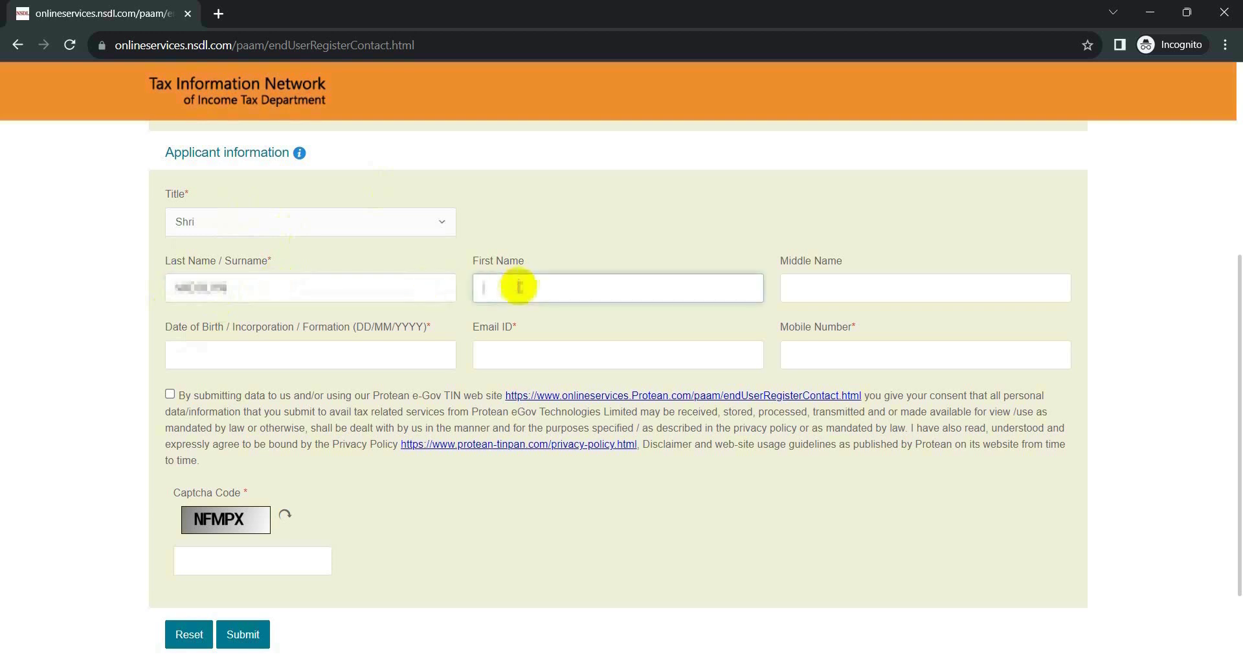
{"action": "key", "text": "ctrl+v"}
{"action": "left_click", "coordinate": [866, 292]}
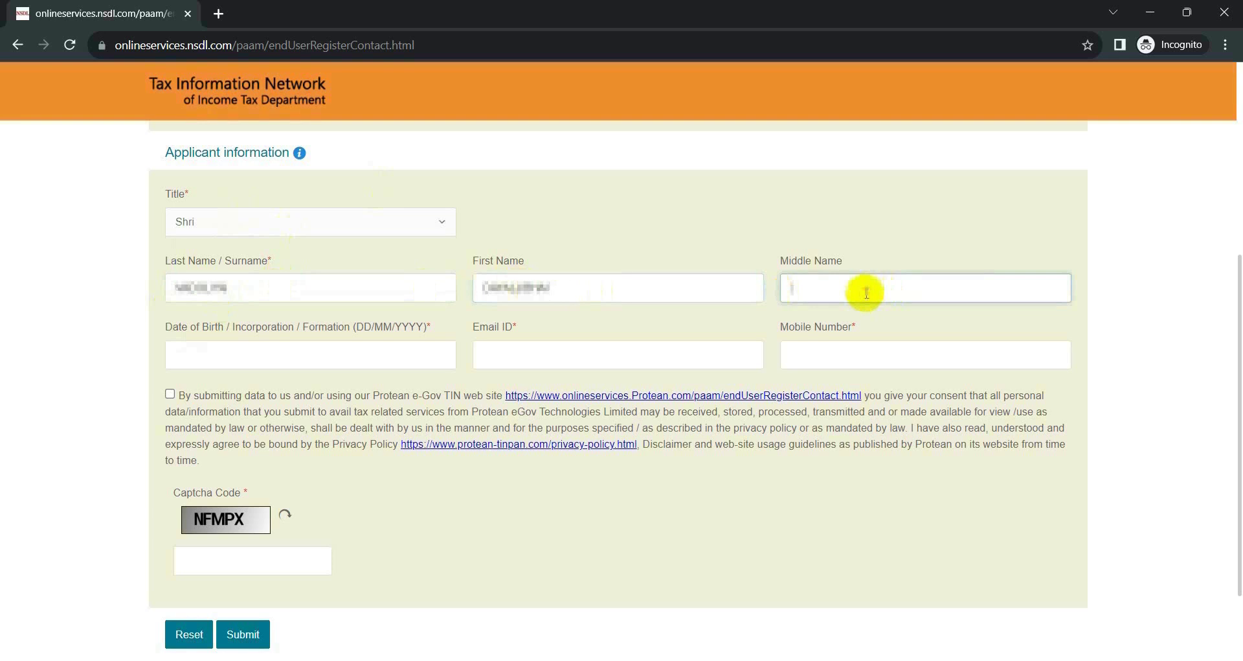
{"action": "key", "text": "ctrl+v"}
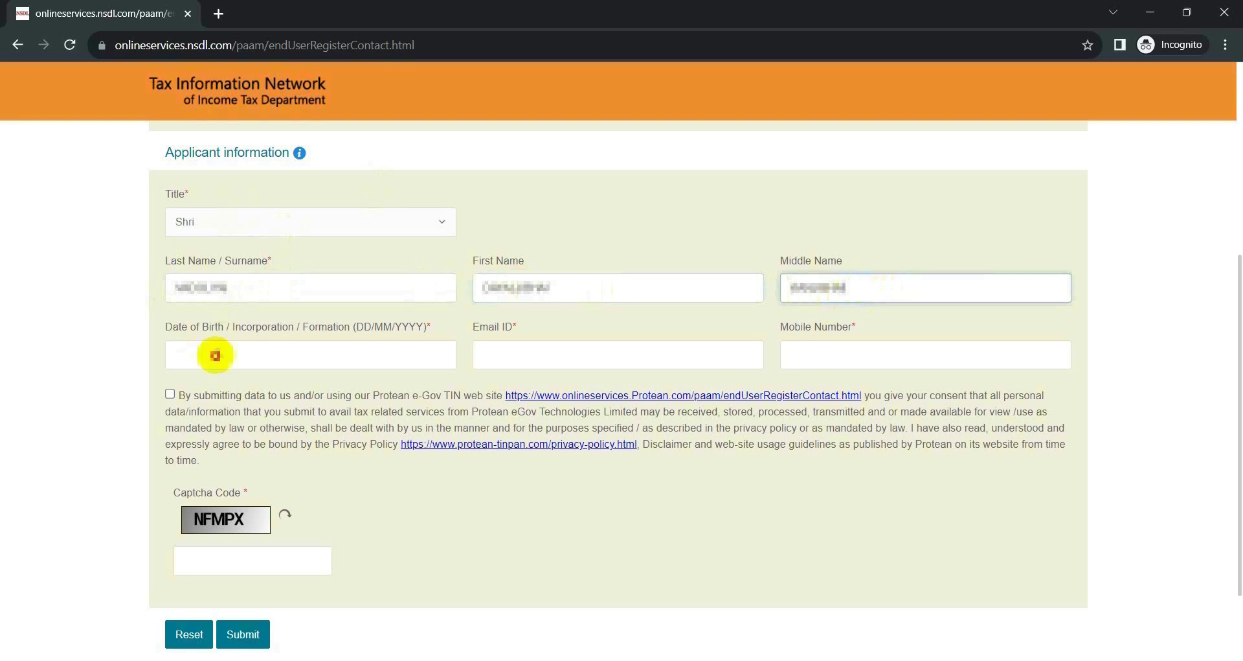
Fill in the applicant's date of birth, e-mail address and mobile number.
{"action": "left_click", "coordinate": [216, 354]}
{"action": "key", "text": "ctrl+v"}
{"action": "left_click", "coordinate": [716, 347]}
{"action": "key", "text": "ctrl+v"}
{"action": "left_click", "coordinate": [833, 350]}
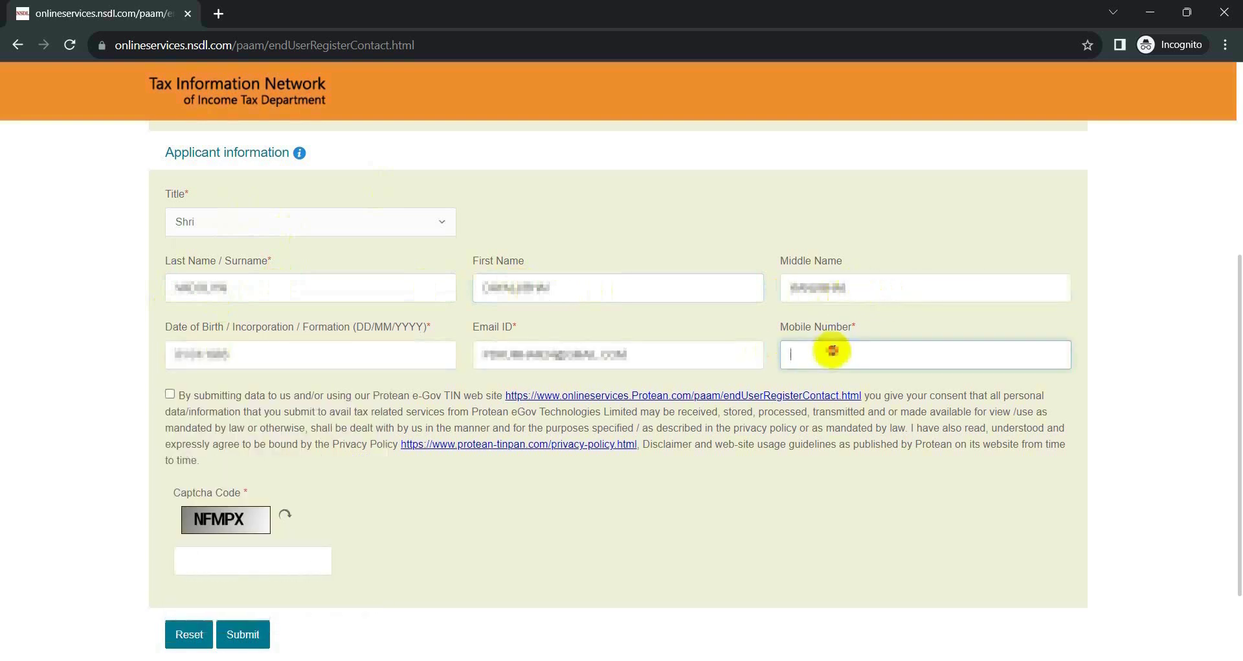
{"action": "key", "text": "ctrl+v"}
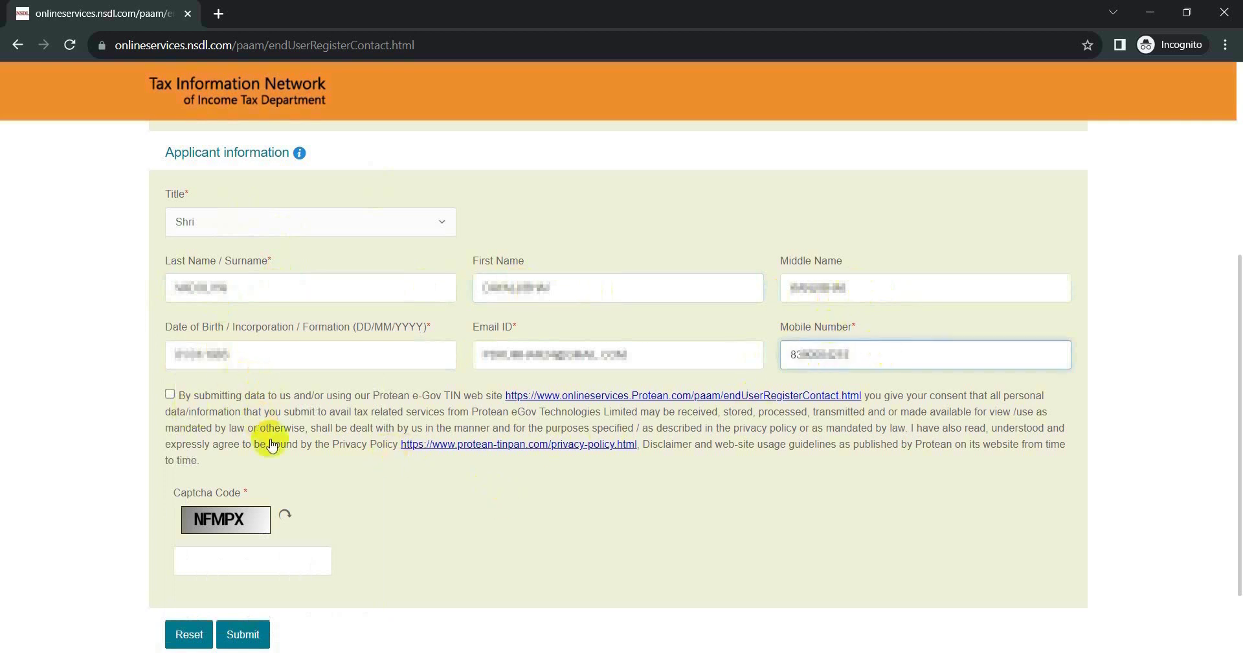
Accept the data consent terms, enter the captcha and submit the registration.
{"action": "left_click", "coordinate": [171, 396]}
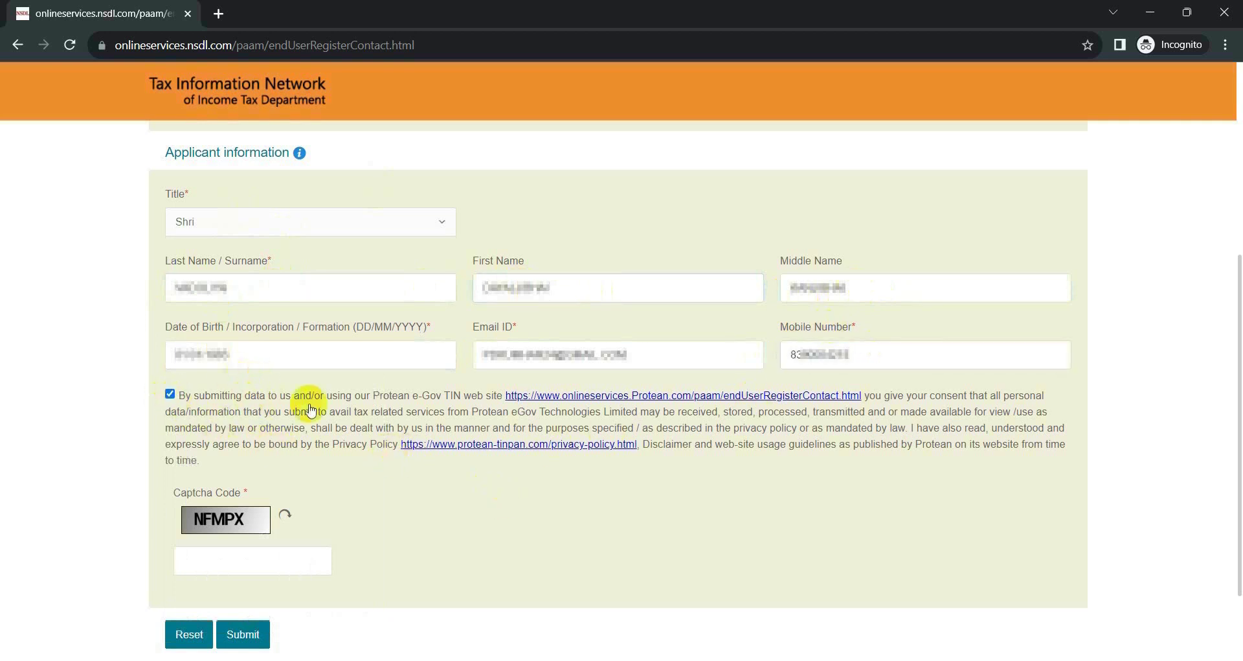
{"action": "scroll", "coordinate": [305, 458], "scroll_direction": "down", "scroll_amount": 2}
{"action": "left_click", "coordinate": [207, 450]}
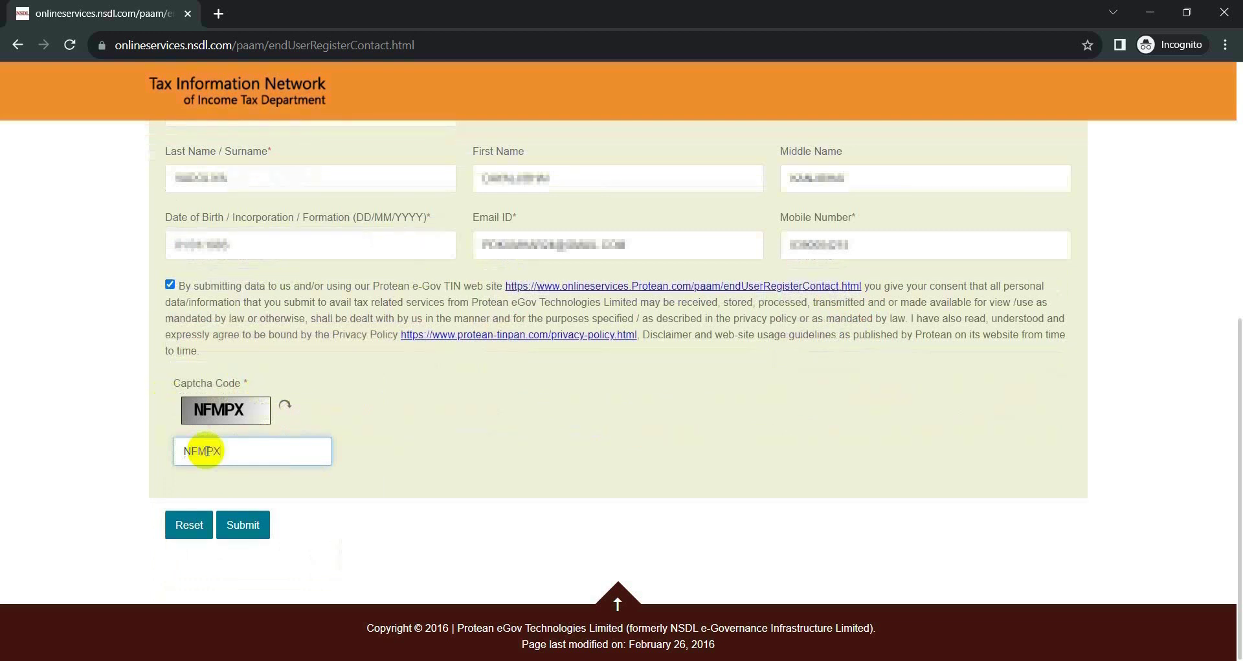
{"action": "left_click", "coordinate": [252, 526]}
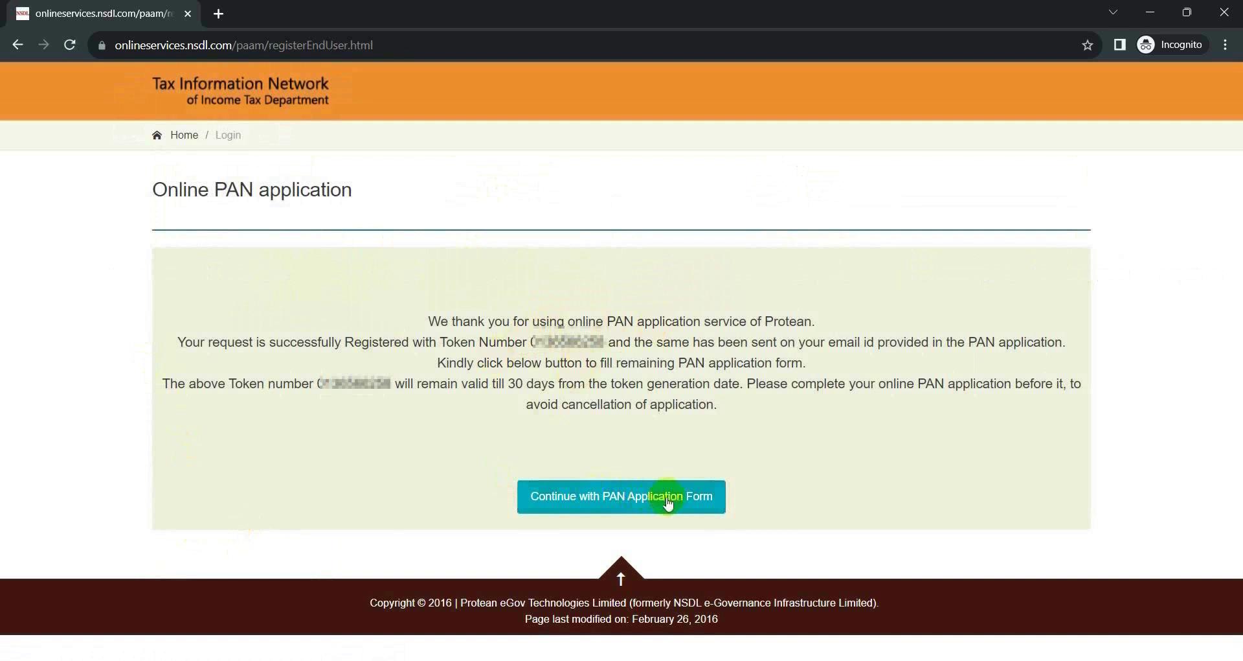
Continue from the token confirmation to the full PAN application form.
{"action": "left_click", "coordinate": [624, 496]}
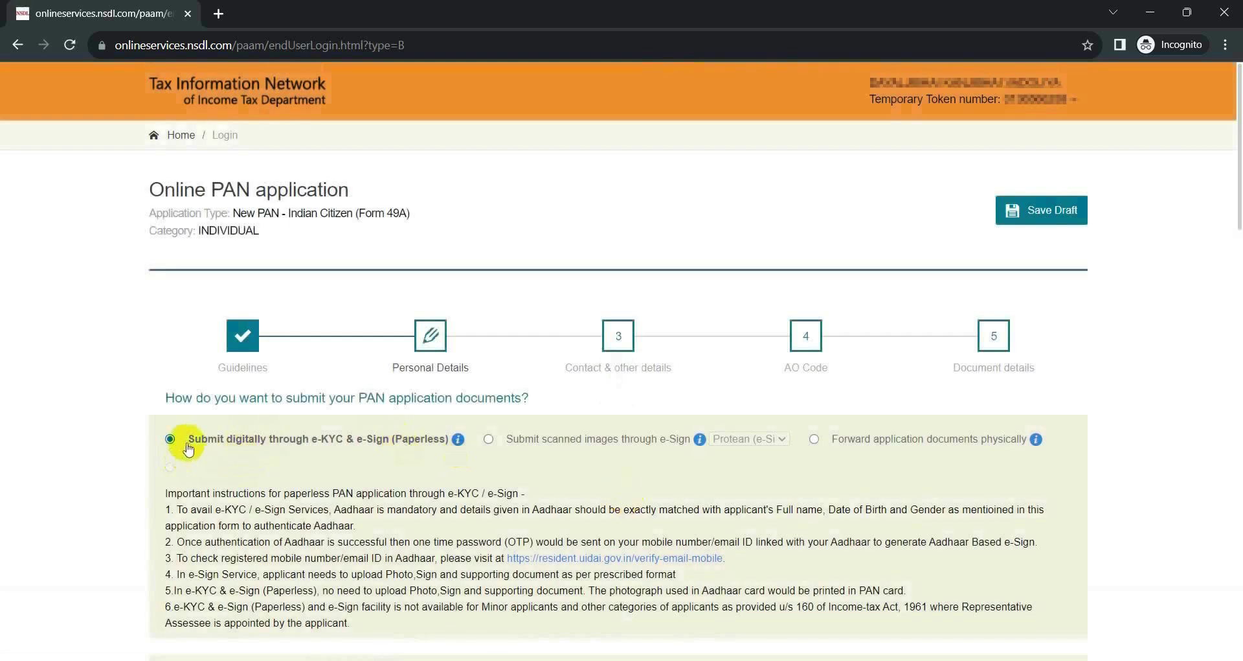
Review the e-Sign submission options and physical PAN card fee details, keeping Physical PAN Card on Yes.
{"action": "scroll", "coordinate": [188, 447], "scroll_direction": "down", "scroll_amount": 3}
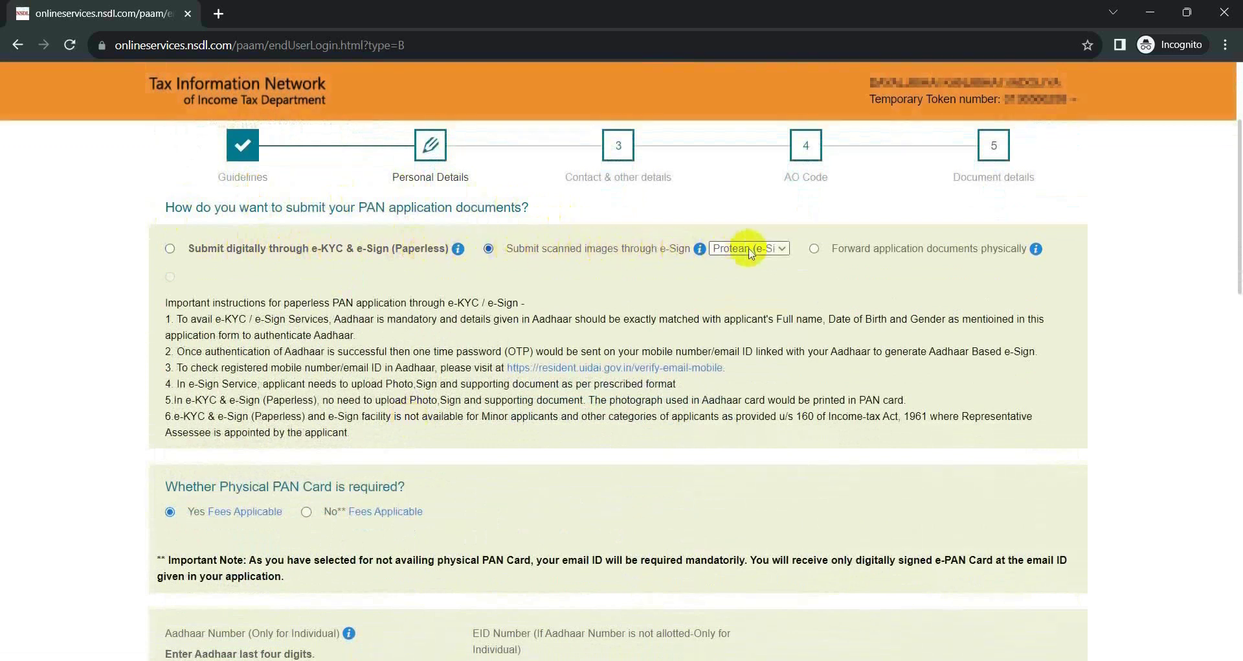
{"action": "mouse_move", "coordinate": [1039, 252]}
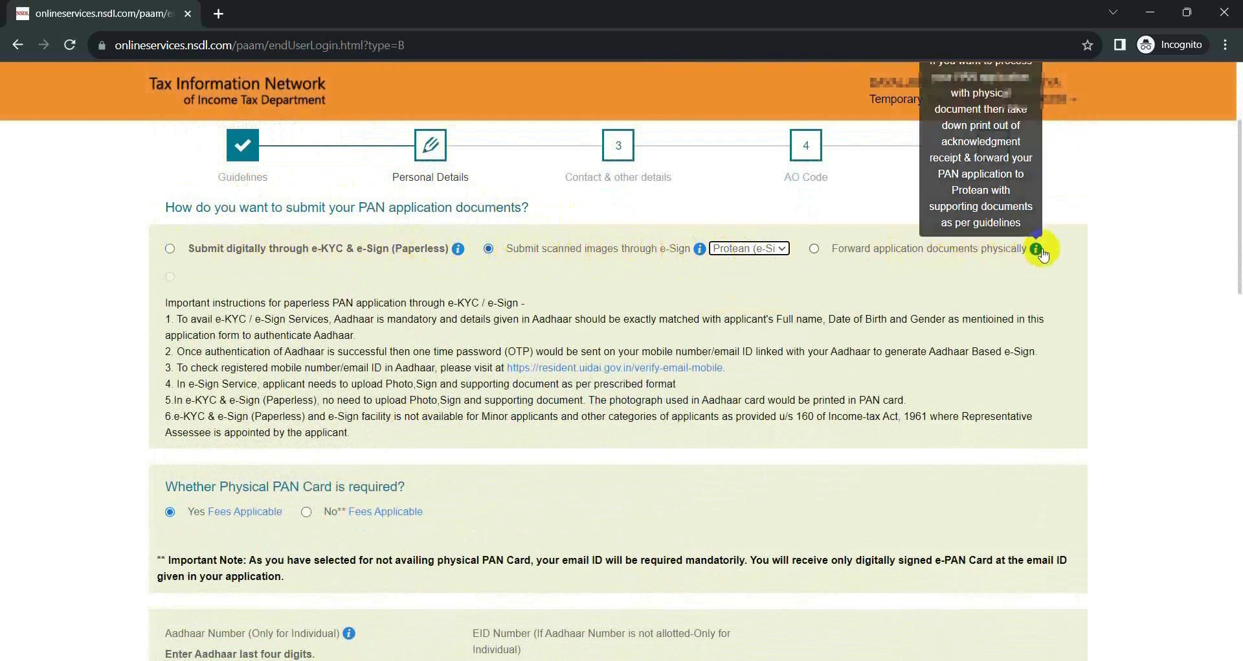
{"action": "mouse_move", "coordinate": [700, 252]}
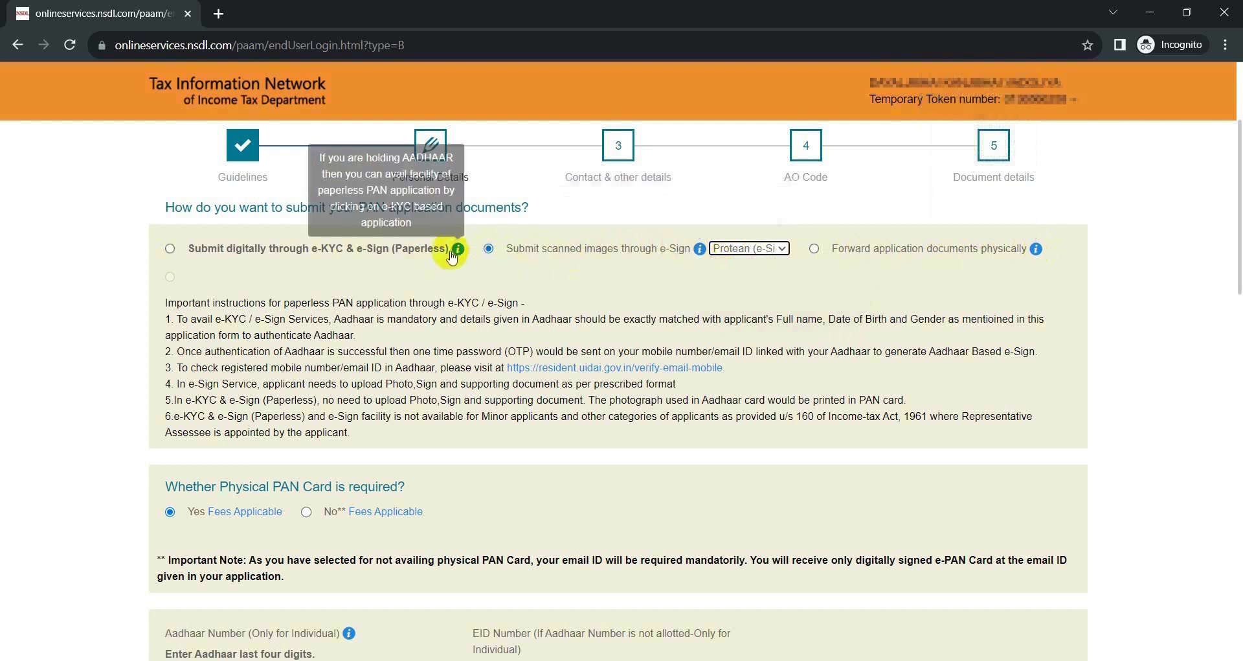
{"action": "mouse_move", "coordinate": [460, 253]}
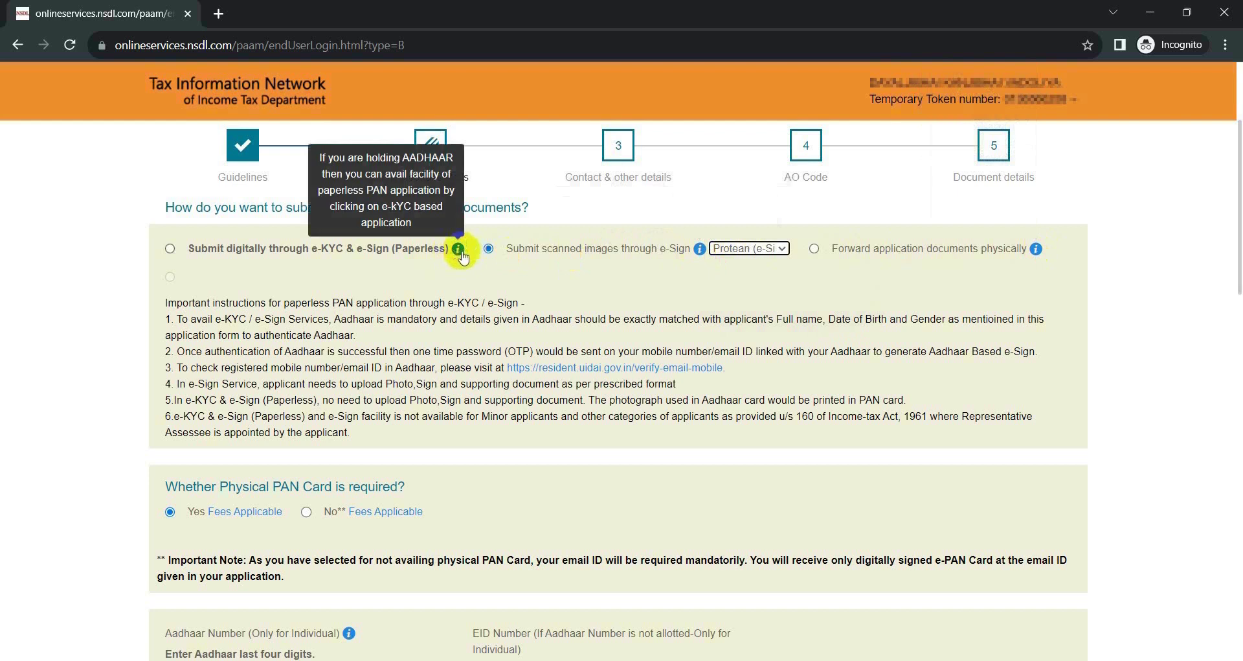
{"action": "scroll", "coordinate": [518, 386], "scroll_direction": "down", "scroll_amount": 3}
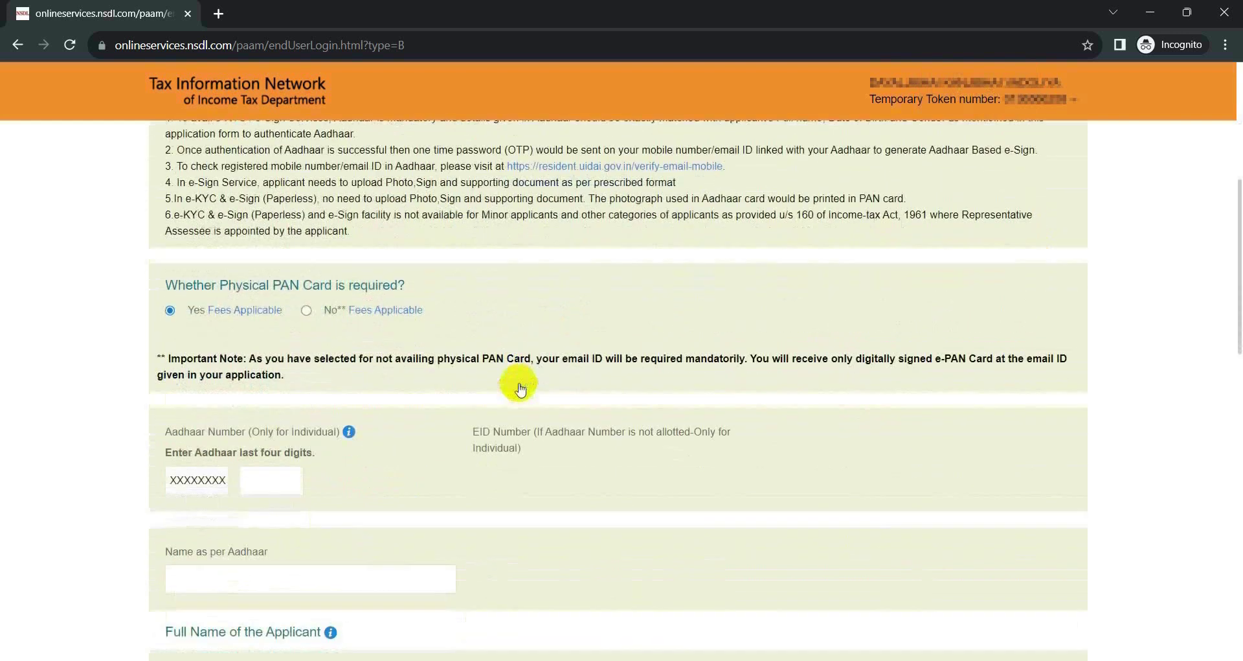
{"action": "scroll", "coordinate": [518, 387], "scroll_direction": "down", "scroll_amount": 2}
{"action": "scroll", "coordinate": [518, 387], "scroll_direction": "up", "scroll_amount": 4}
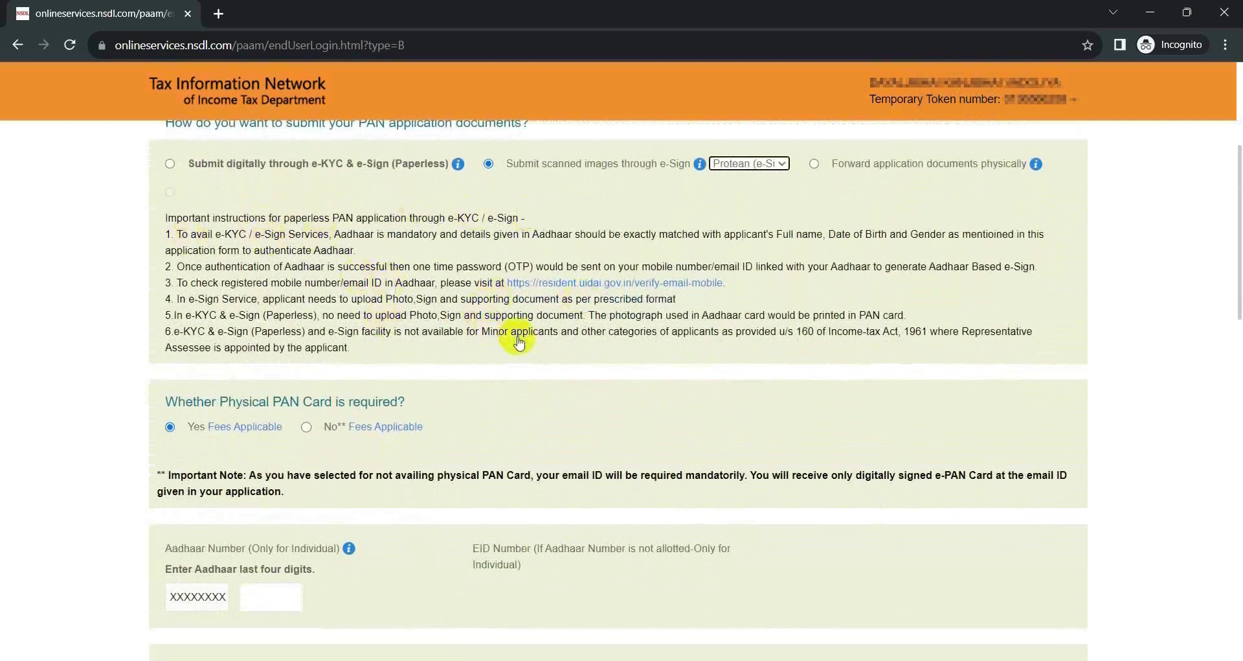
{"action": "scroll", "coordinate": [518, 342], "scroll_direction": "down", "scroll_amount": 2}
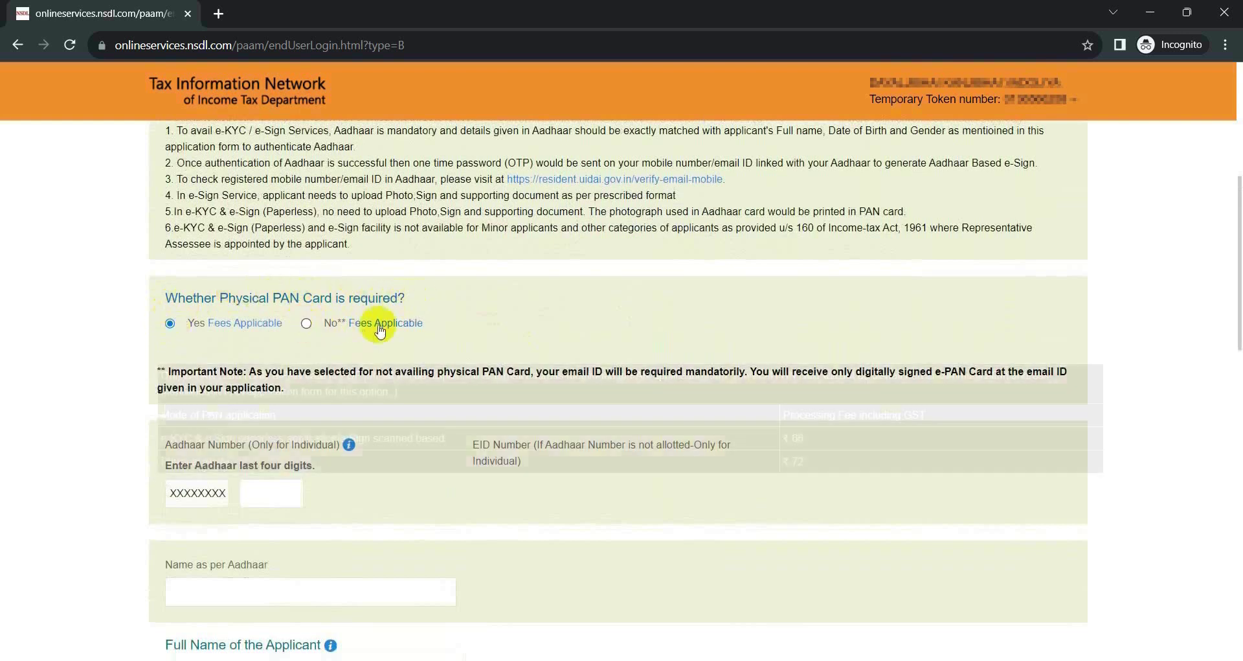
{"action": "mouse_move", "coordinate": [392, 330]}
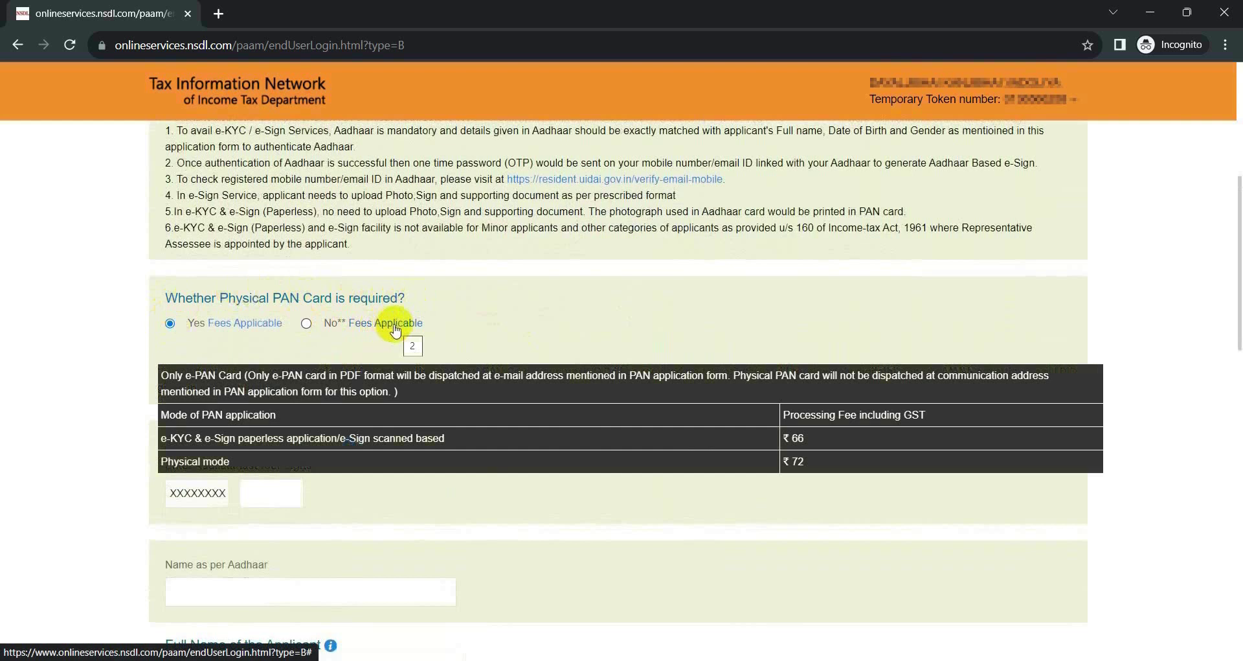
{"action": "mouse_move", "coordinate": [252, 329]}
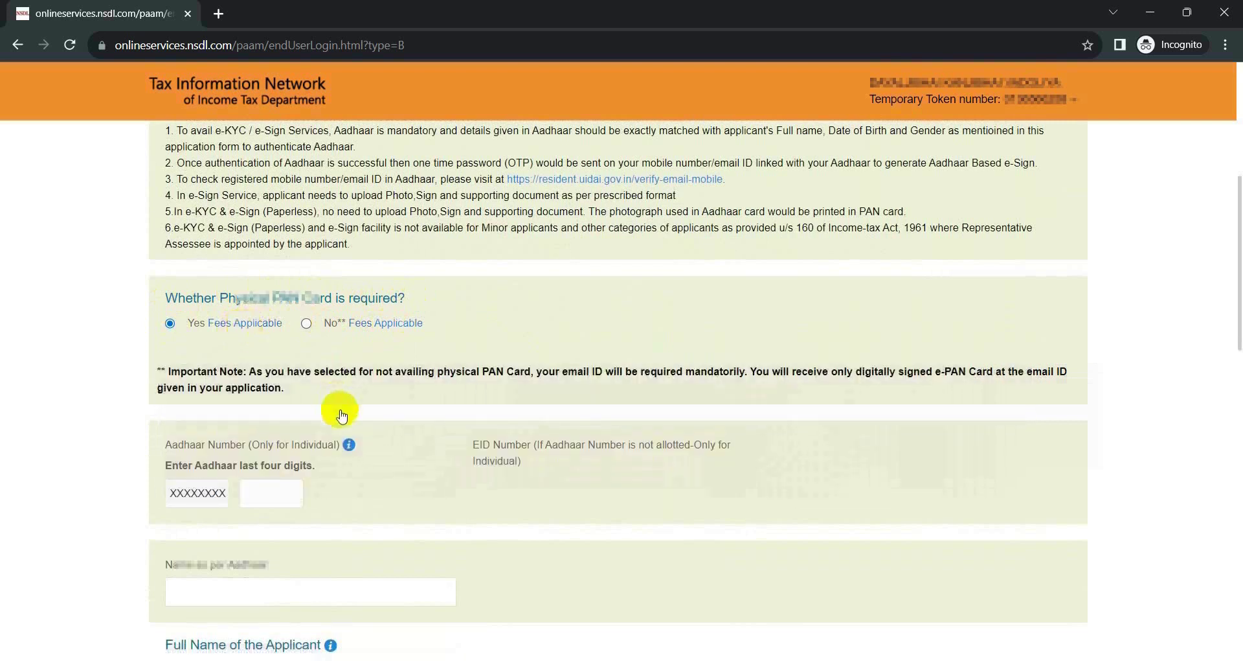
{"action": "scroll", "coordinate": [339, 411], "scroll_direction": "down", "scroll_amount": 3}
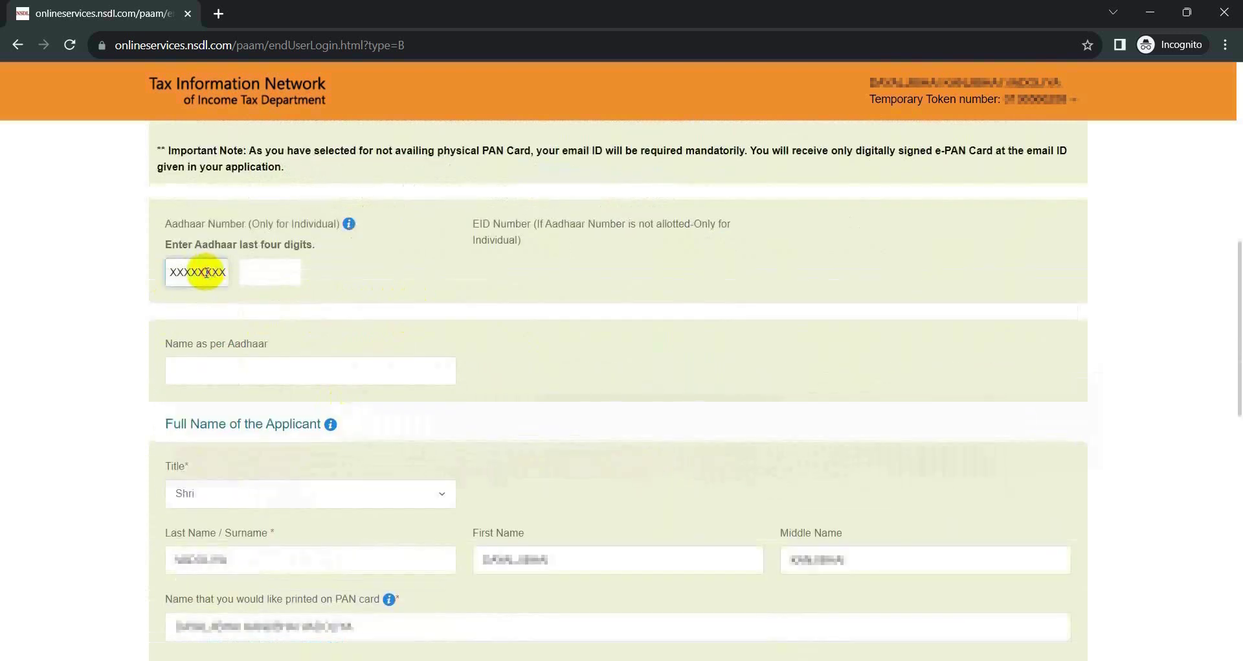
Enter the Aadhaar last four digits and the applicant's name as per Aadhaar.
{"action": "type", "text": "0000"}
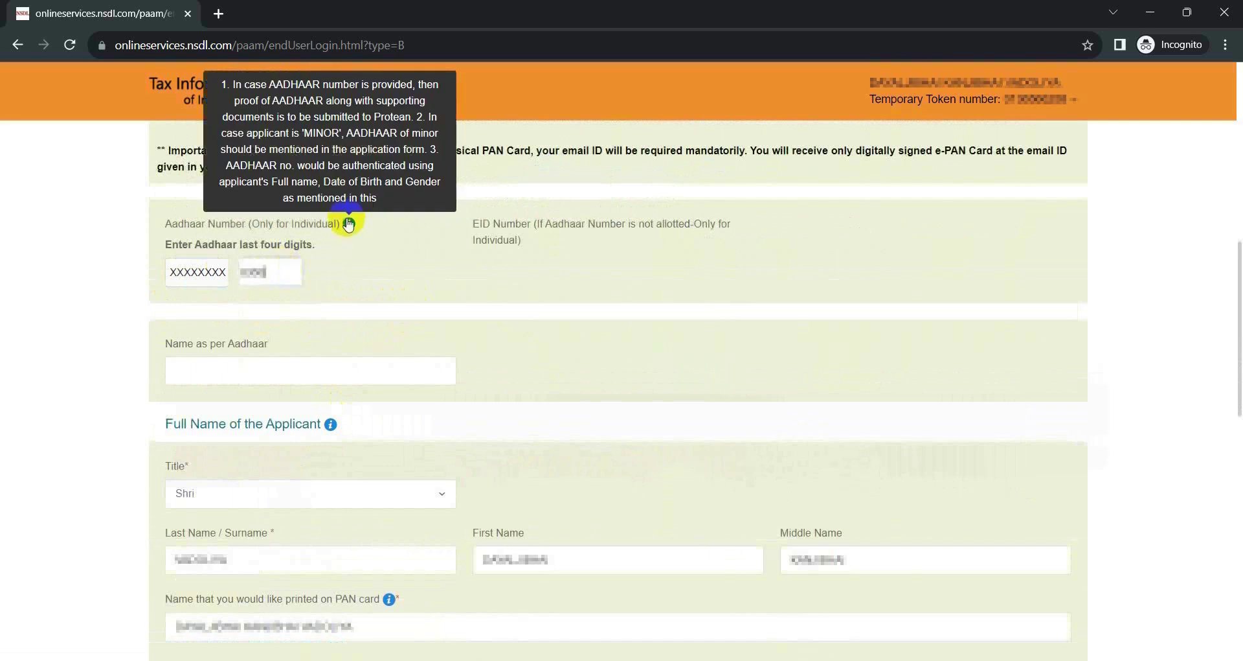
{"action": "mouse_move", "coordinate": [350, 223]}
{"action": "scroll", "coordinate": [343, 220], "scroll_direction": "down", "scroll_amount": 2}
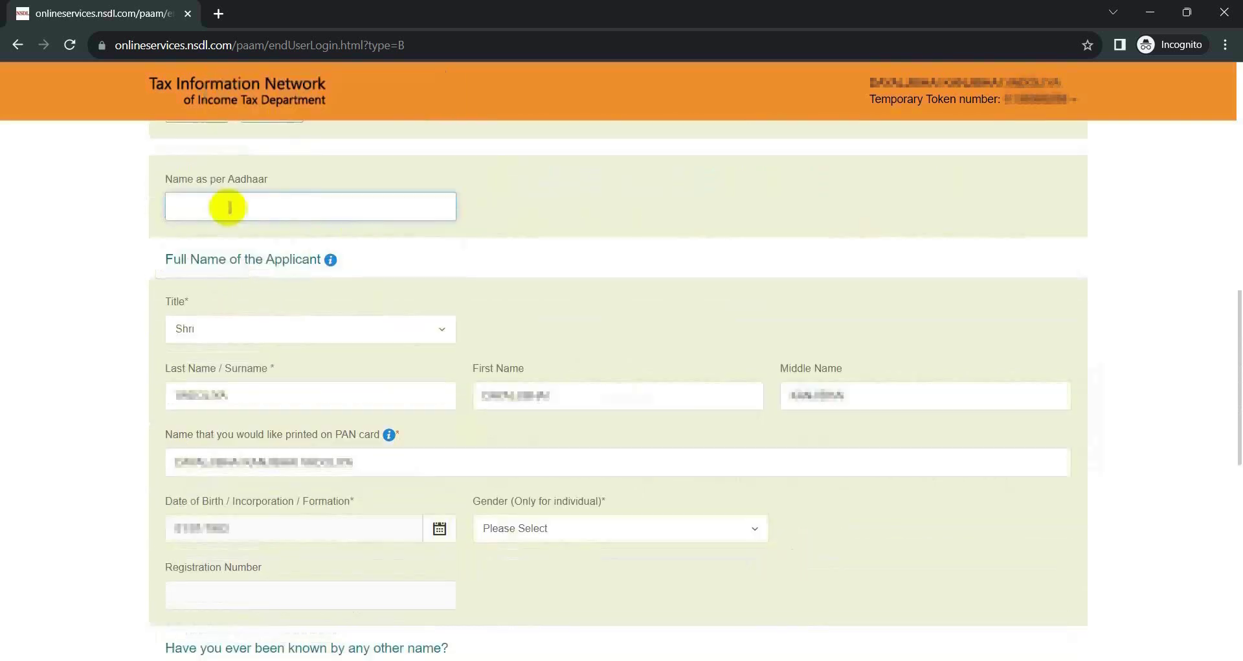
{"action": "left_click", "coordinate": [305, 202]}
{"action": "key", "text": "ctrl+v"}
Set the applicant's gender to Male.
{"action": "scroll", "coordinate": [551, 219], "scroll_direction": "down", "scroll_amount": 2}
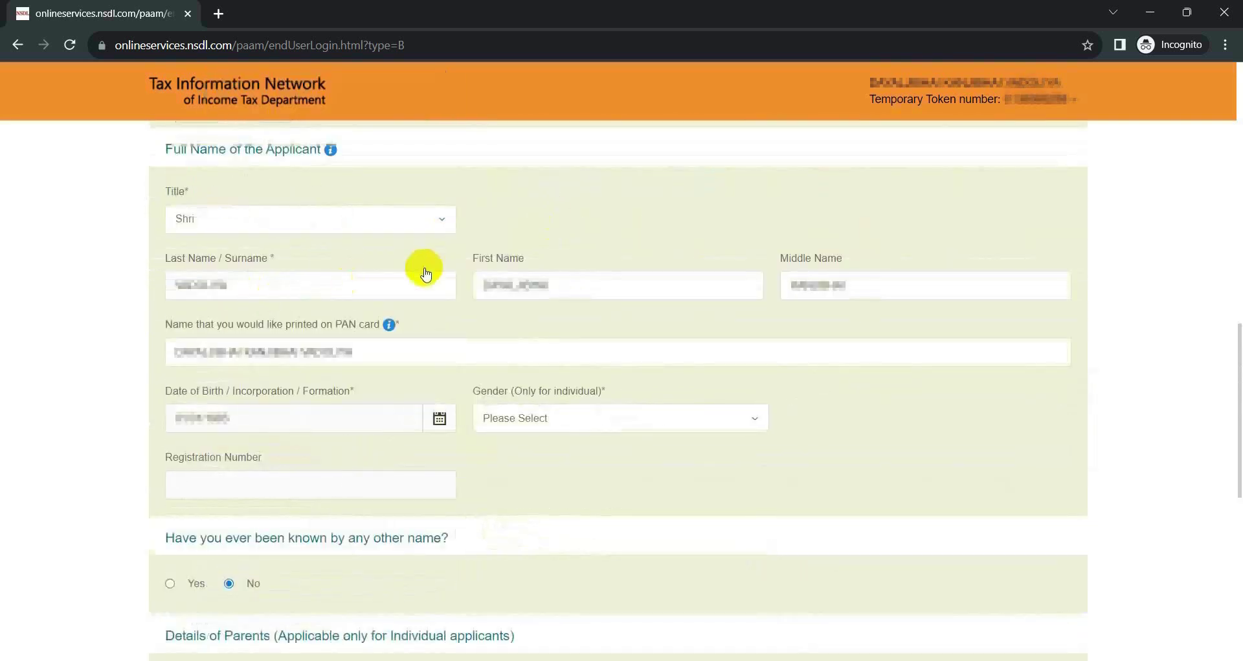
{"action": "scroll", "coordinate": [546, 214], "scroll_direction": "down", "scroll_amount": 3}
{"action": "left_click", "coordinate": [546, 214]}
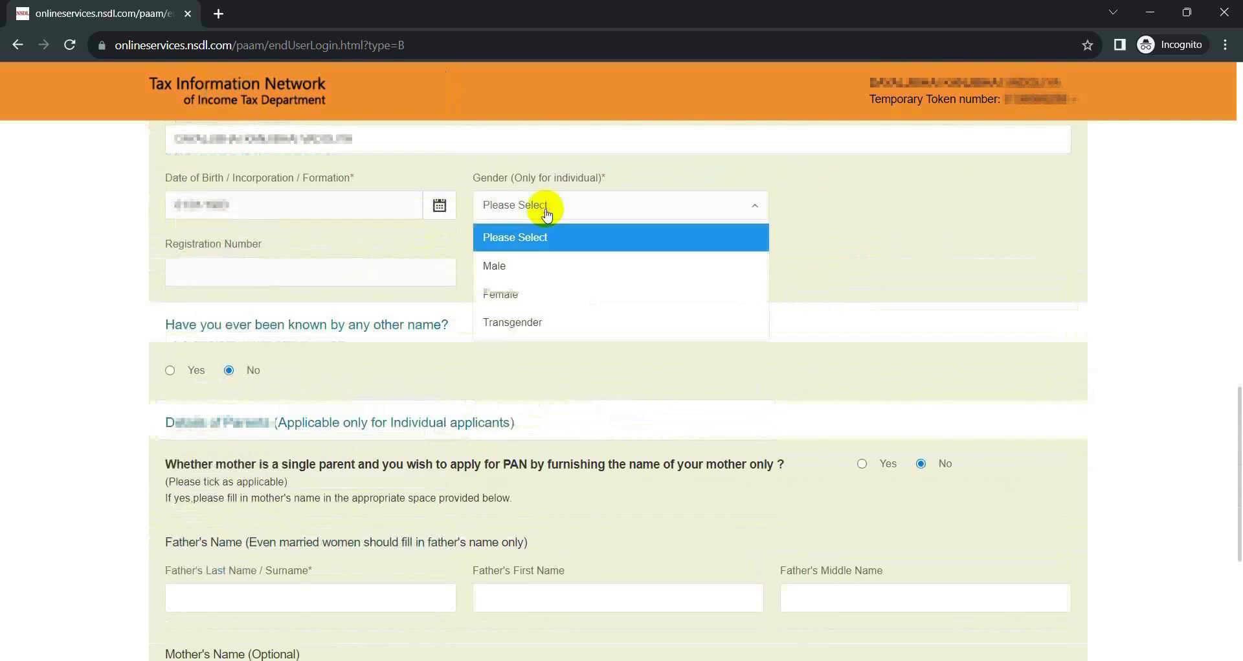
{"action": "left_click", "coordinate": [504, 265]}
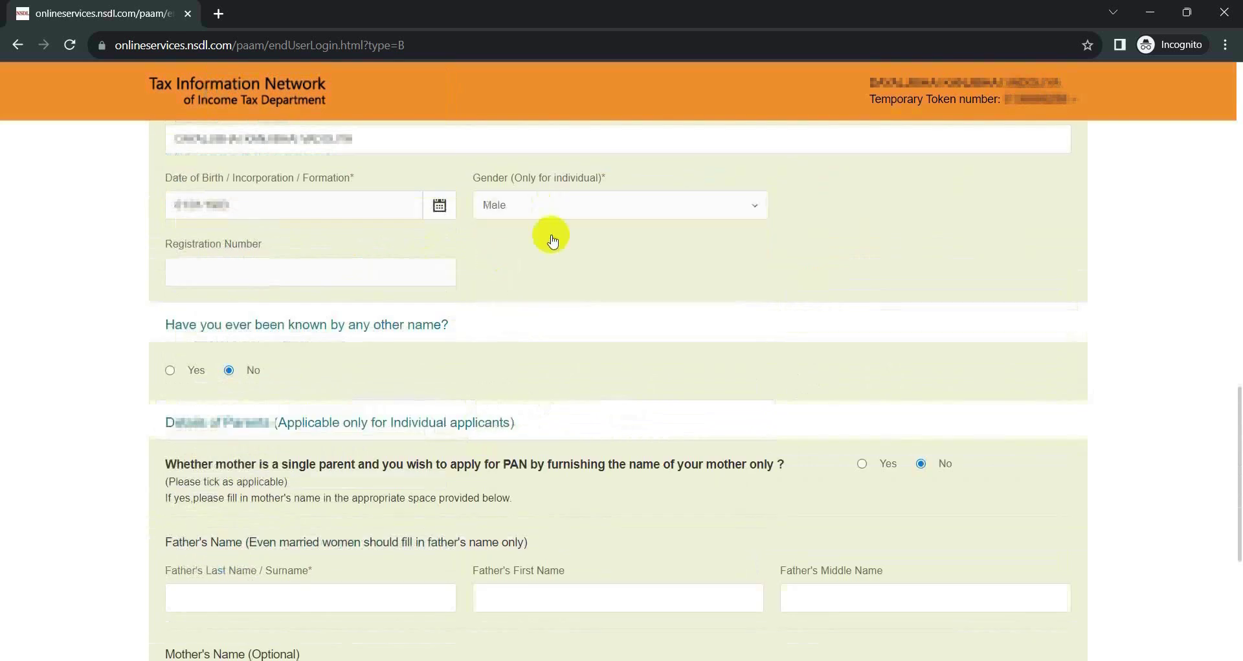
{"action": "left_click", "coordinate": [605, 208]}
{"action": "left_click", "coordinate": [604, 209]}
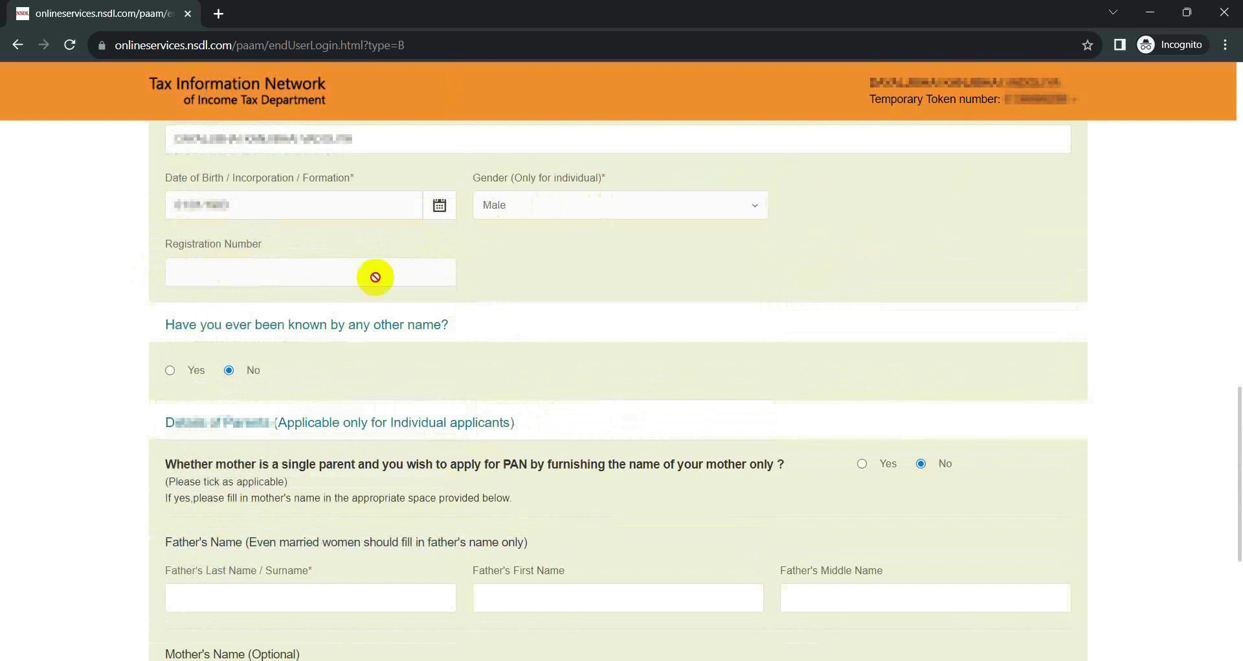
{"action": "scroll", "coordinate": [382, 343], "scroll_direction": "down", "scroll_amount": 2}
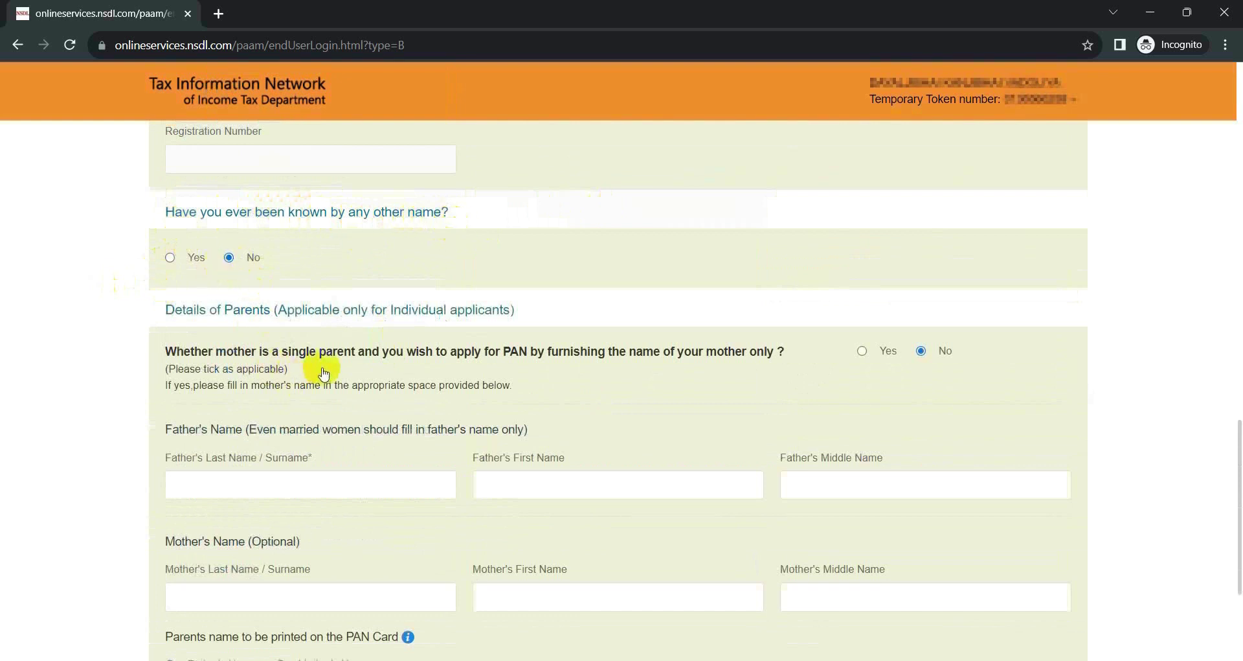
{"action": "scroll", "coordinate": [323, 374], "scroll_direction": "down", "scroll_amount": 2}
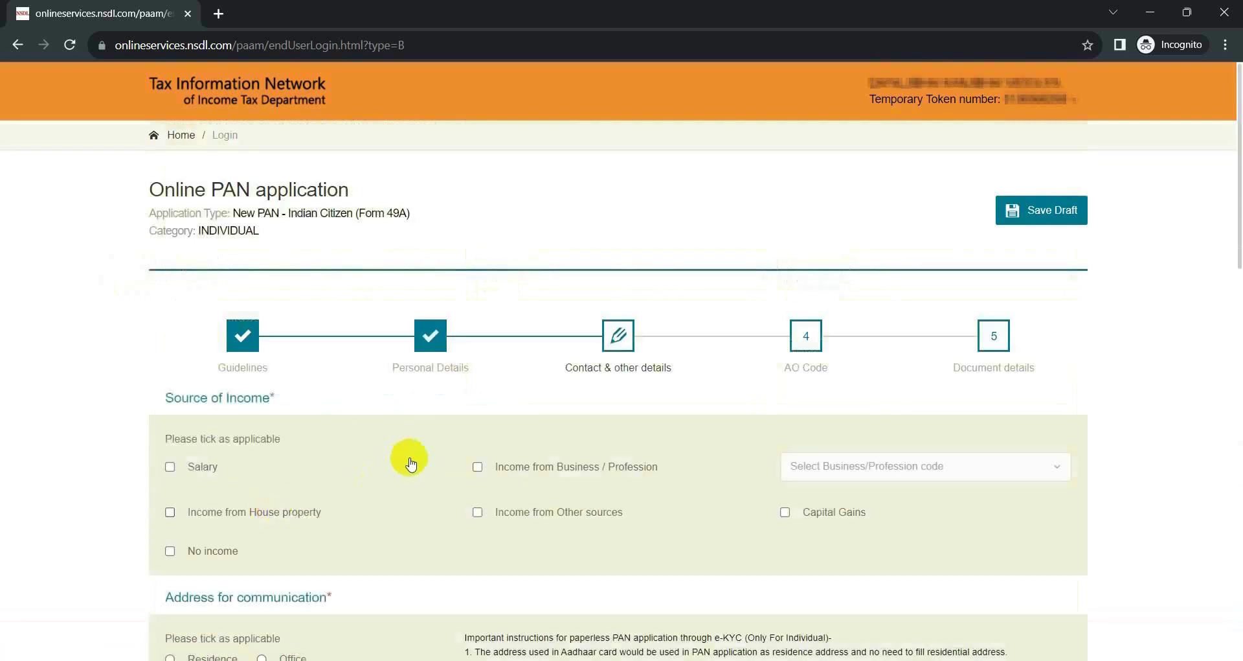
Select Income from Other sources as the applicant's source of income.
{"action": "scroll", "coordinate": [411, 463], "scroll_direction": "down", "scroll_amount": 3}
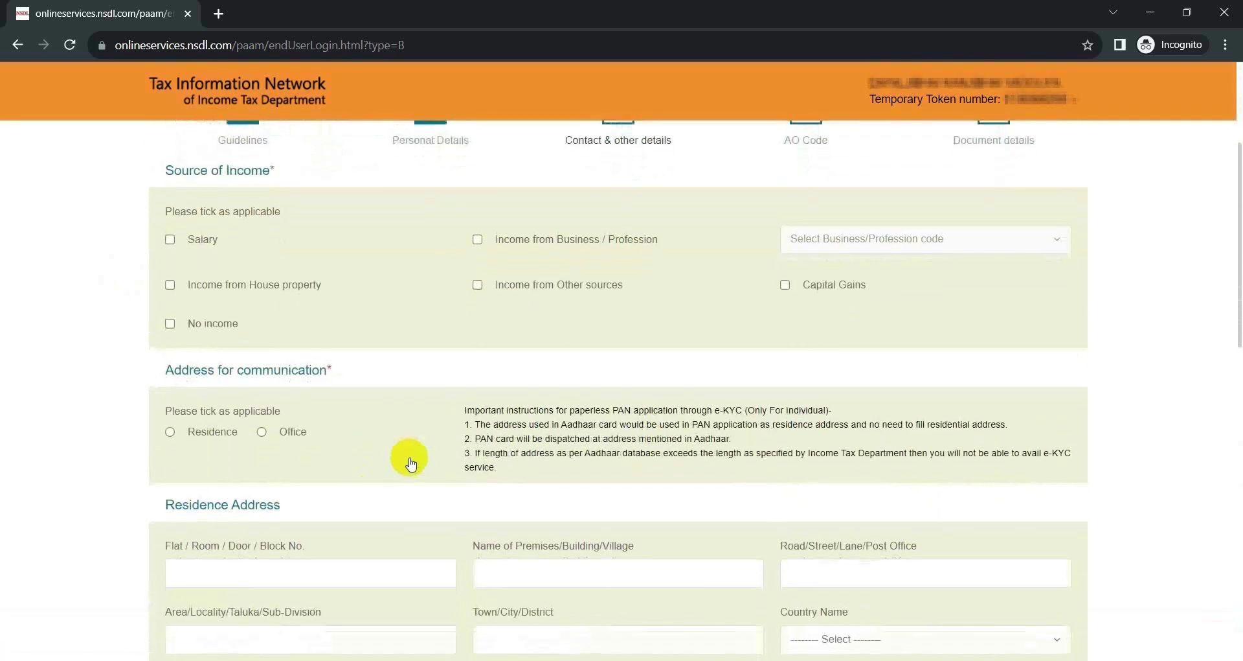
{"action": "scroll", "coordinate": [411, 463], "scroll_direction": "up", "scroll_amount": 2}
{"action": "scroll", "coordinate": [412, 463], "scroll_direction": "down", "scroll_amount": 3}
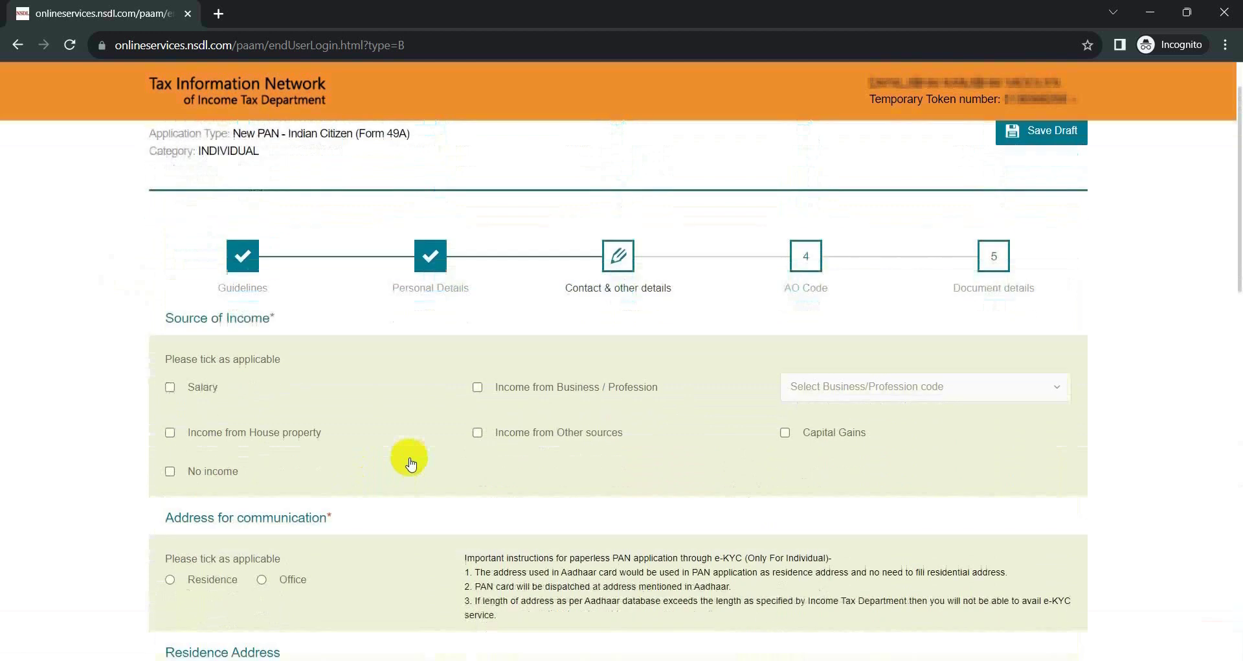
{"action": "scroll", "coordinate": [411, 463], "scroll_direction": "up", "scroll_amount": 3}
{"action": "scroll", "coordinate": [411, 463], "scroll_direction": "down", "scroll_amount": 4}
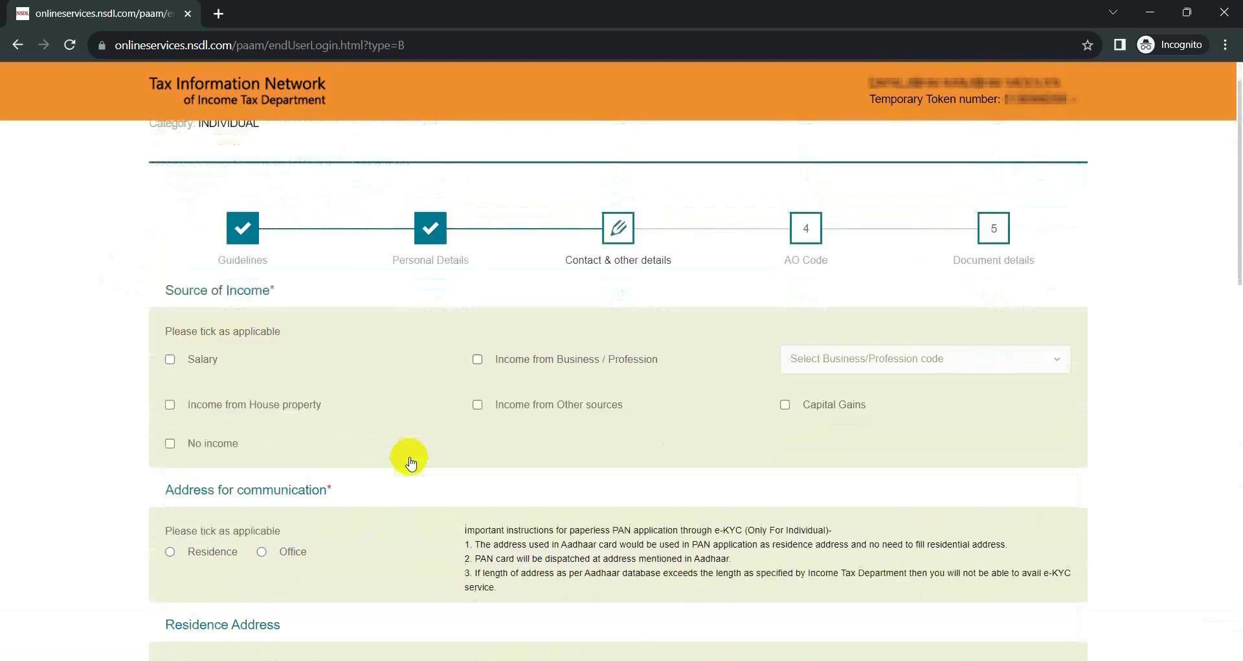
{"action": "scroll", "coordinate": [411, 463], "scroll_direction": "down", "scroll_amount": 1}
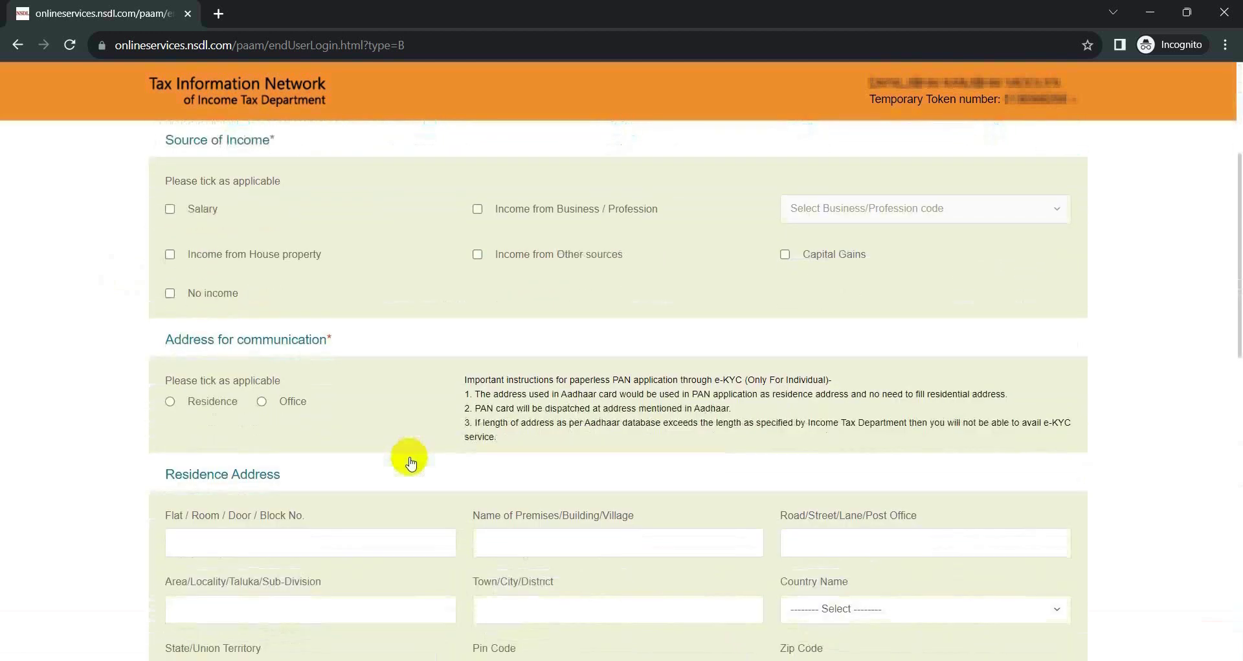
{"action": "left_click", "coordinate": [477, 255]}
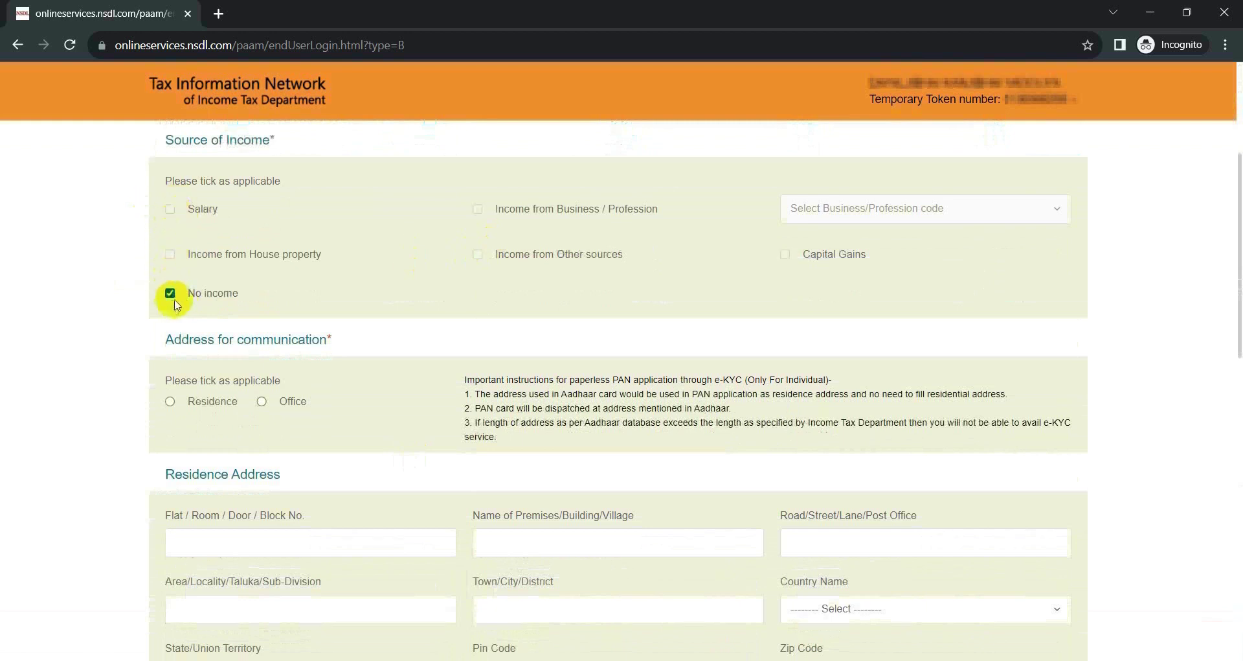
{"action": "left_click", "coordinate": [172, 295]}
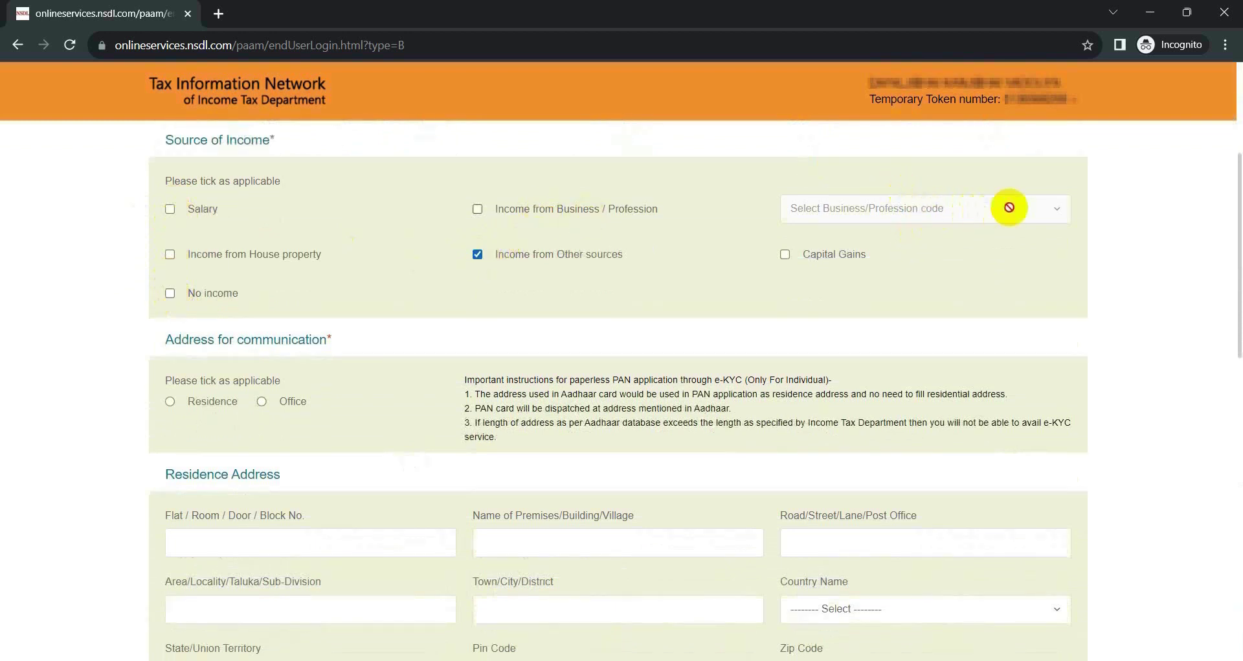
Use the residence address for communication, with residence country INDIA.
{"action": "scroll", "coordinate": [168, 210], "scroll_direction": "down", "scroll_amount": 3}
{"action": "left_click", "coordinate": [170, 208]}
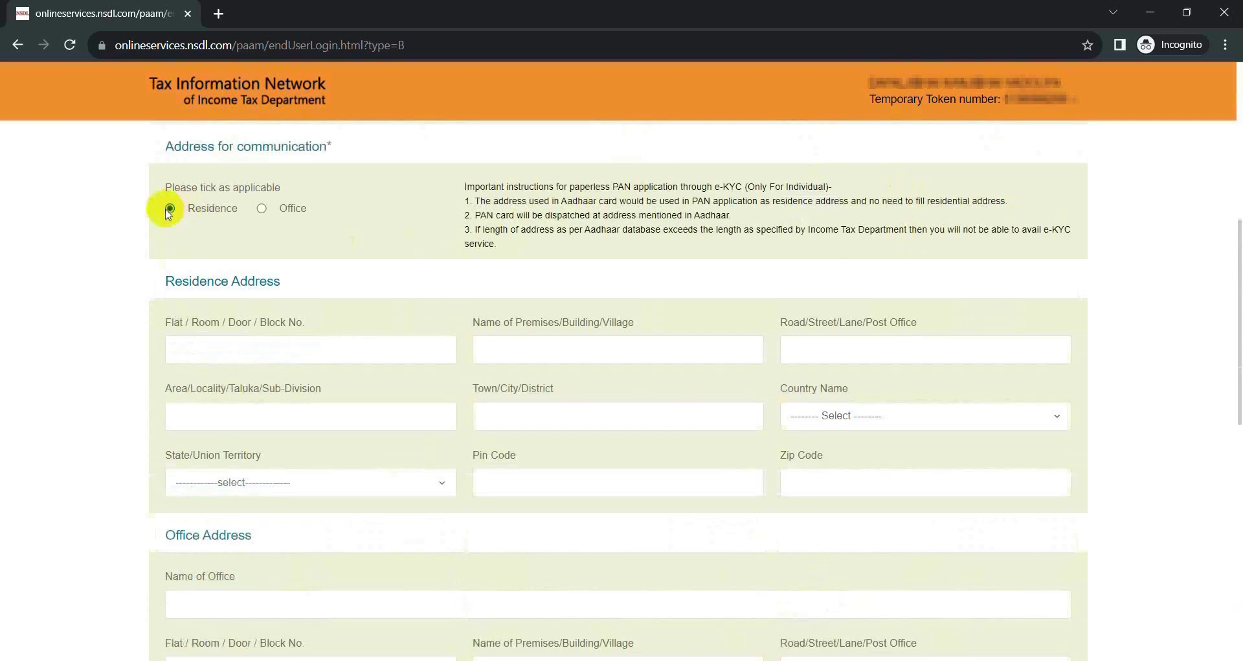
{"action": "scroll", "coordinate": [424, 296], "scroll_direction": "down", "scroll_amount": 2}
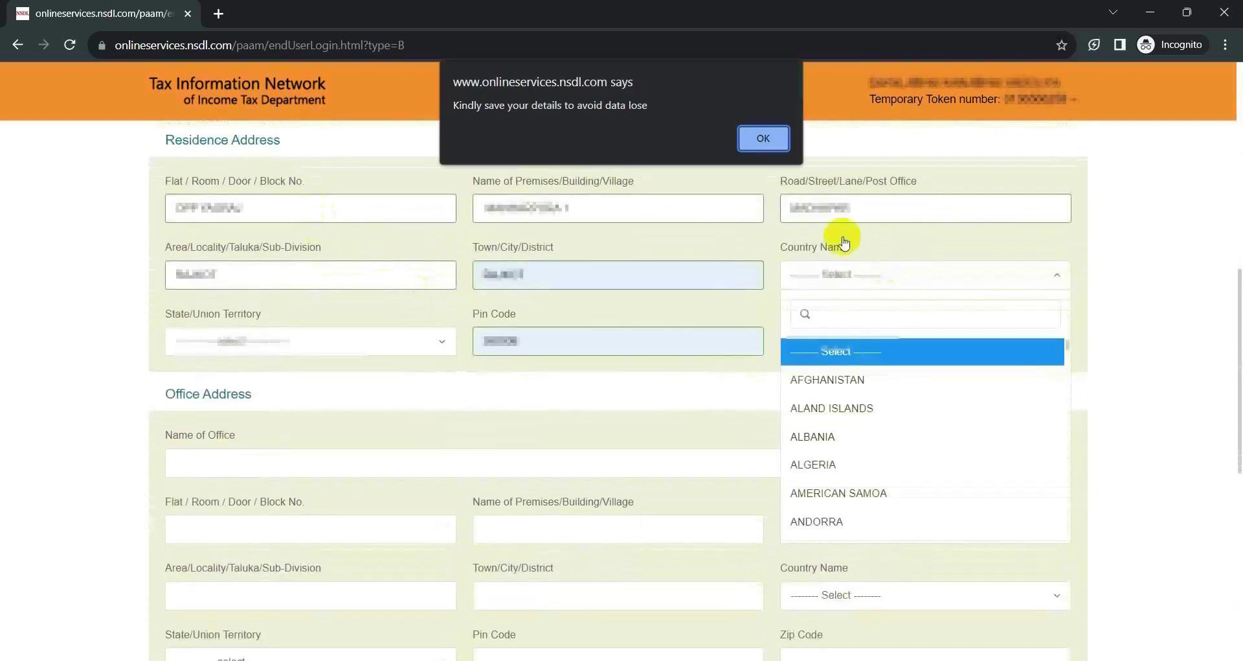
{"action": "left_click", "coordinate": [771, 141]}
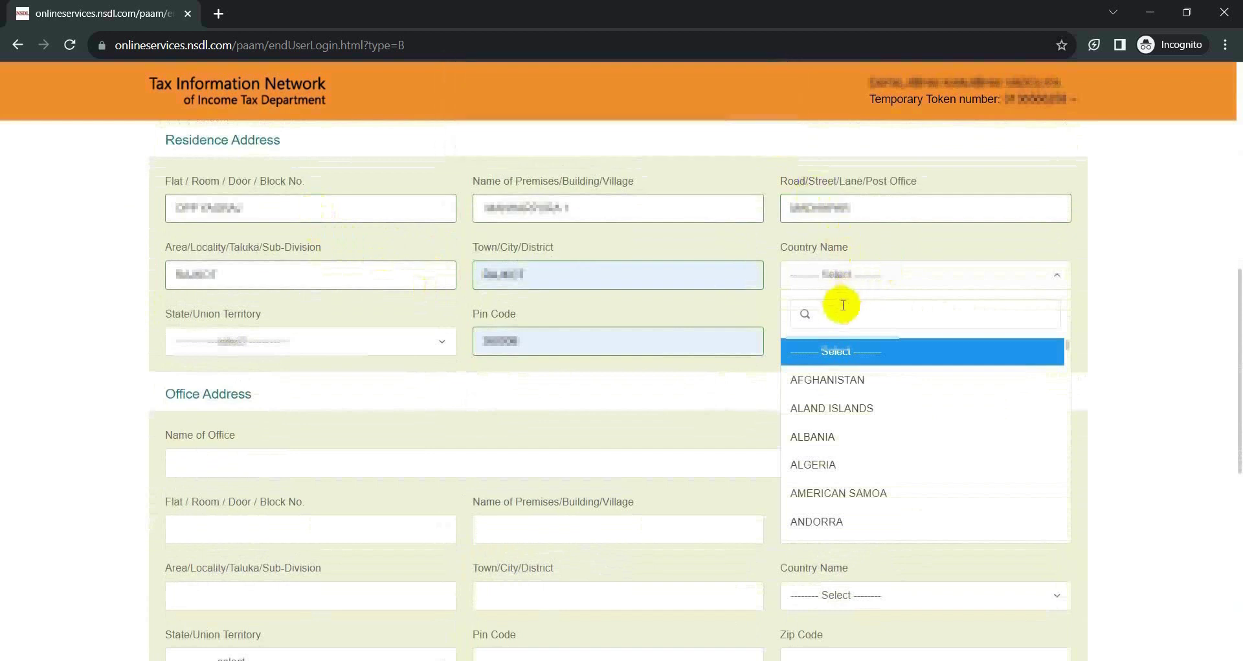
{"action": "type", "text": "Ind"}
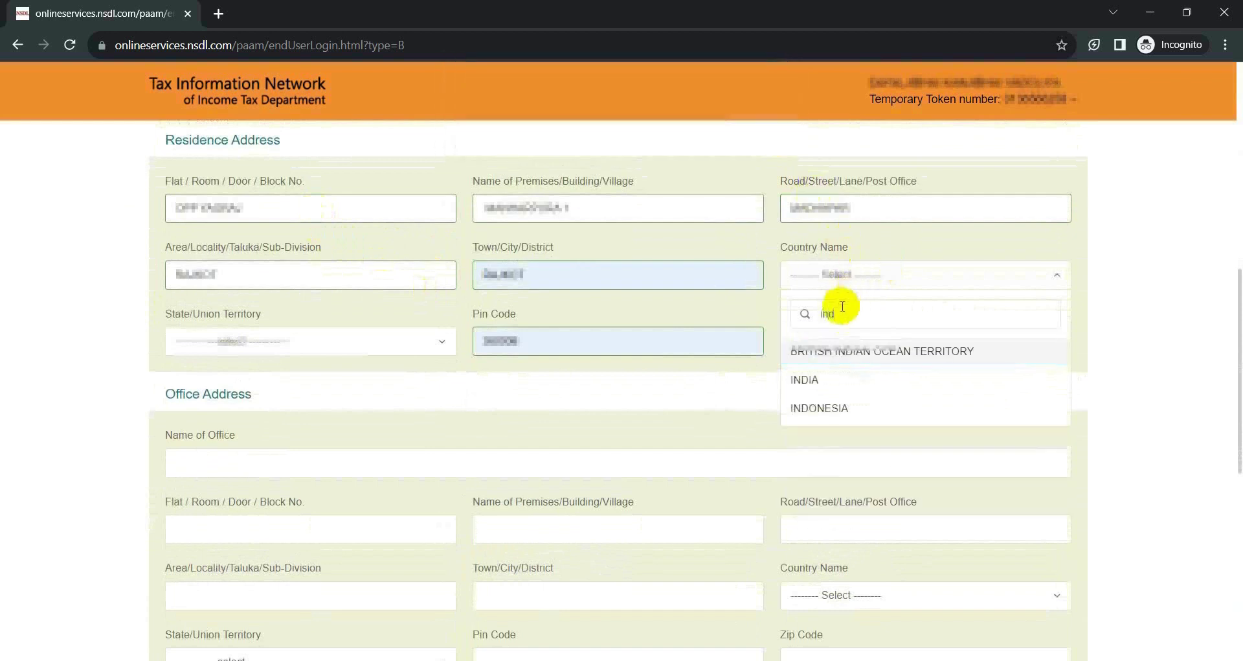
{"action": "left_click", "coordinate": [808, 378]}
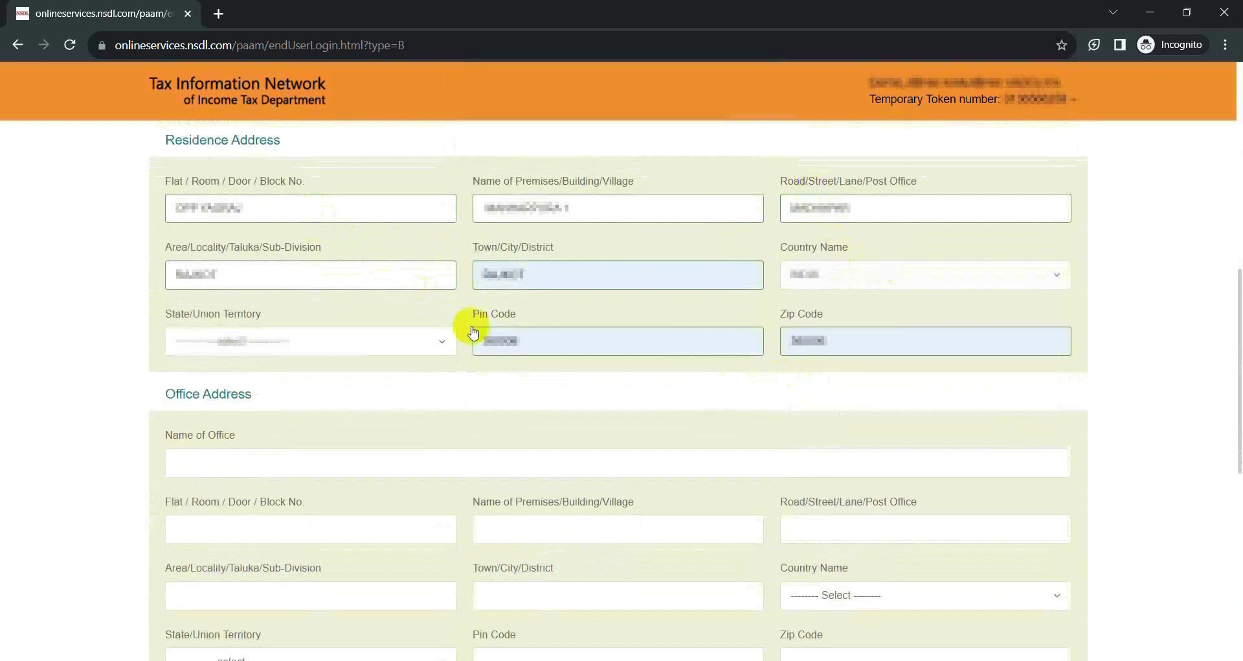
Set the residence state to GUJARAT and fill in the Pin Code.
{"action": "left_click", "coordinate": [333, 337]}
{"action": "left_click", "coordinate": [309, 431]}
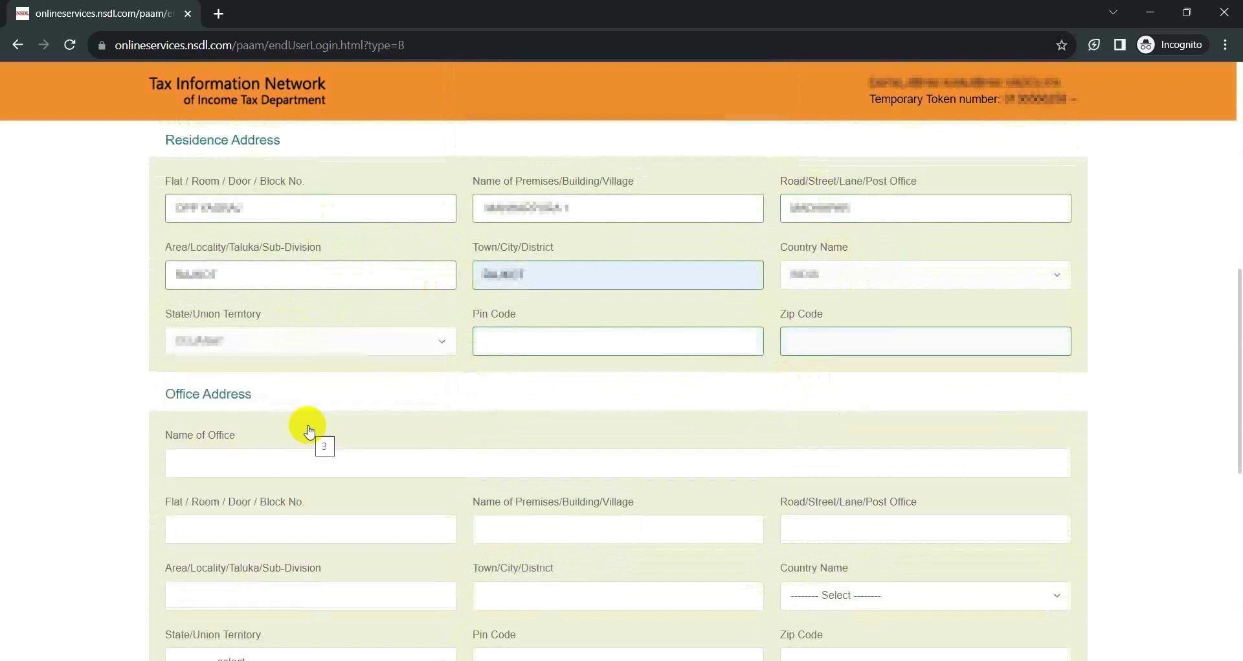
{"action": "left_click", "coordinate": [512, 334]}
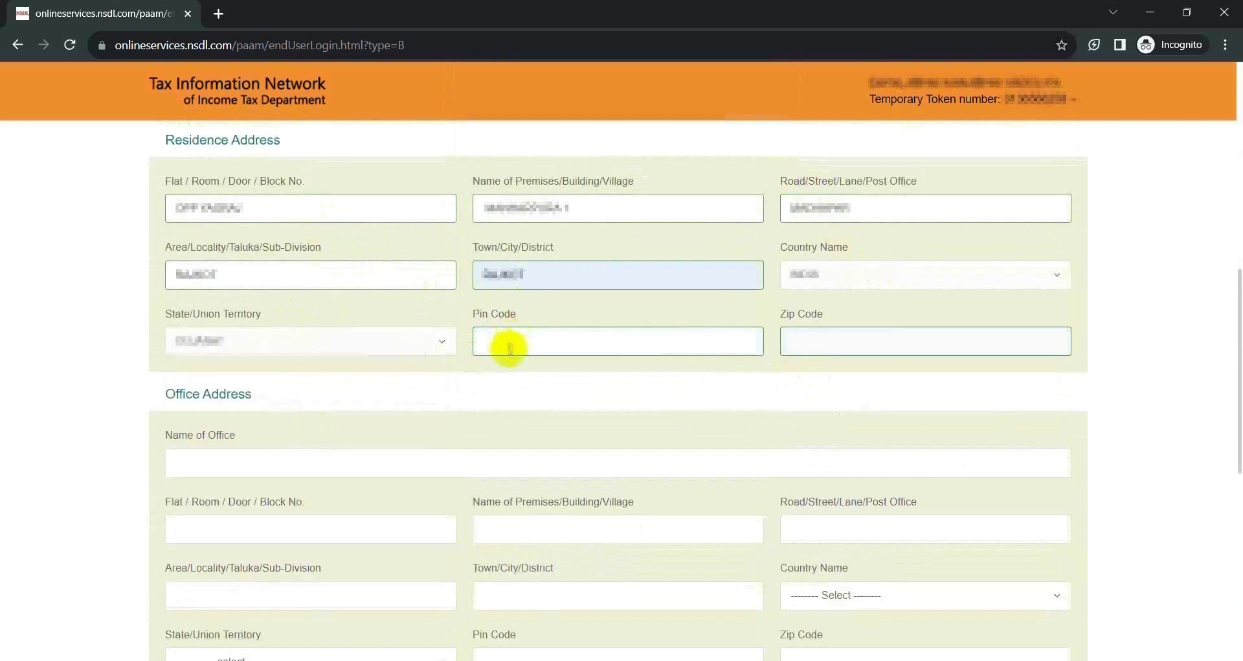
{"action": "key", "text": "Down"}
{"action": "key", "text": "Return"}
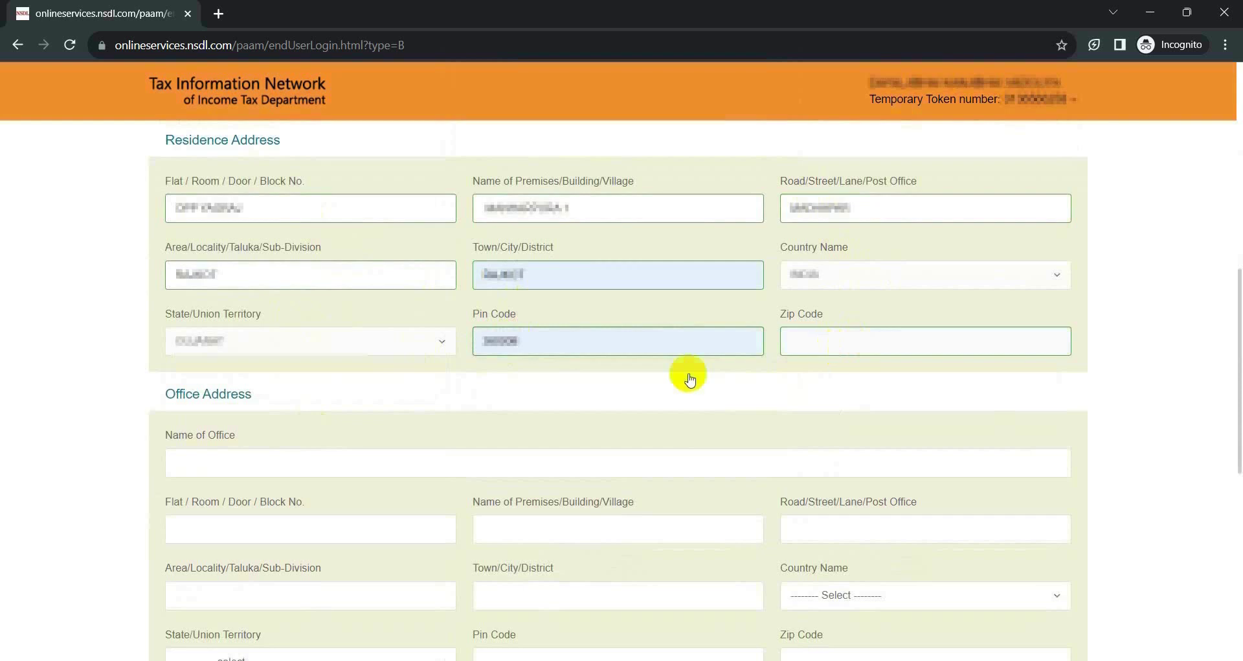
{"action": "scroll", "coordinate": [650, 379], "scroll_direction": "down", "scroll_amount": 7}
Set the telephone ISD code to INDIA (91) and proceed to the AO Code step.
{"action": "left_click", "coordinate": [283, 343]}
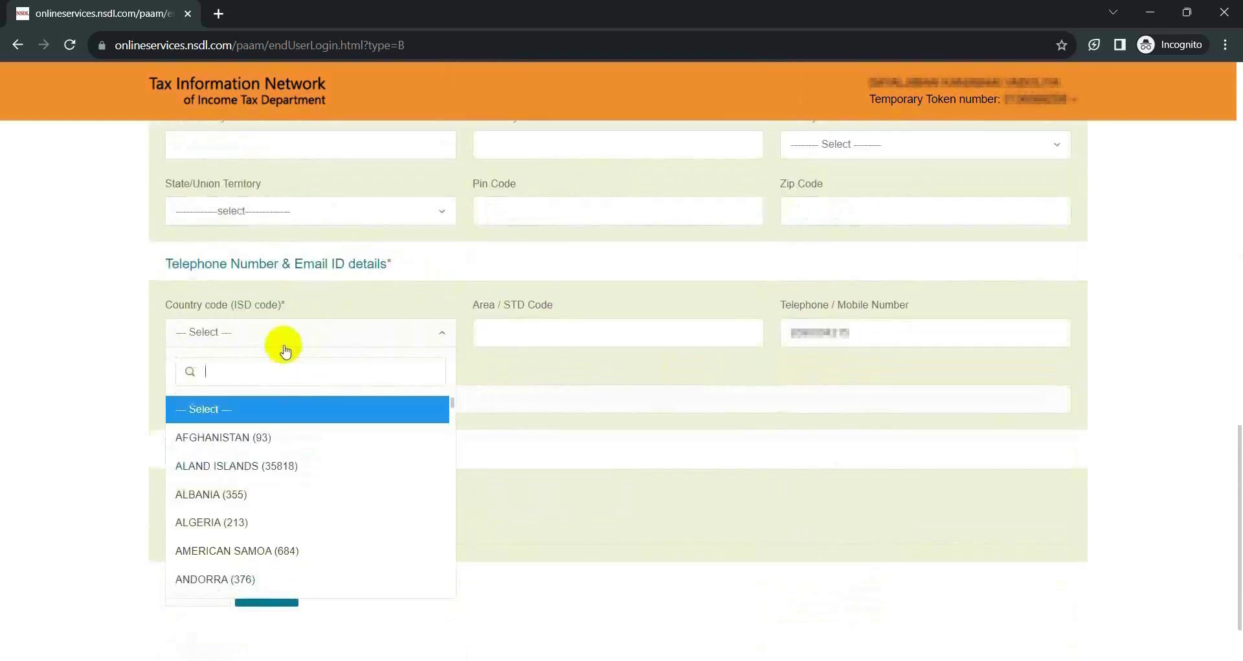
{"action": "type", "text": "in"}
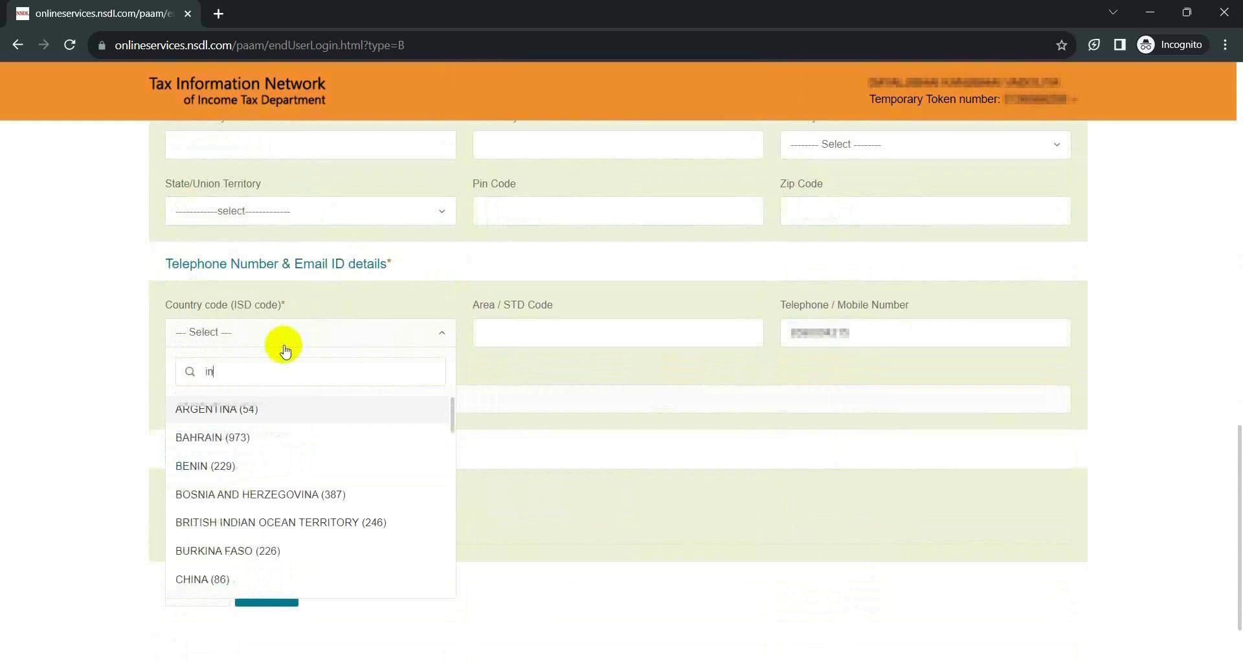
{"action": "type", "text": "d"}
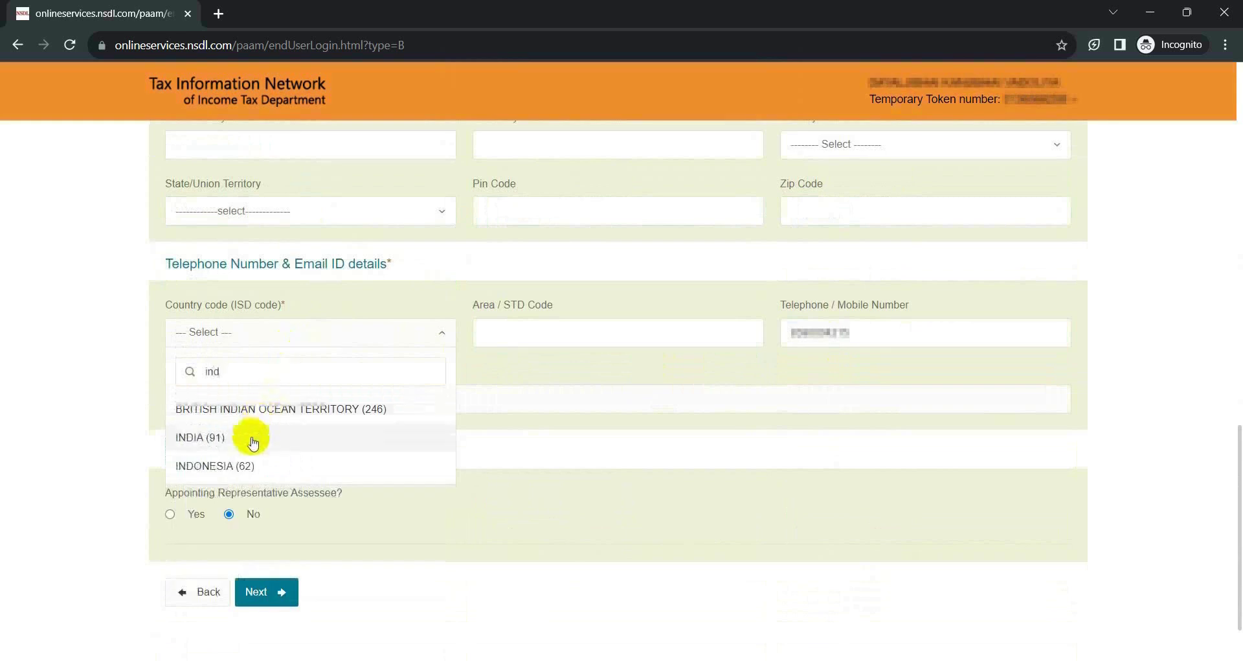
{"action": "left_click", "coordinate": [250, 436]}
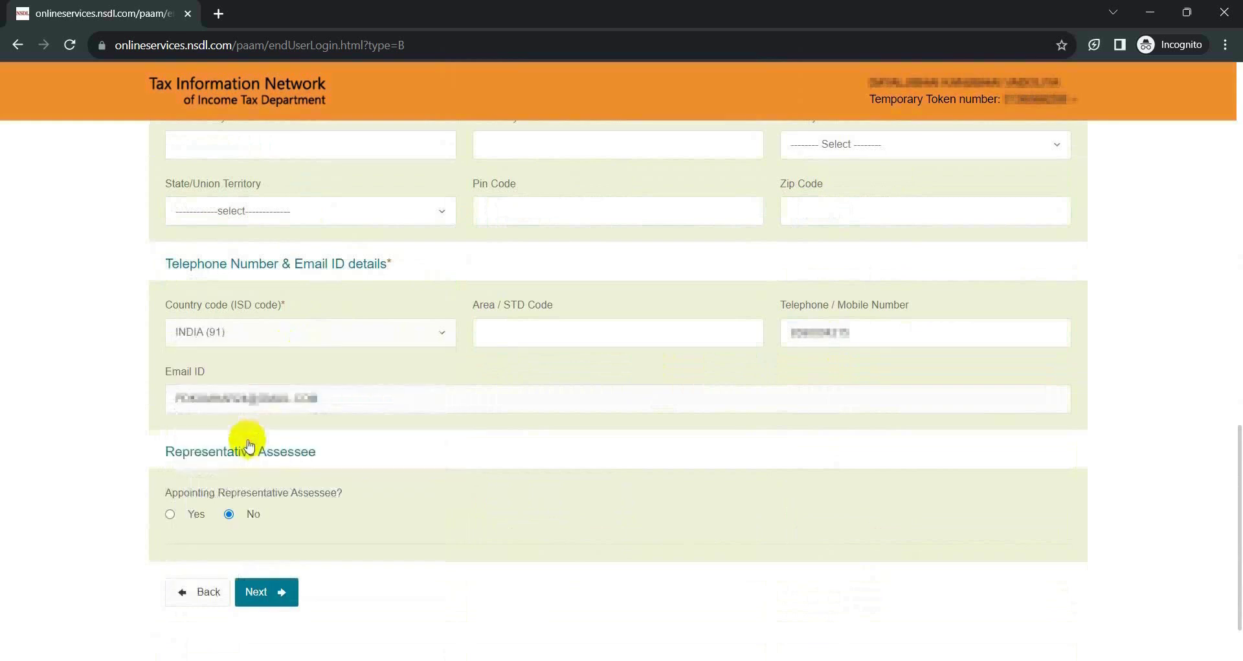
{"action": "left_click", "coordinate": [560, 330]}
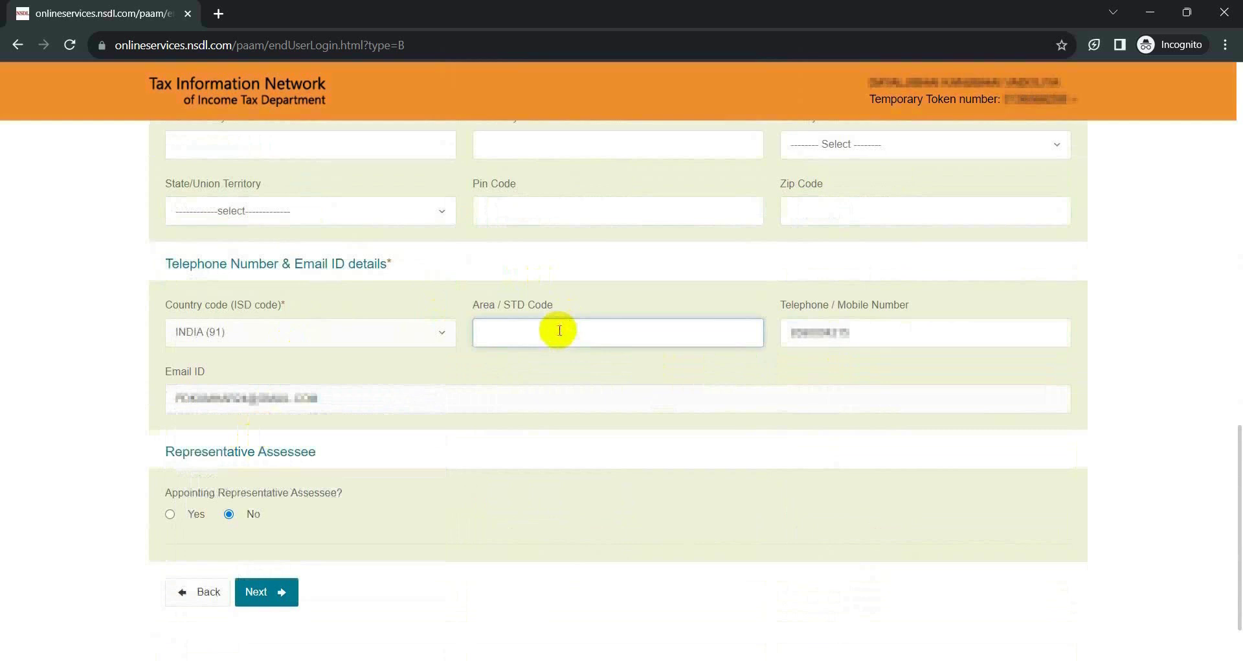
{"action": "scroll", "coordinate": [103, 355], "scroll_direction": "down", "scroll_amount": 2}
{"action": "left_click", "coordinate": [749, 136]}
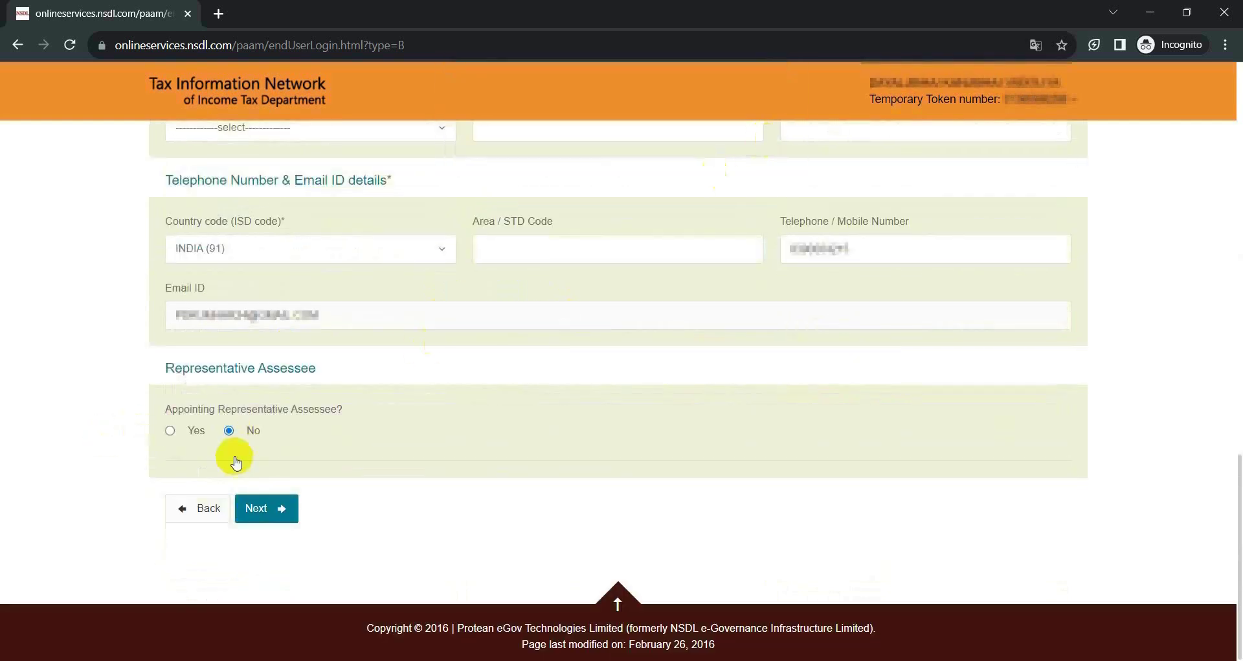
{"action": "left_click", "coordinate": [275, 508]}
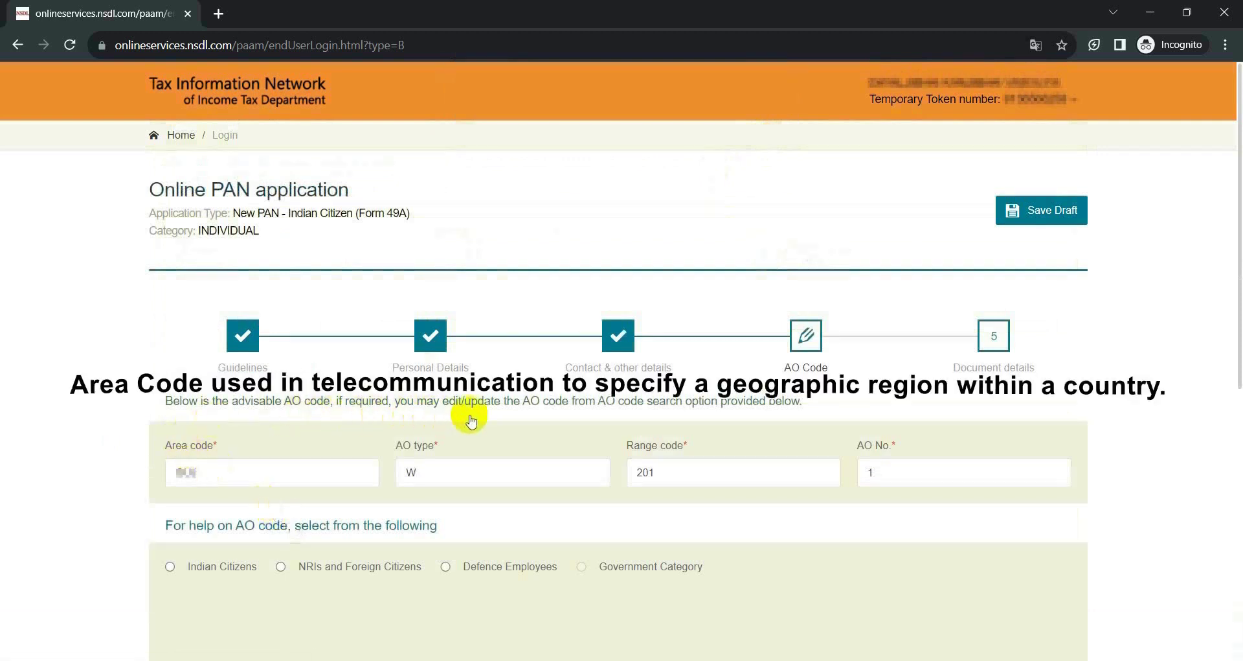
Look up the AO code by state, city and area name, then go to Document details.
{"action": "scroll", "coordinate": [550, 415], "scroll_direction": "down", "scroll_amount": 5}
{"action": "left_click", "coordinate": [170, 269]}
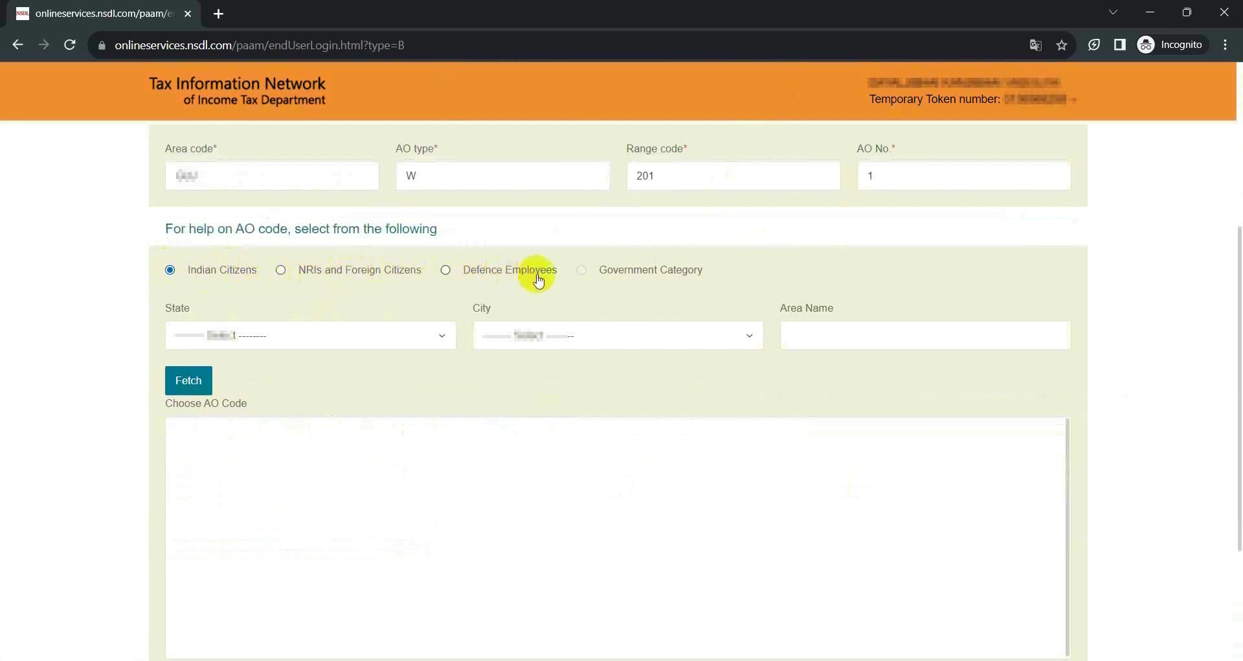
{"action": "left_click", "coordinate": [303, 336]}
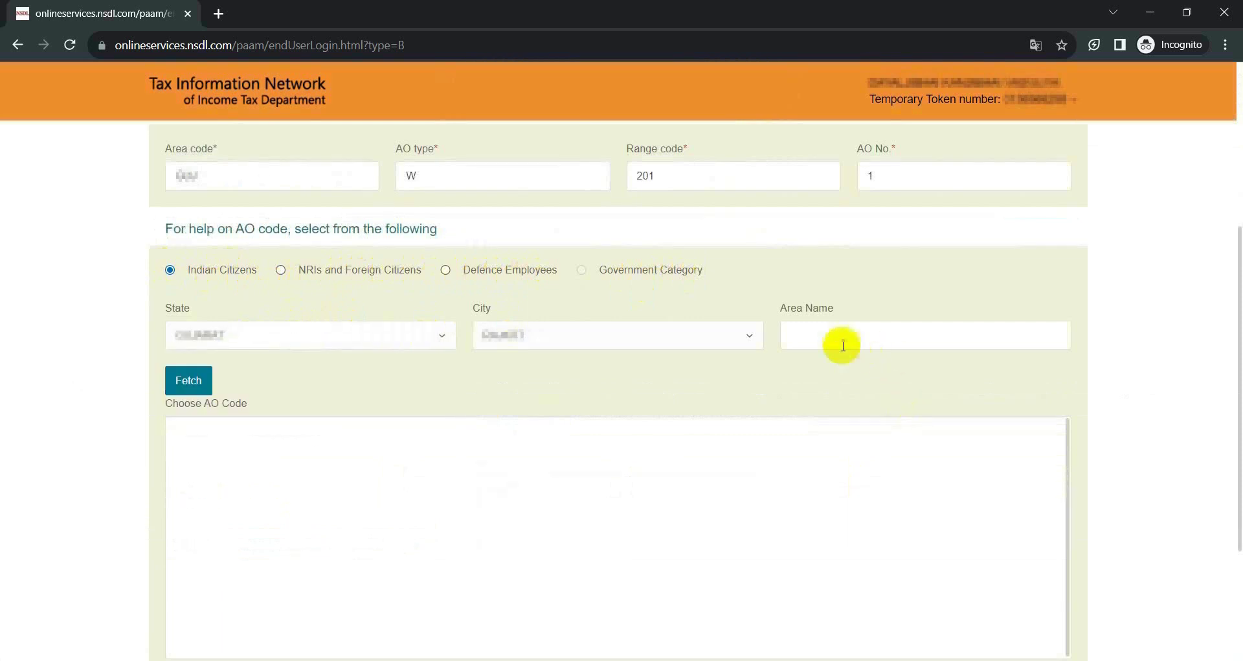
{"action": "left_click", "coordinate": [826, 333]}
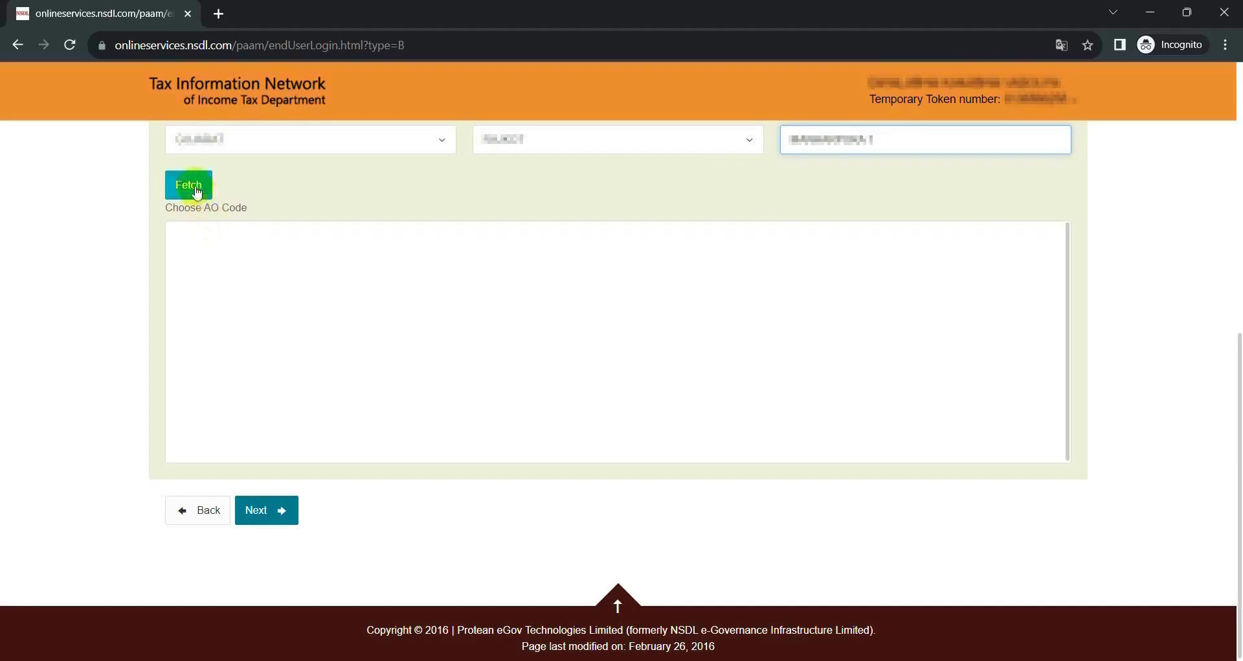
{"action": "left_click", "coordinate": [191, 185]}
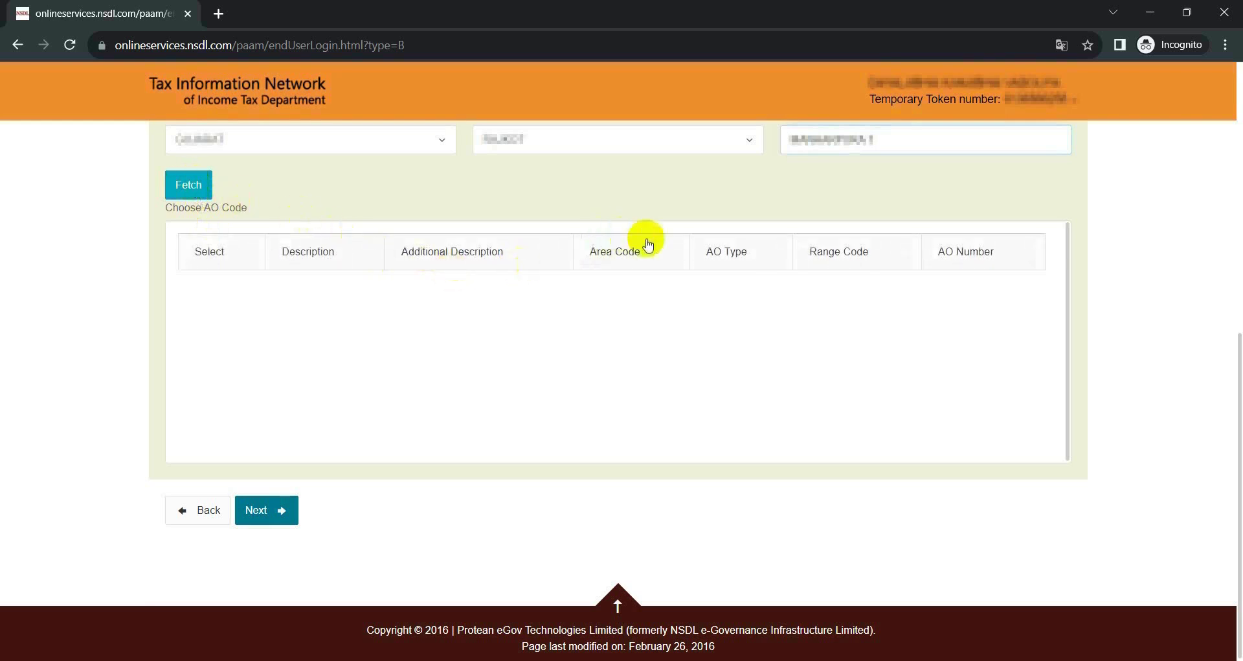
{"action": "scroll", "coordinate": [453, 388], "scroll_direction": "up", "scroll_amount": 1}
{"action": "left_click", "coordinate": [285, 554]}
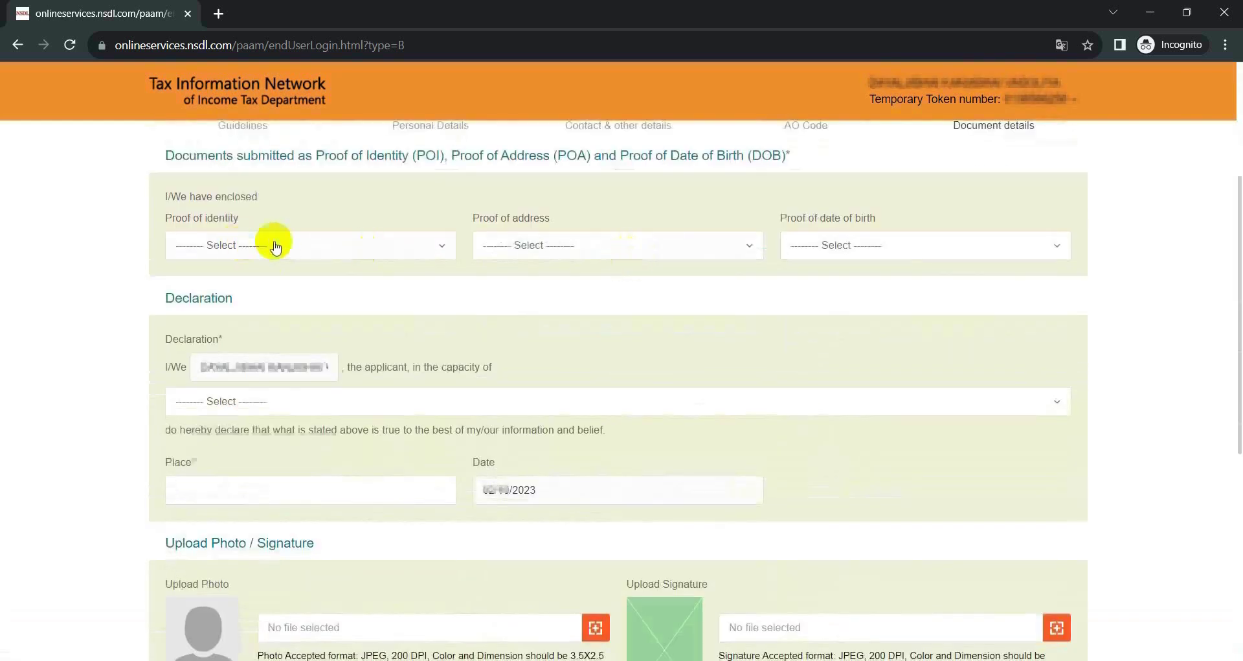
Choose the AADHAAR Card as proof of identity.
{"action": "left_click", "coordinate": [288, 245]}
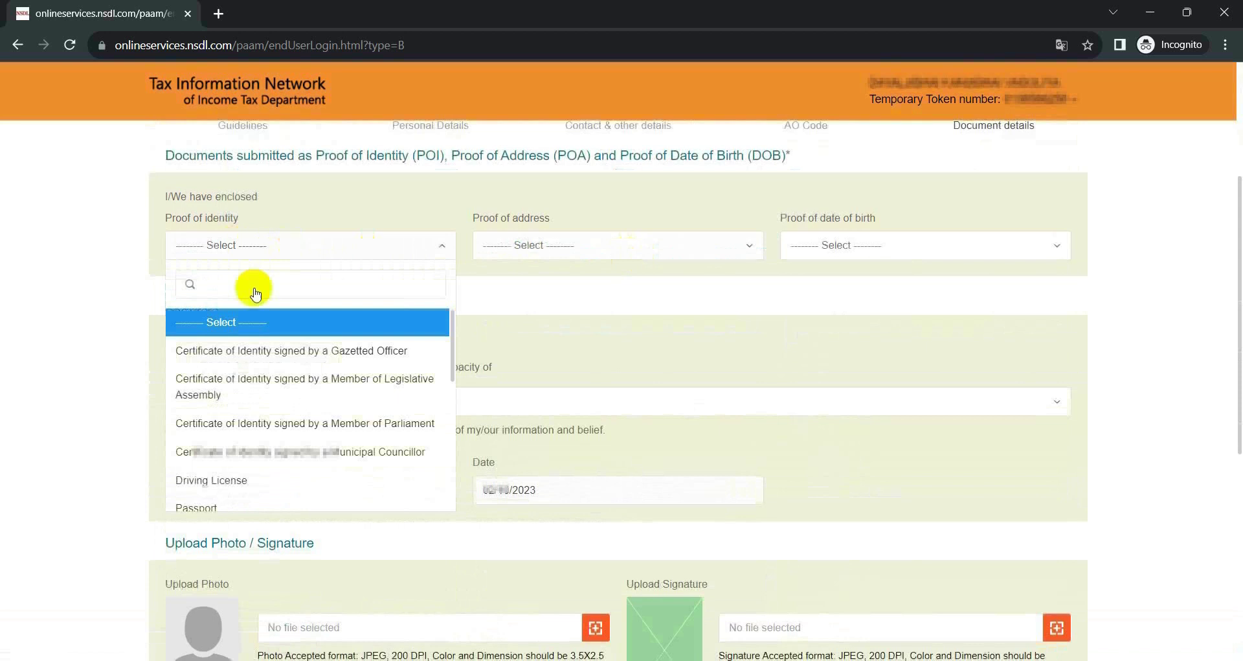
{"action": "scroll", "coordinate": [290, 426], "scroll_direction": "down", "scroll_amount": 2}
{"action": "scroll", "coordinate": [290, 425], "scroll_direction": "down", "scroll_amount": 2}
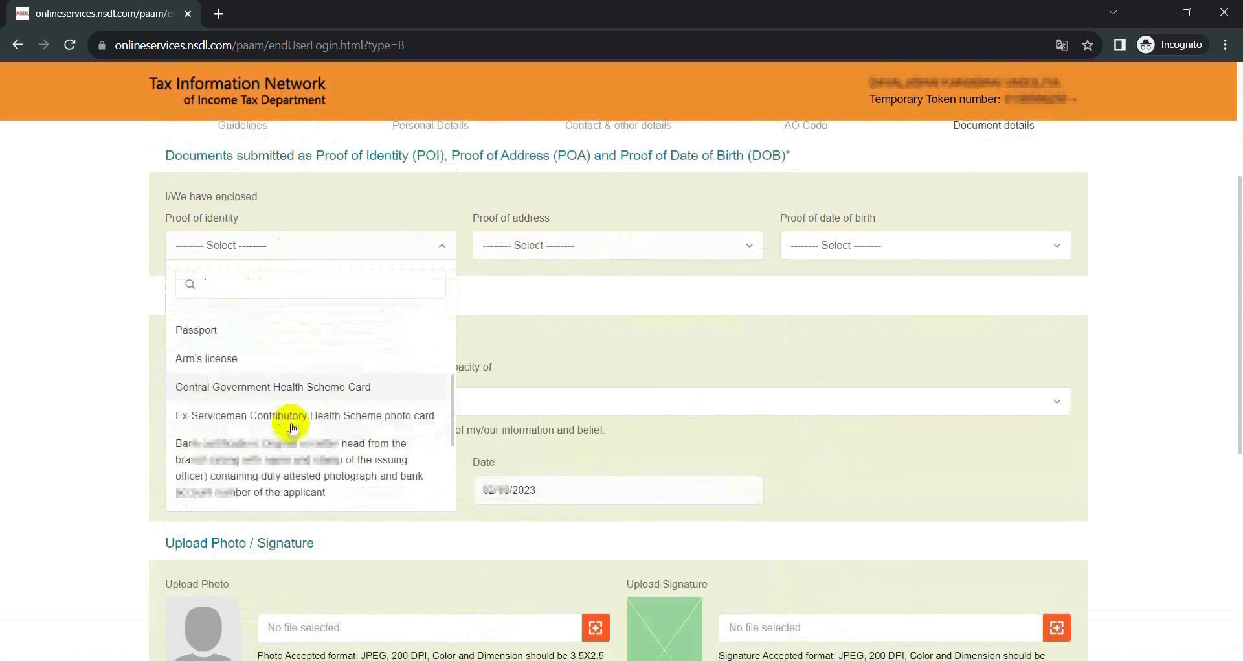
{"action": "scroll", "coordinate": [290, 427], "scroll_direction": "up", "scroll_amount": 5}
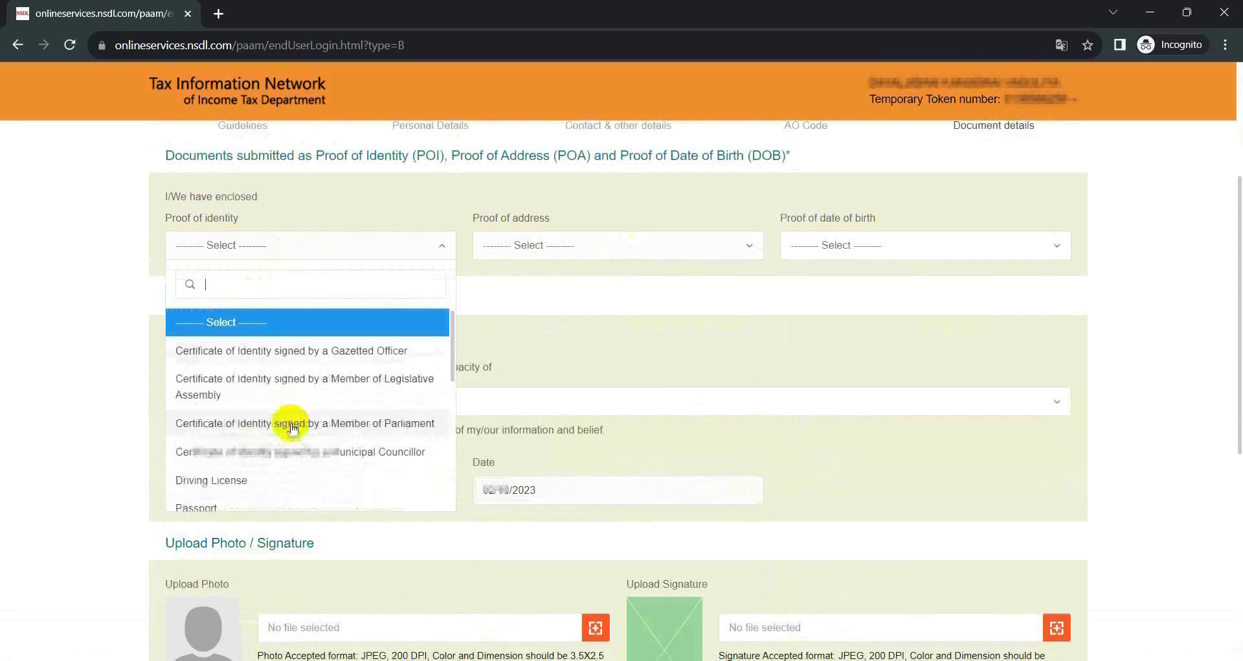
{"action": "type", "text": "aa"}
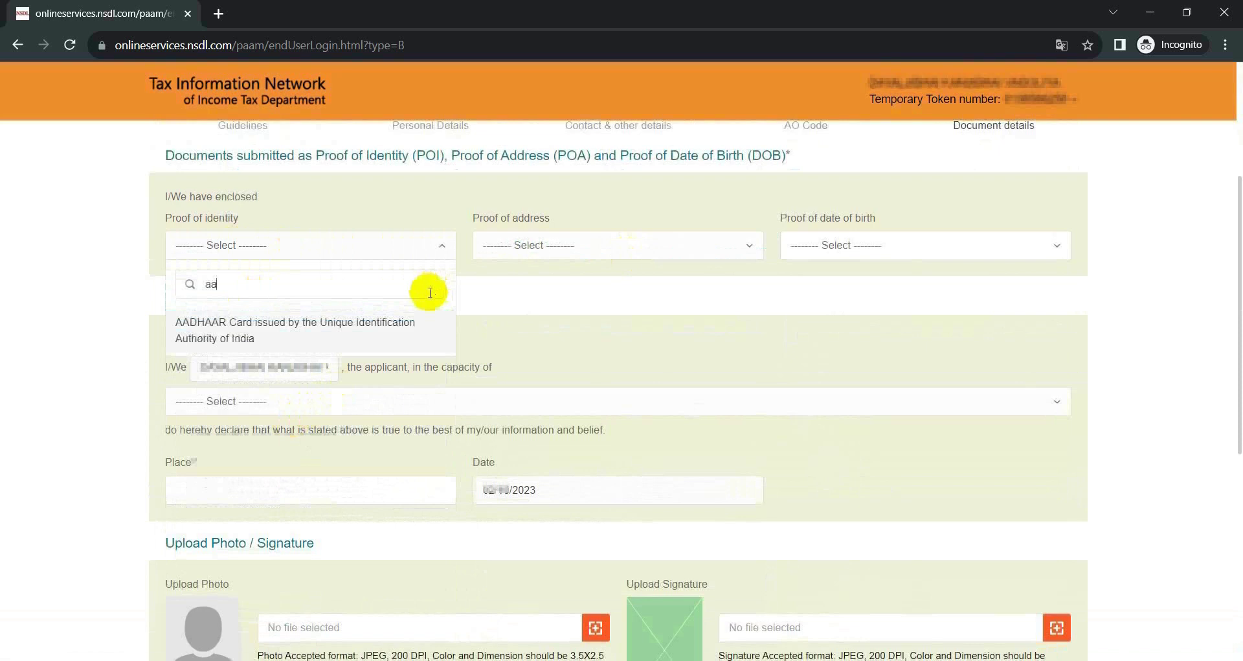
{"action": "left_click", "coordinate": [371, 325]}
Choose the AADHAAR Card as proof of address and proof of date of birth.
{"action": "left_click", "coordinate": [643, 252]}
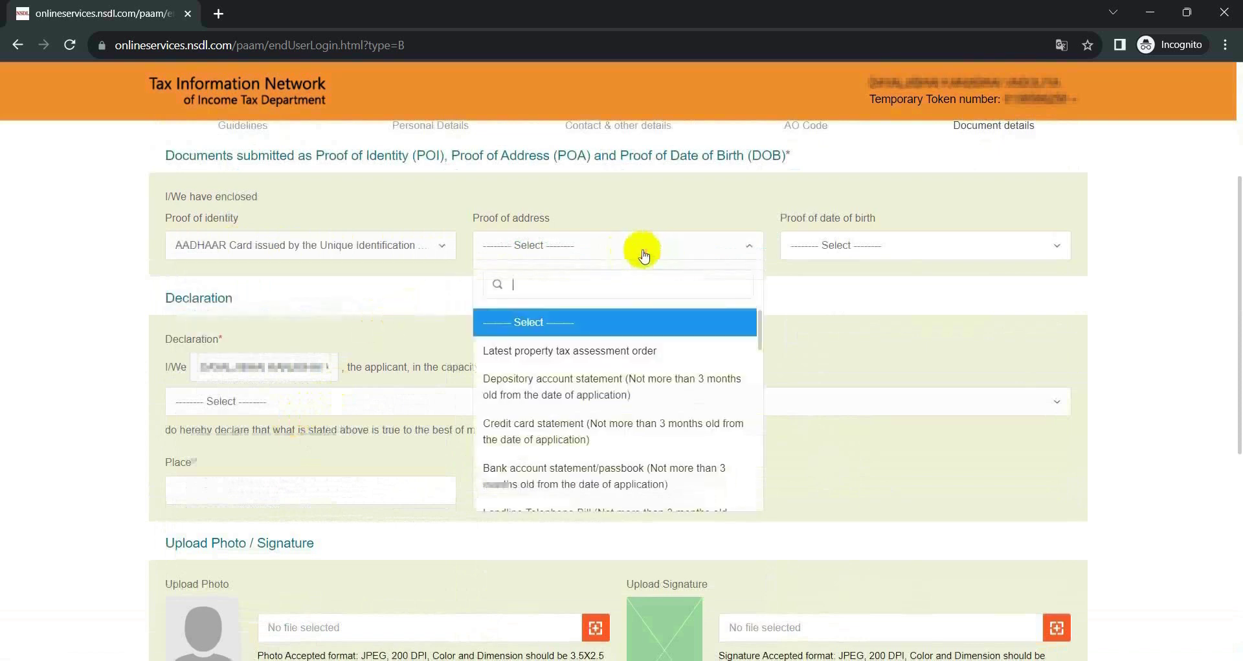
{"action": "type", "text": "add"}
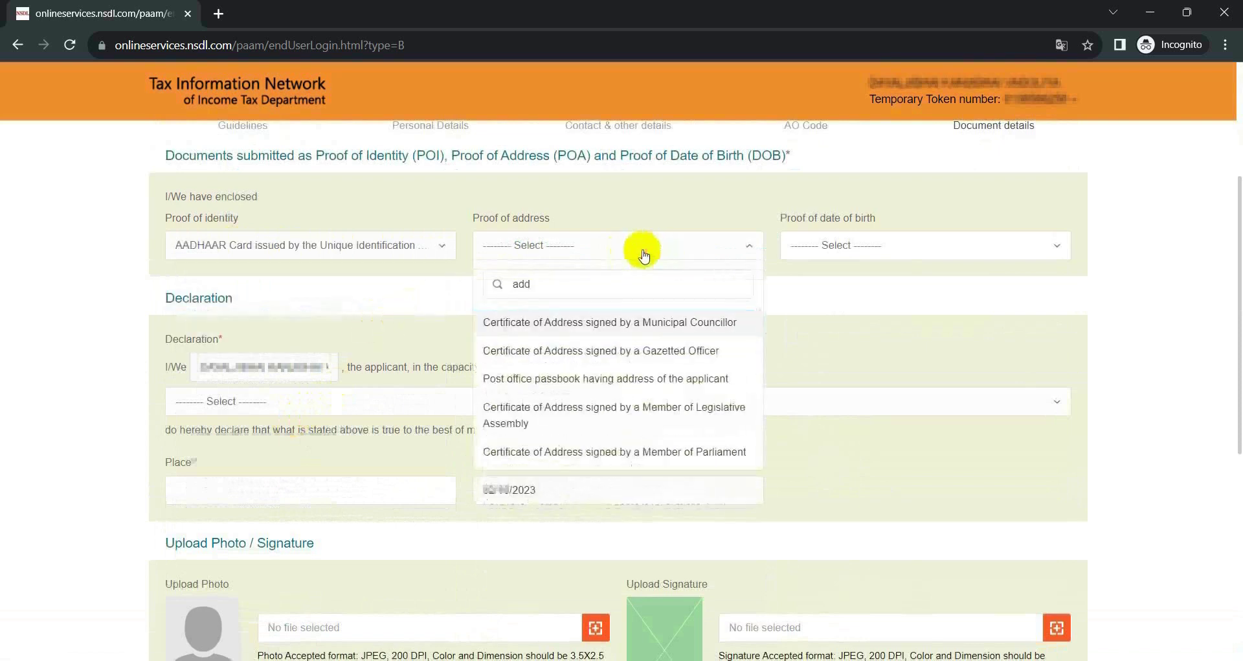
{"action": "key", "text": "BackSpace"}
{"action": "key", "text": "BackSpace"}
{"action": "type", "text": "aa"}
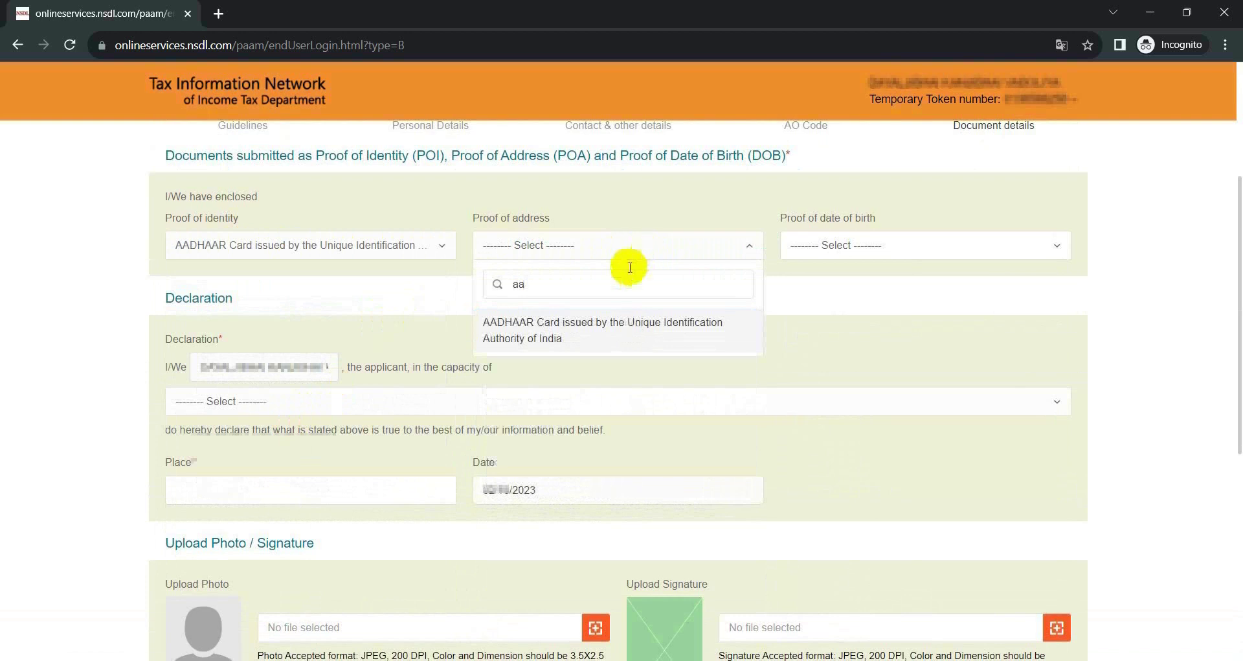
{"action": "left_click", "coordinate": [615, 327]}
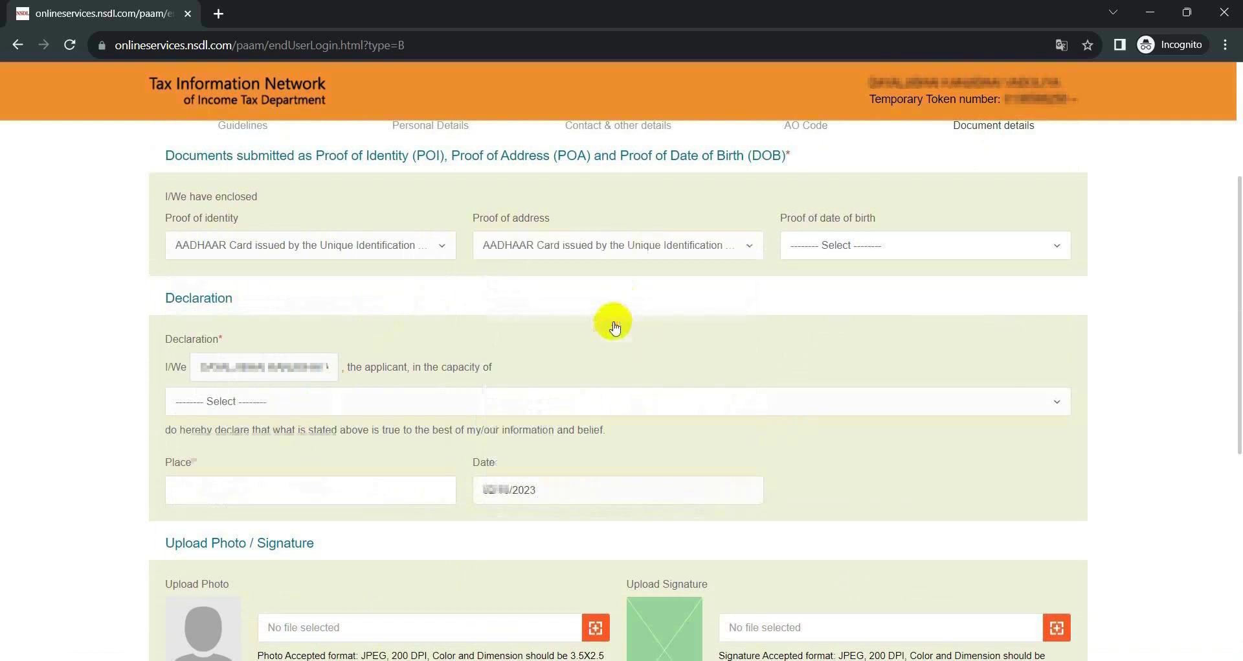
{"action": "left_click", "coordinate": [872, 243]}
{"action": "type", "text": "ad"}
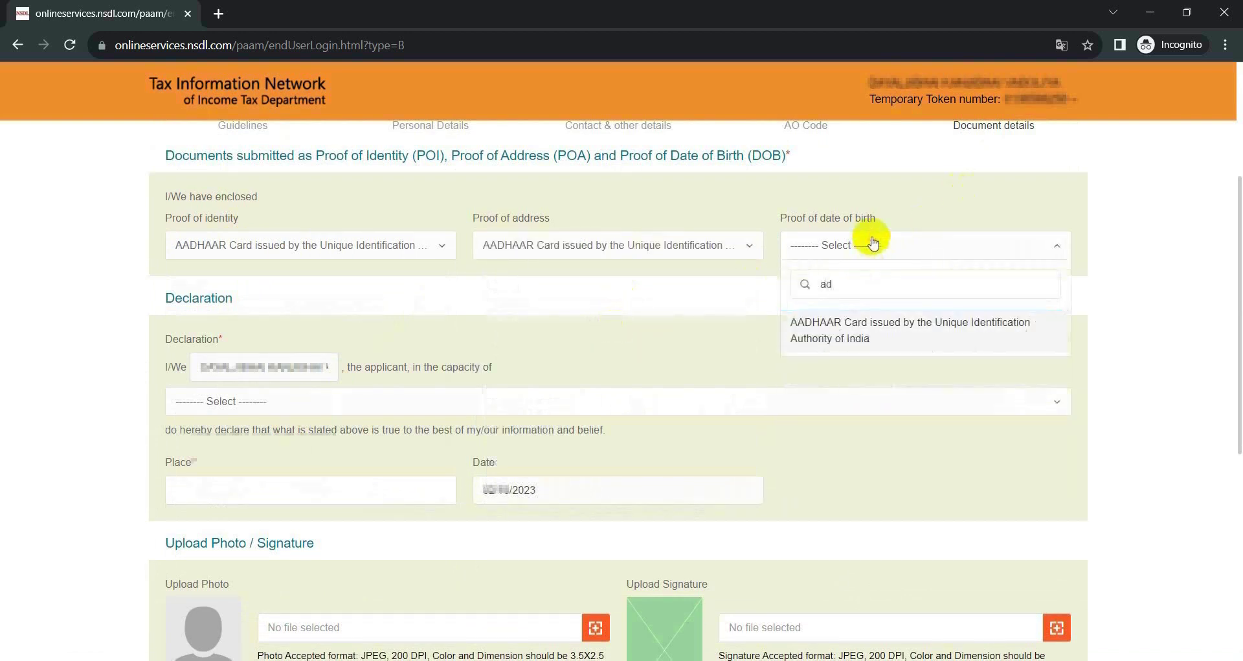
{"action": "left_click", "coordinate": [861, 335]}
{"action": "scroll", "coordinate": [414, 330], "scroll_direction": "down", "scroll_amount": 3}
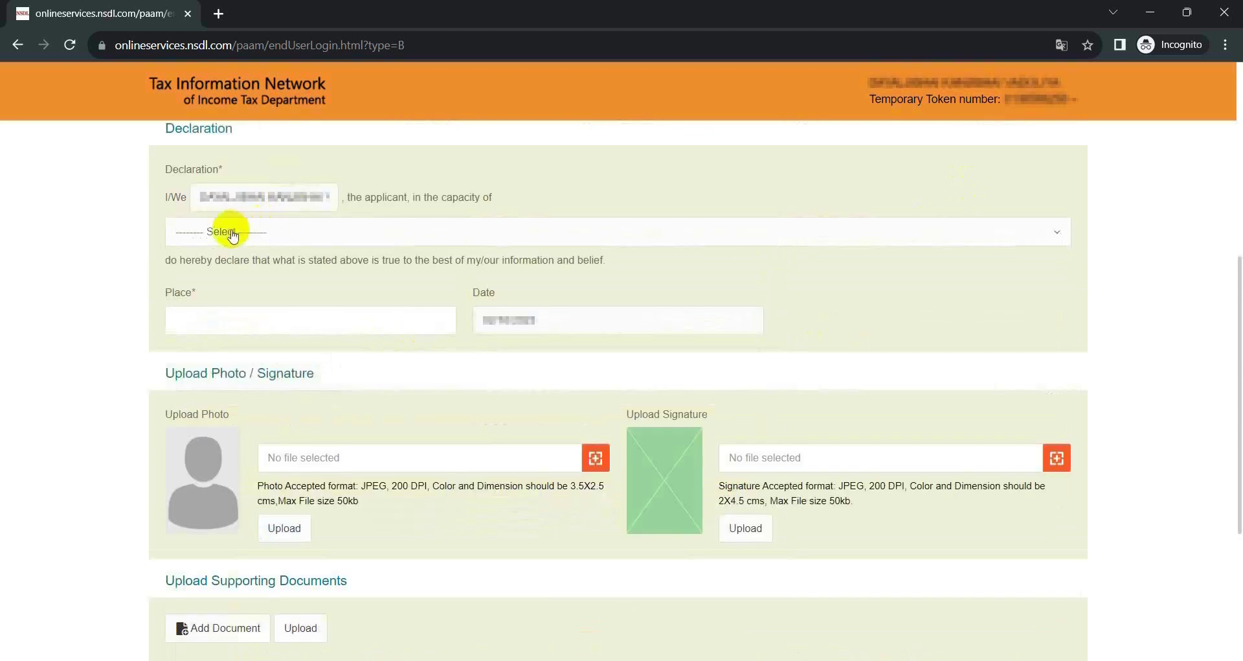
Declare the application is made Himself/Herself.
{"action": "left_click", "coordinate": [235, 233]}
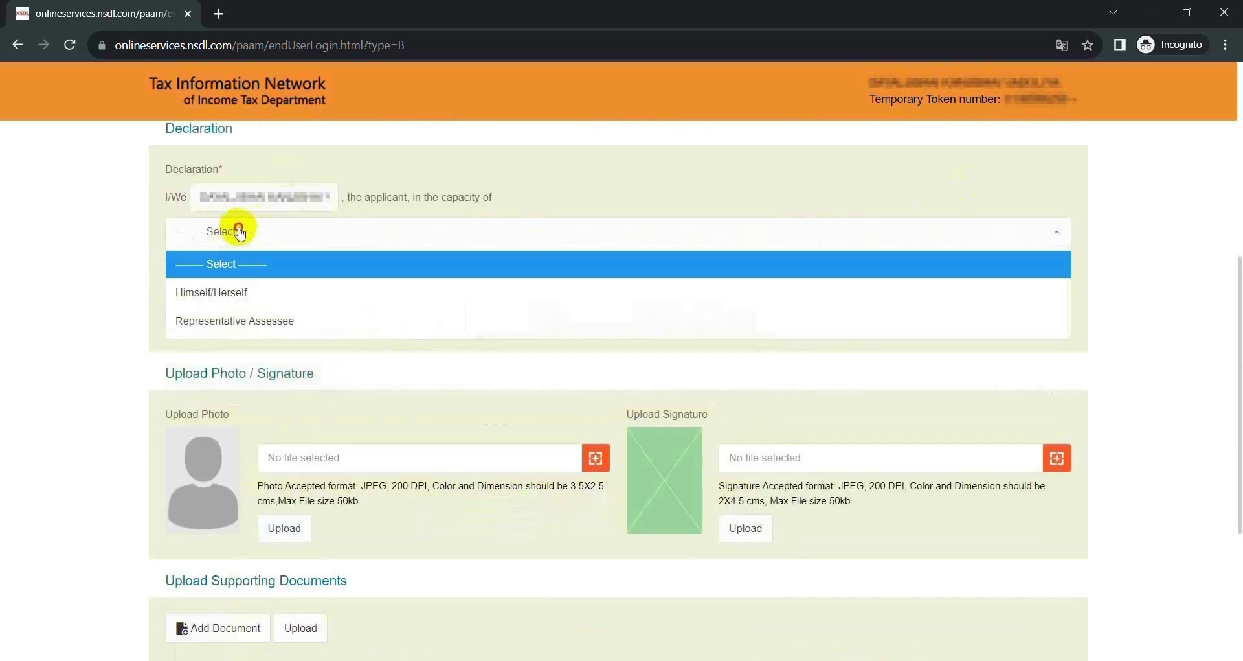
{"action": "left_click", "coordinate": [243, 292]}
{"action": "left_click", "coordinate": [306, 233]}
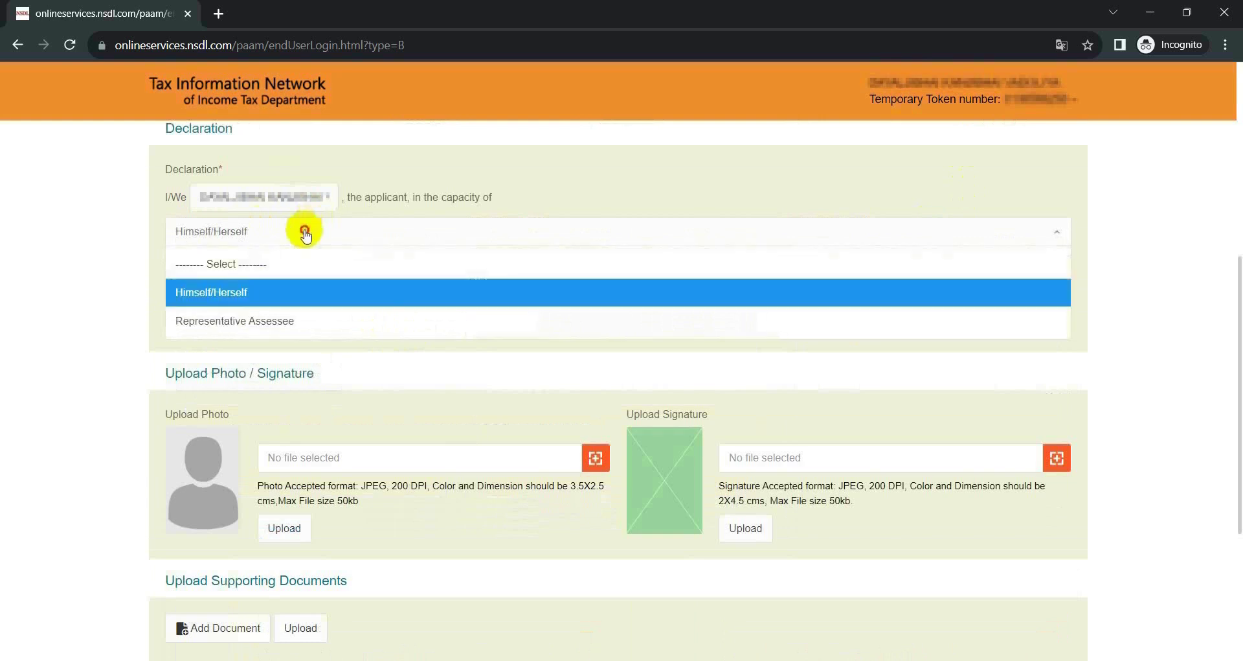
{"action": "left_click", "coordinate": [305, 233]}
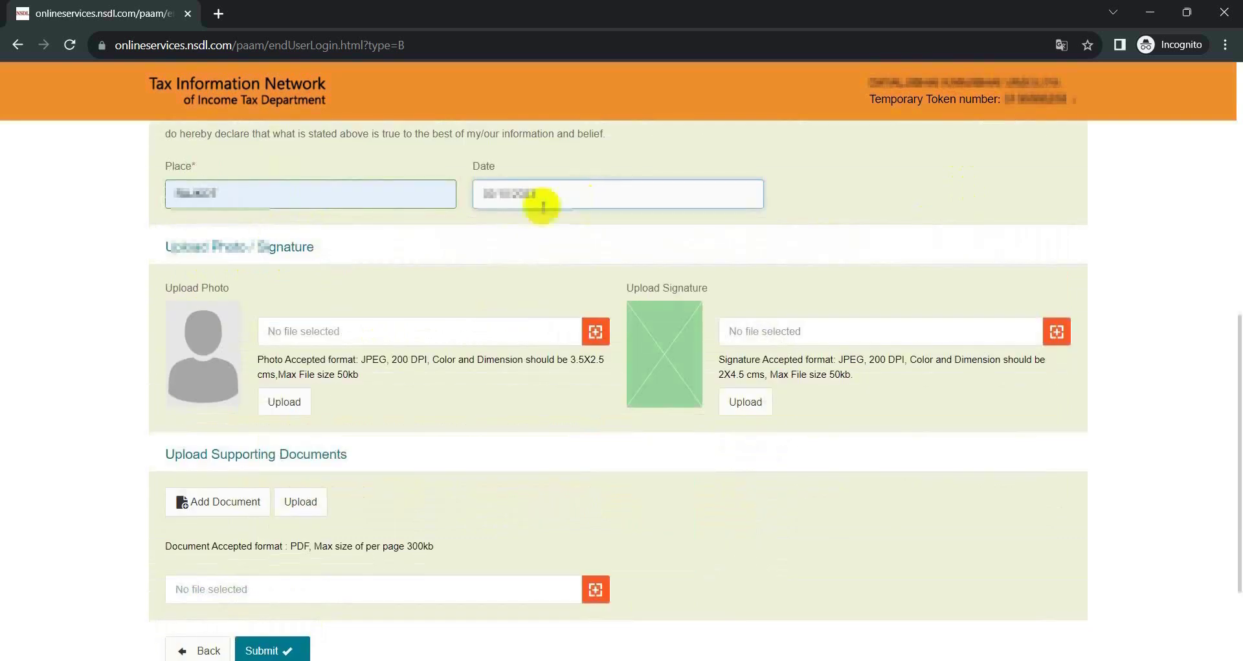
Upload the applicant's photo and the signature image.
{"action": "scroll", "coordinate": [542, 200], "scroll_direction": "down", "scroll_amount": 3}
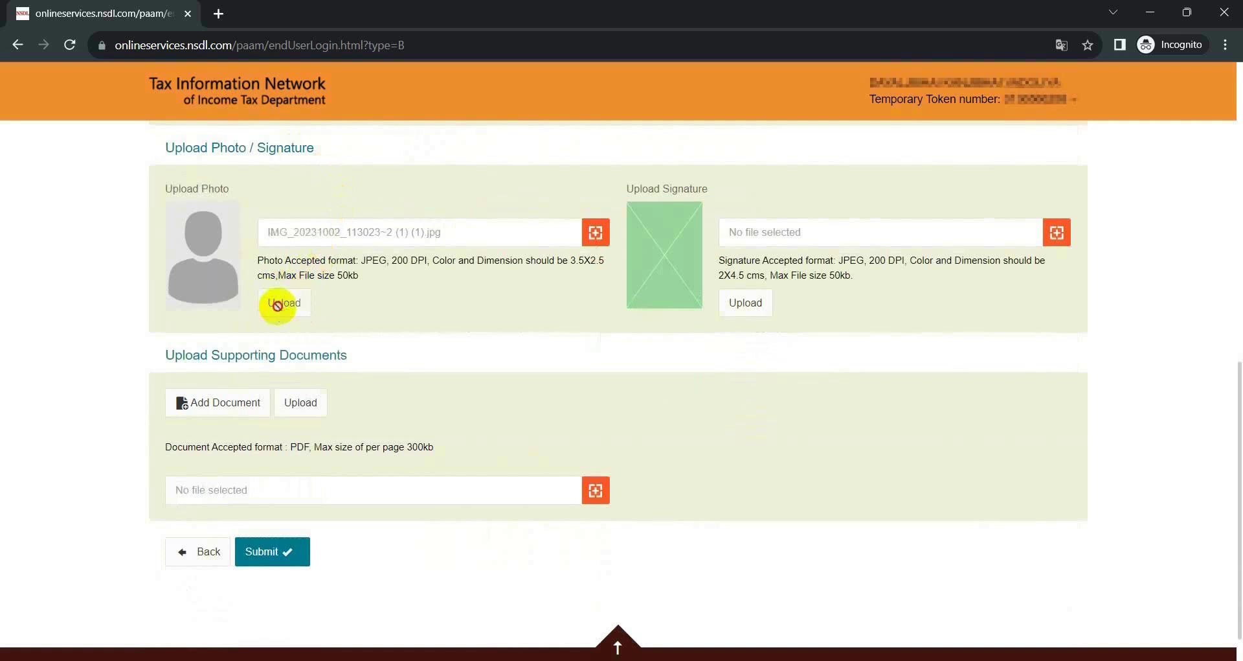
{"action": "left_click", "coordinate": [279, 303]}
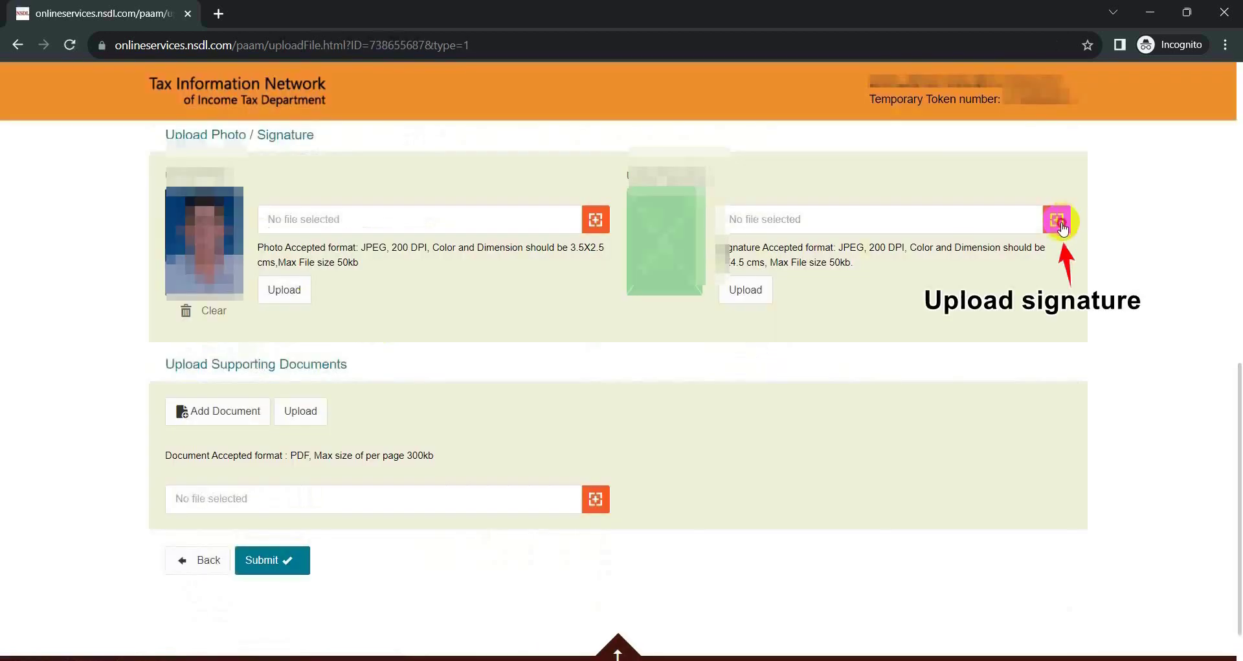
{"action": "left_click", "coordinate": [1059, 220]}
{"action": "left_click", "coordinate": [745, 291]}
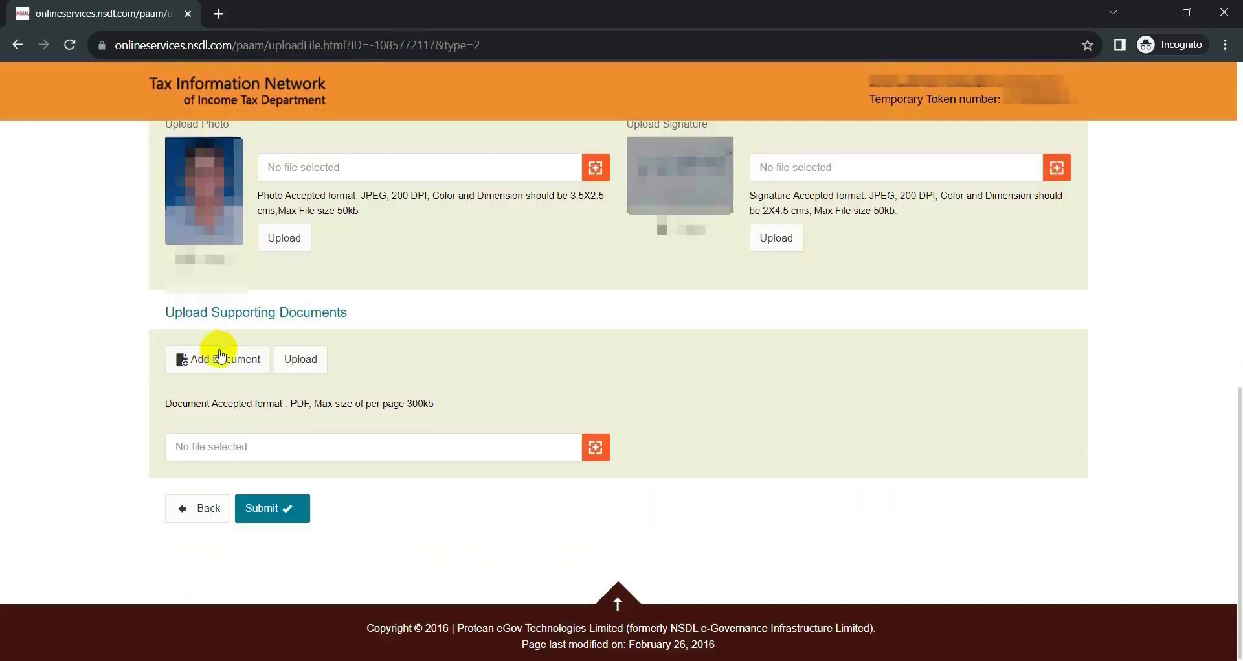
Add a supporting document row, upload 'aather card.pdf' into it, and submit the application form.
{"action": "left_click", "coordinate": [220, 355]}
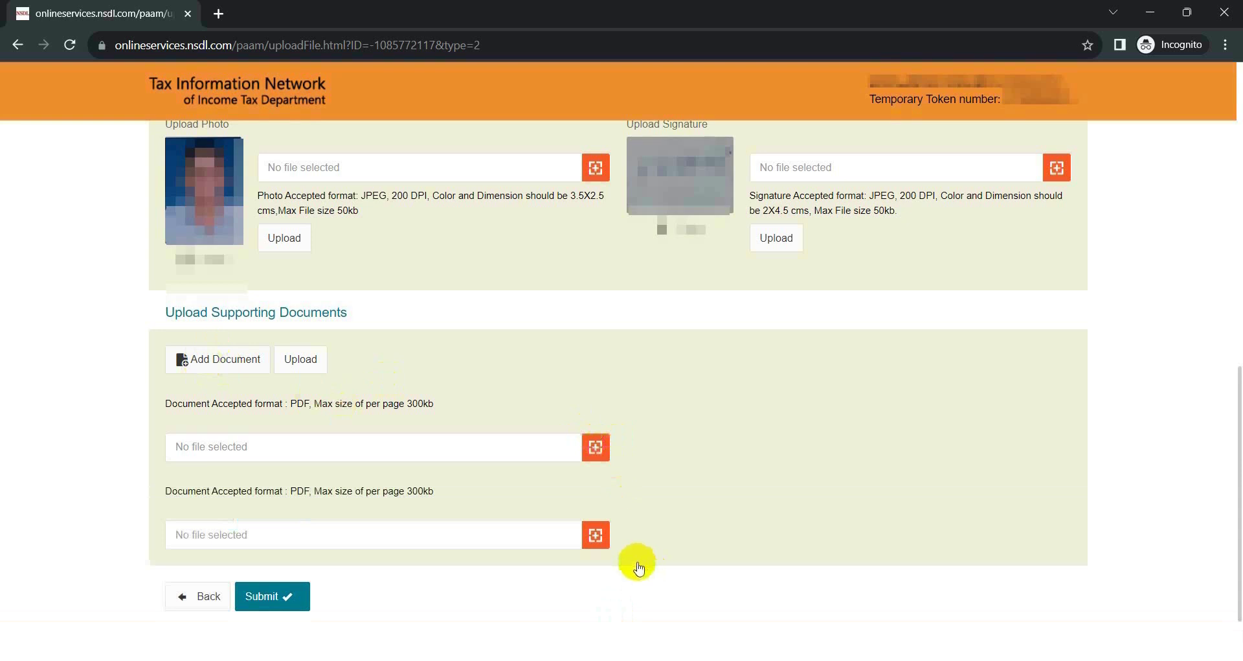
{"action": "left_click", "coordinate": [594, 449]}
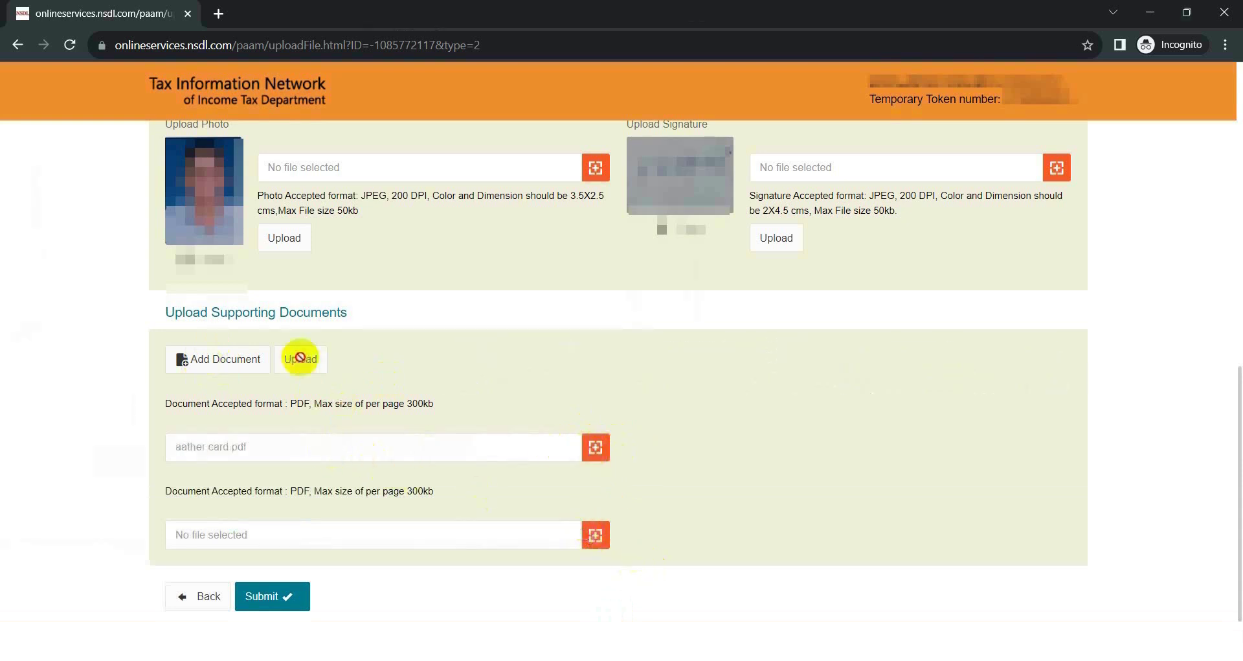
{"action": "left_click", "coordinate": [300, 358]}
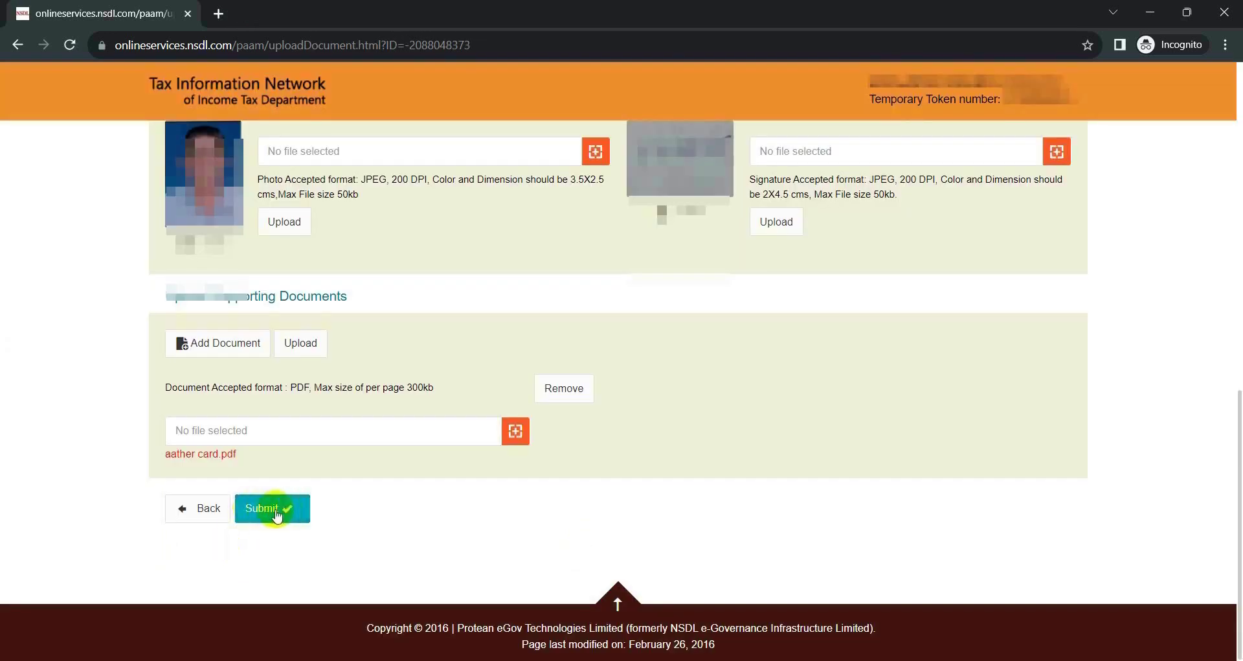
{"action": "left_click", "coordinate": [273, 509]}
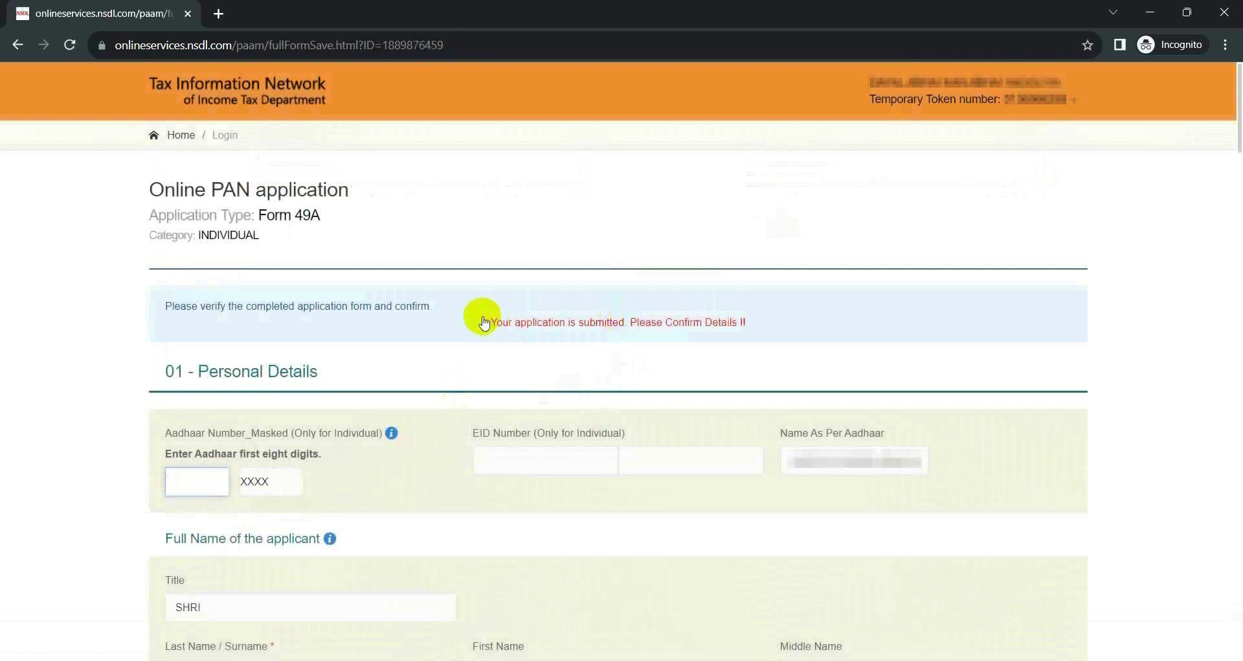
Review the submission confirmation message and the Name As Per Aadhaar entry.
{"action": "left_click_drag", "start_coordinate": [483, 324], "coordinate": [820, 324]}
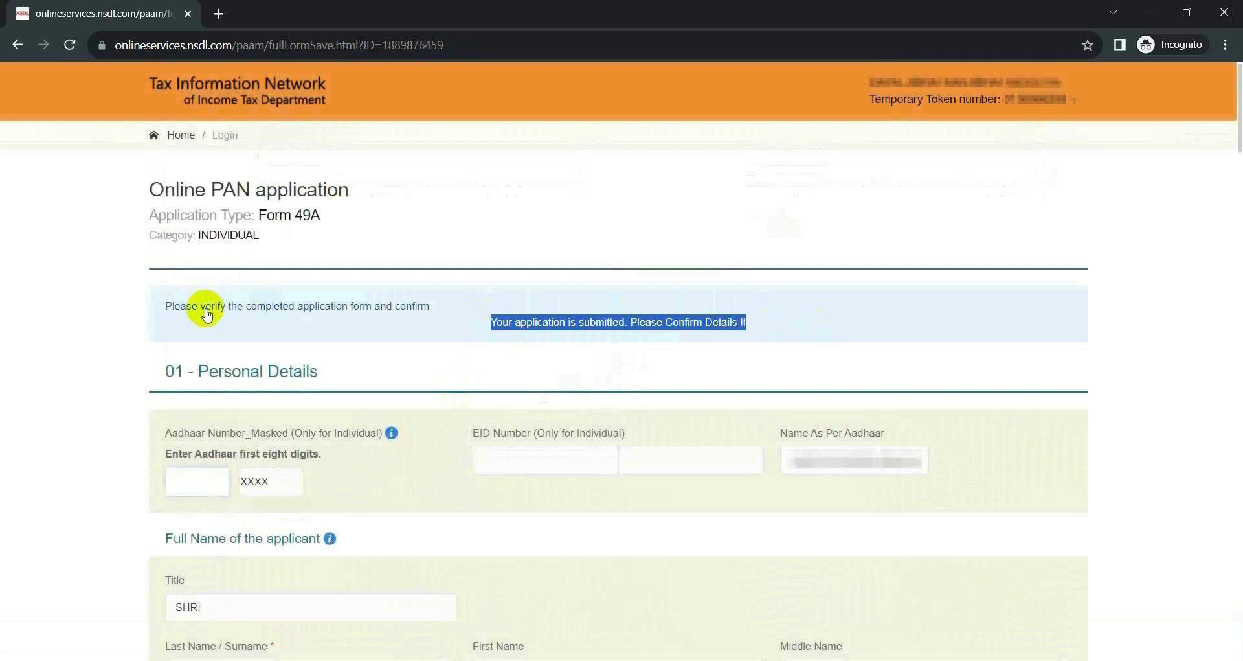
{"action": "left_click", "coordinate": [64, 394]}
{"action": "scroll", "coordinate": [186, 240], "scroll_direction": "down", "scroll_amount": 4}
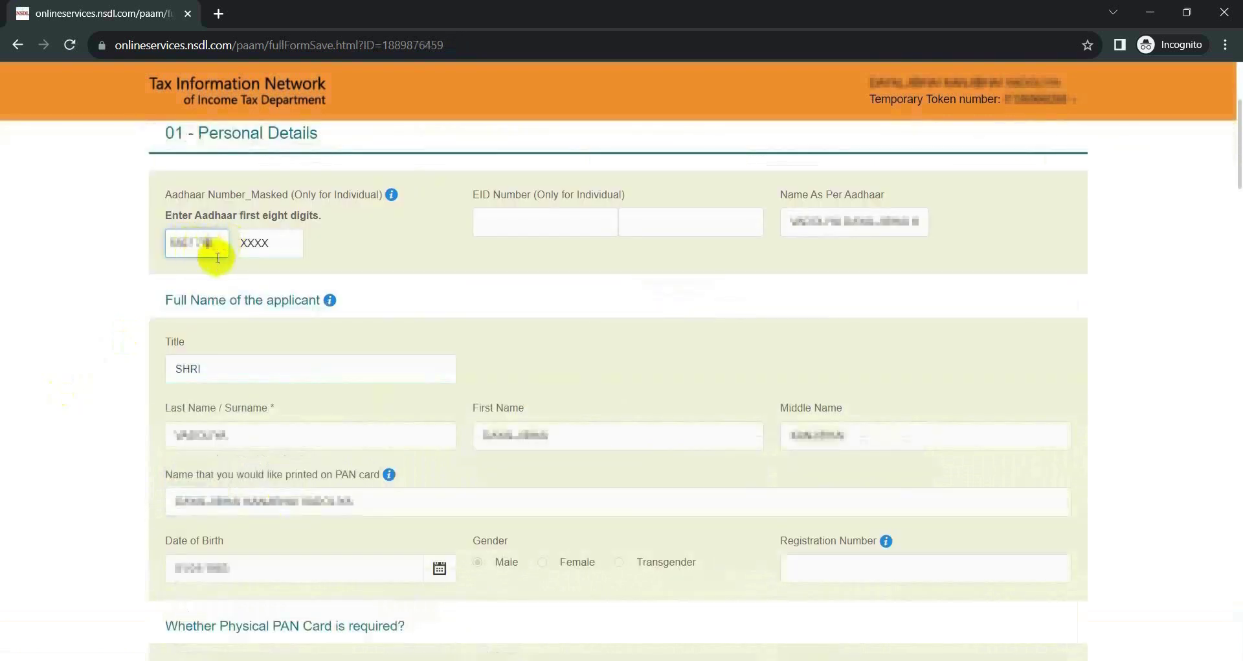
{"action": "mouse_move", "coordinate": [392, 194]}
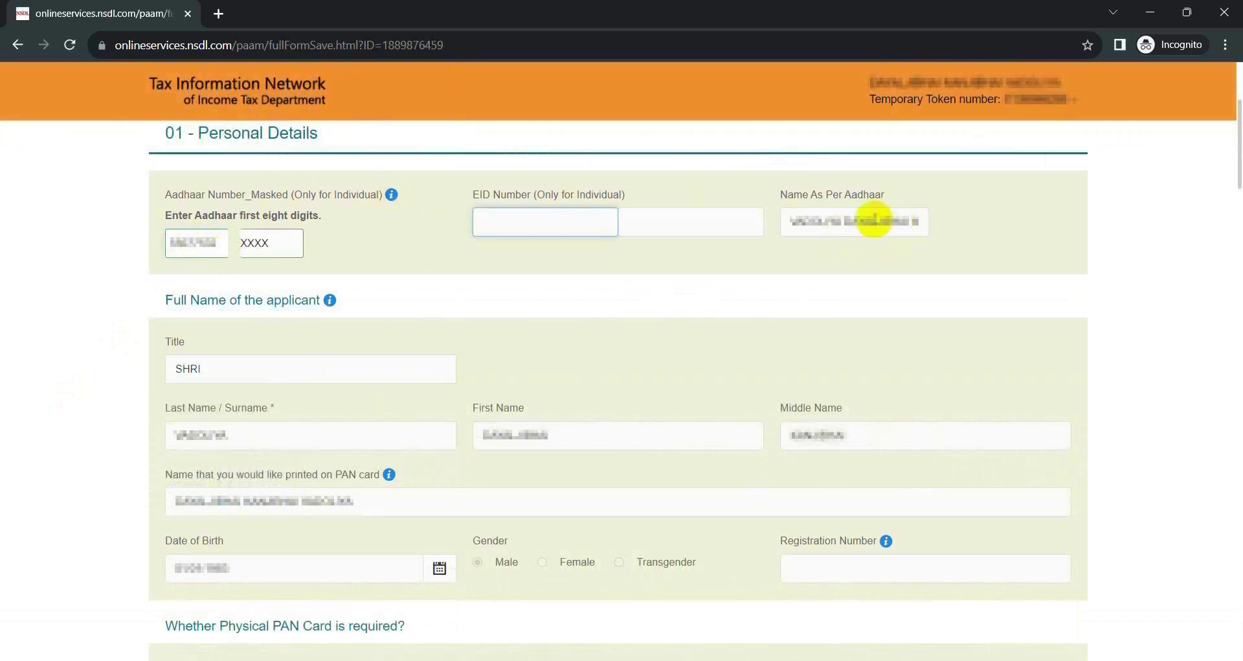
{"action": "left_click", "coordinate": [896, 223]}
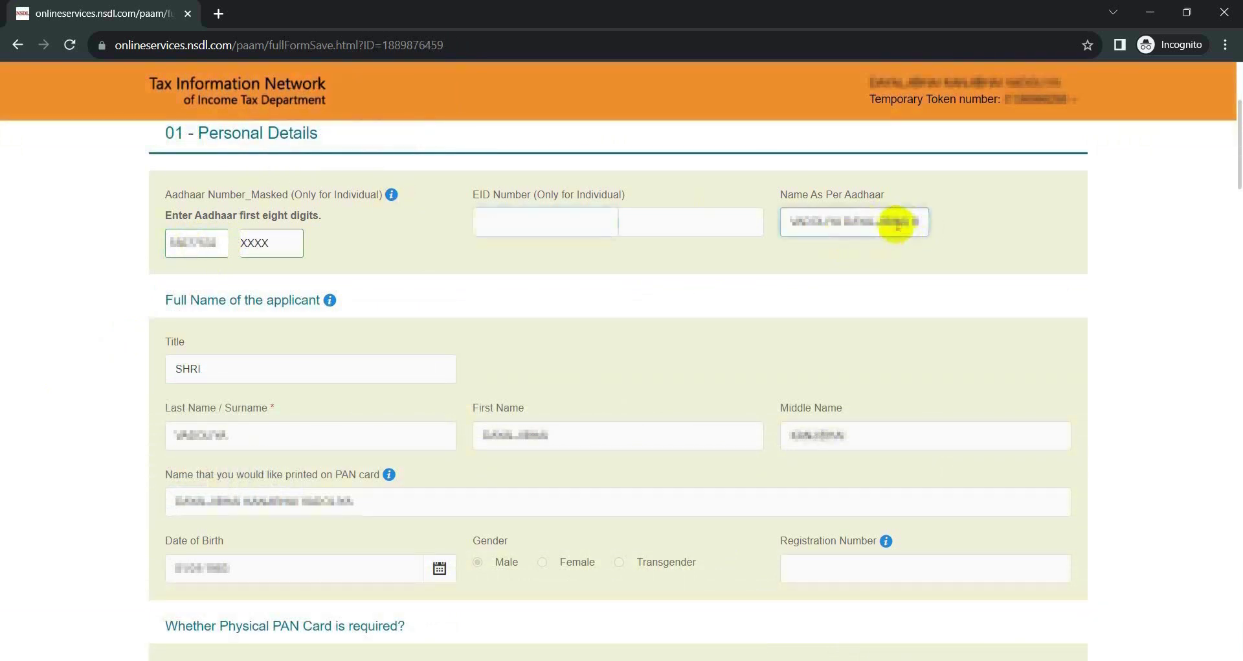
Check the mother's last and first name fields, then proceed from the bottom of the review page.
{"action": "scroll", "coordinate": [397, 333], "scroll_direction": "down", "scroll_amount": 7}
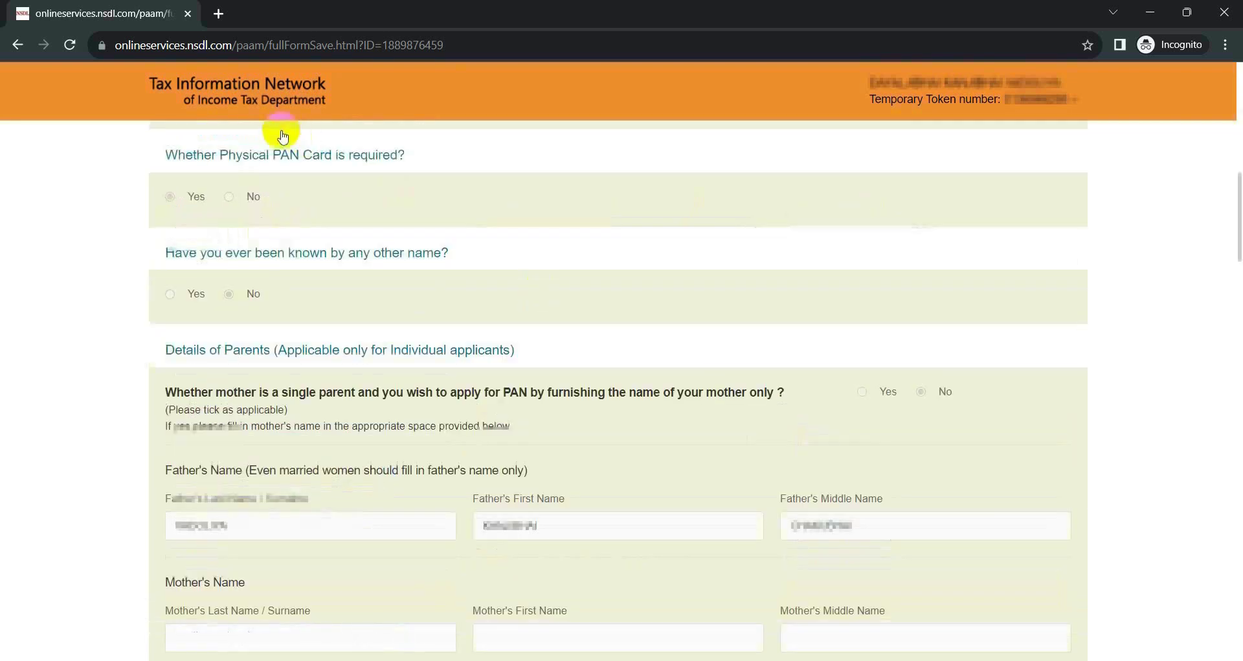
{"action": "scroll", "coordinate": [328, 327], "scroll_direction": "down", "scroll_amount": 7}
{"action": "left_click", "coordinate": [208, 194]}
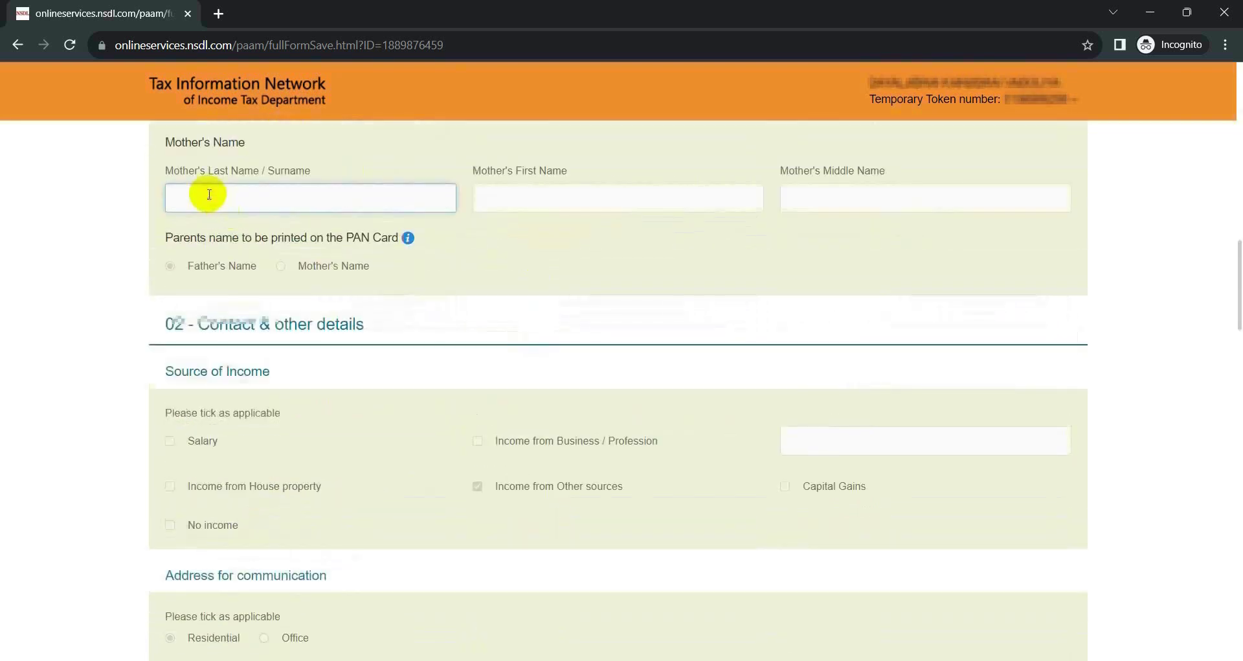
{"action": "left_click", "coordinate": [548, 201]}
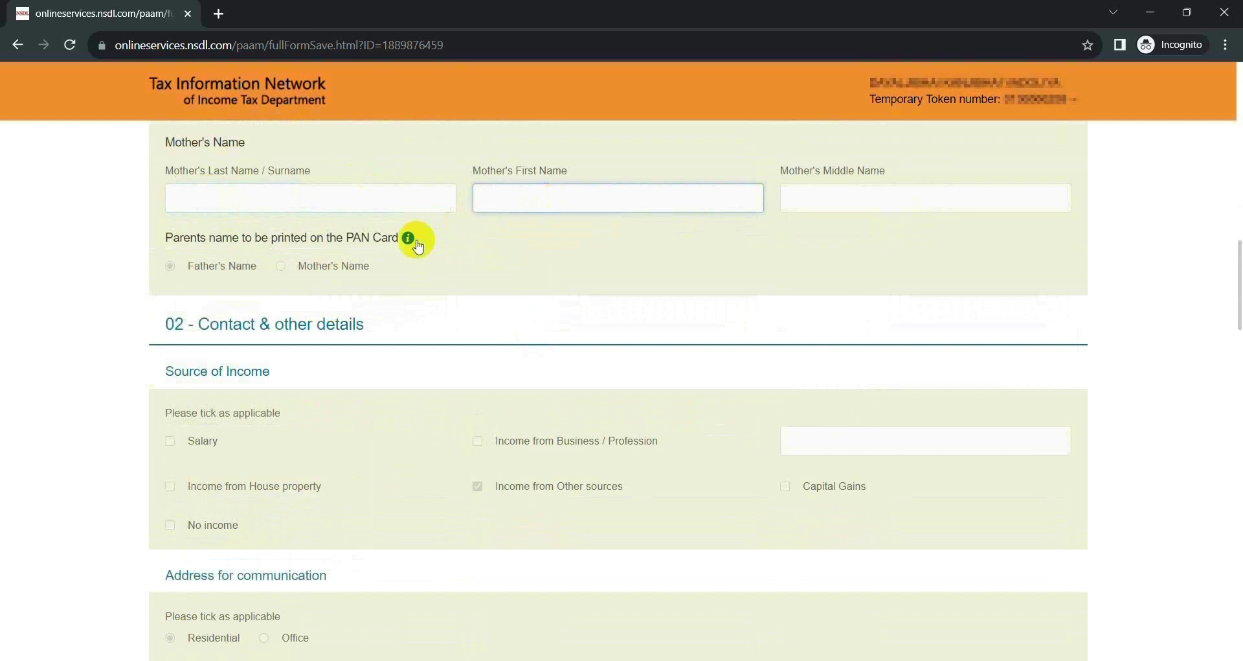
{"action": "scroll", "coordinate": [466, 310], "scroll_direction": "down", "scroll_amount": 8}
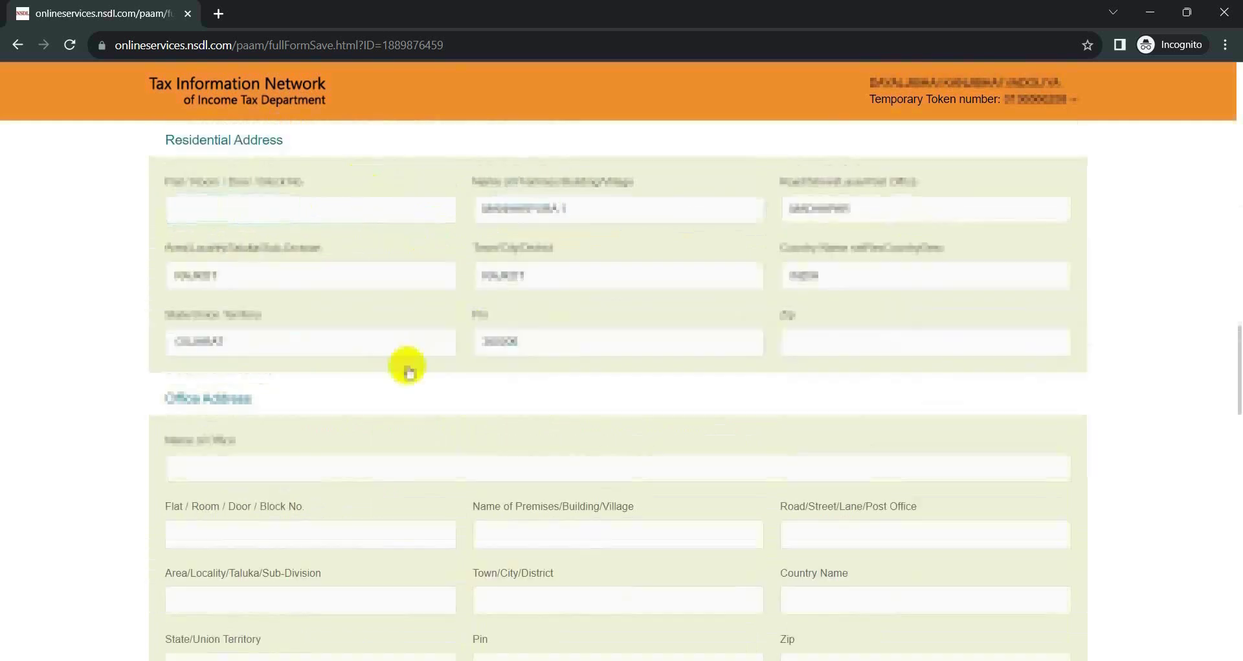
{"action": "scroll", "coordinate": [407, 366], "scroll_direction": "down", "scroll_amount": 15}
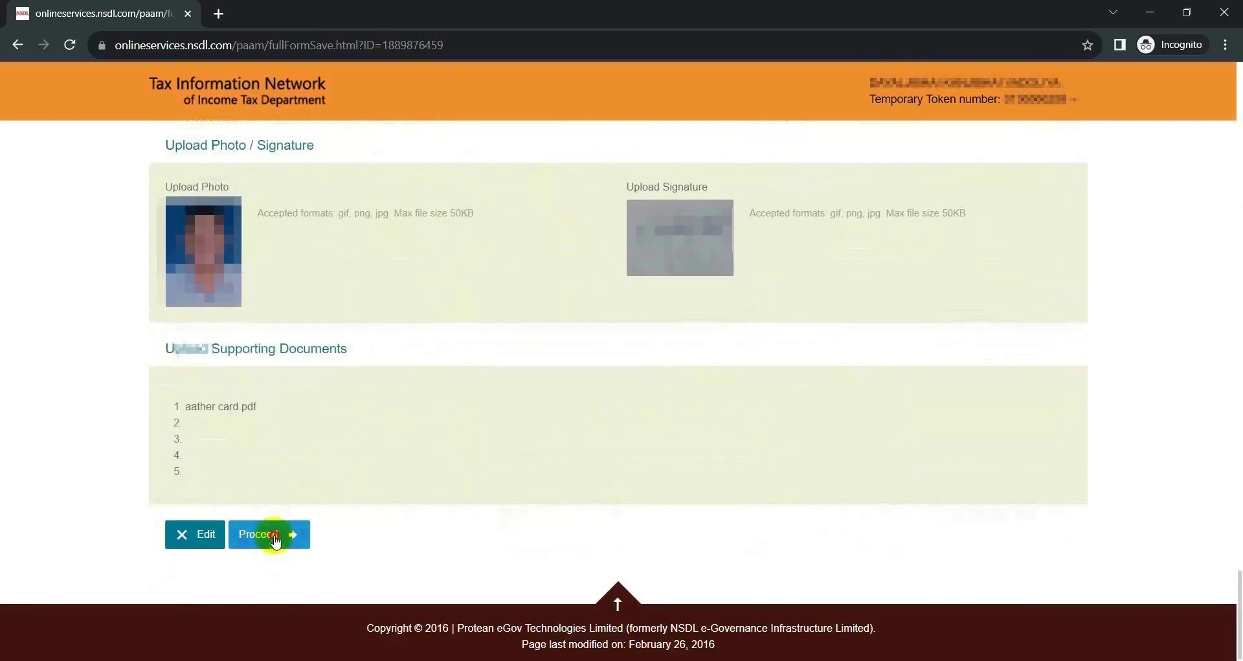
{"action": "left_click", "coordinate": [272, 534]}
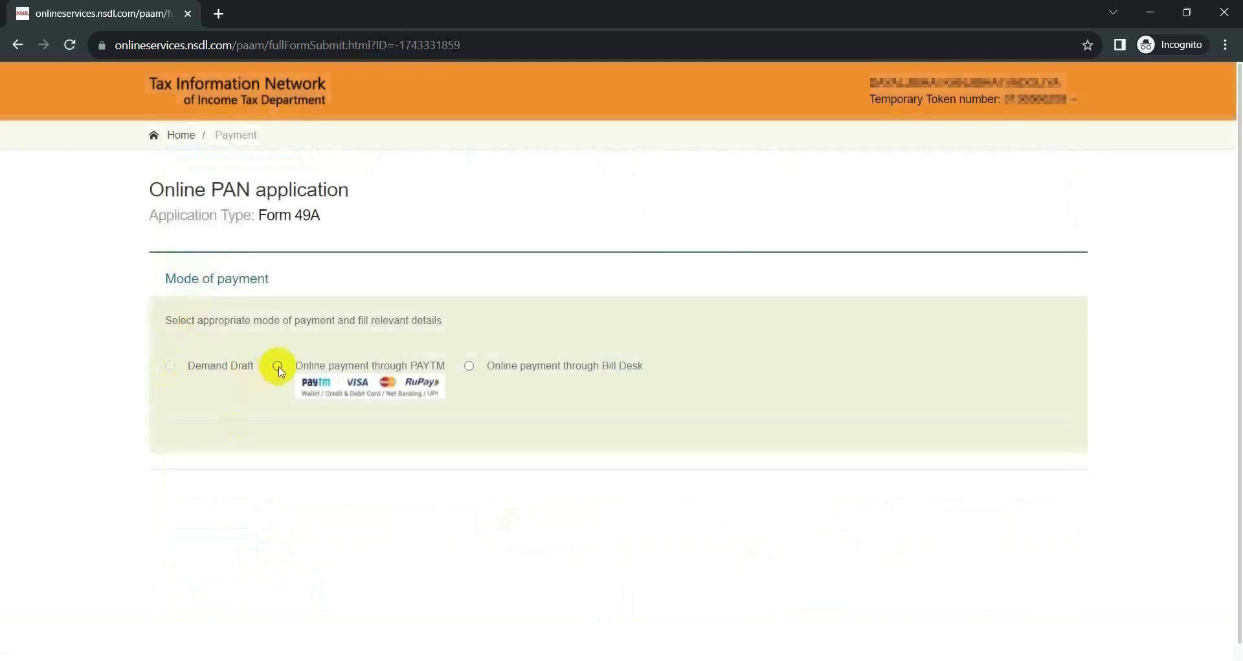
Select 'Online payment through Bill Desk', agree to the terms of service, and confirm the 106.90 payment.
{"action": "left_click", "coordinate": [469, 366]}
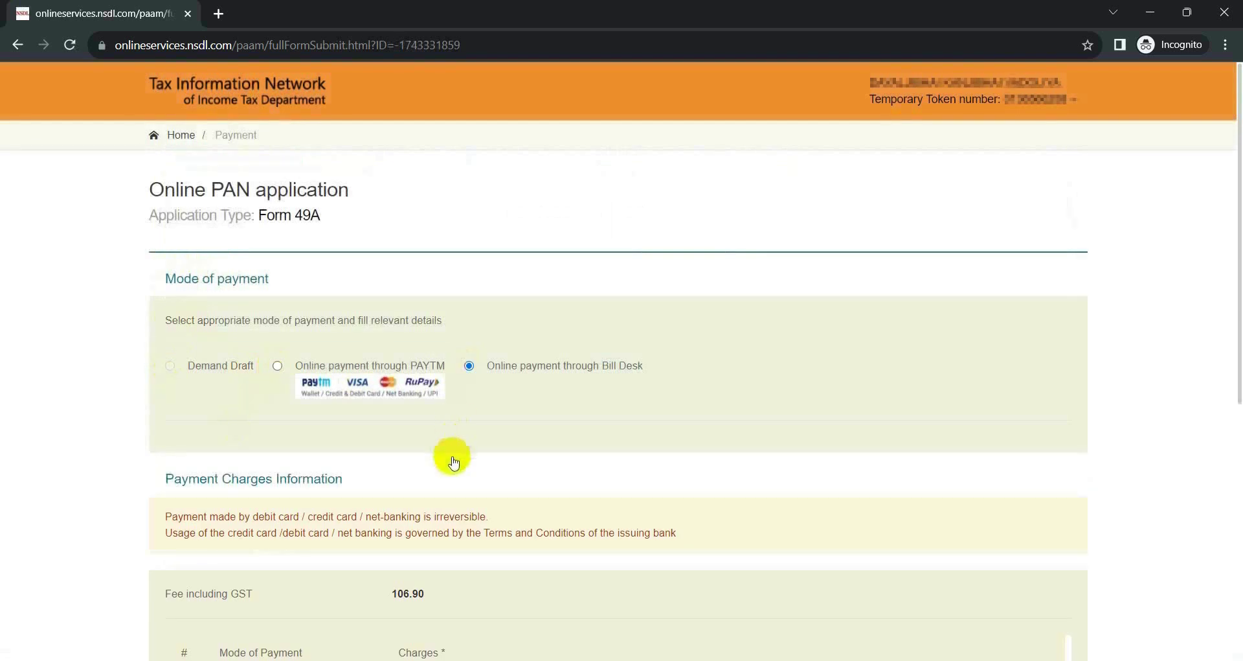
{"action": "scroll", "coordinate": [453, 462], "scroll_direction": "down", "scroll_amount": 2}
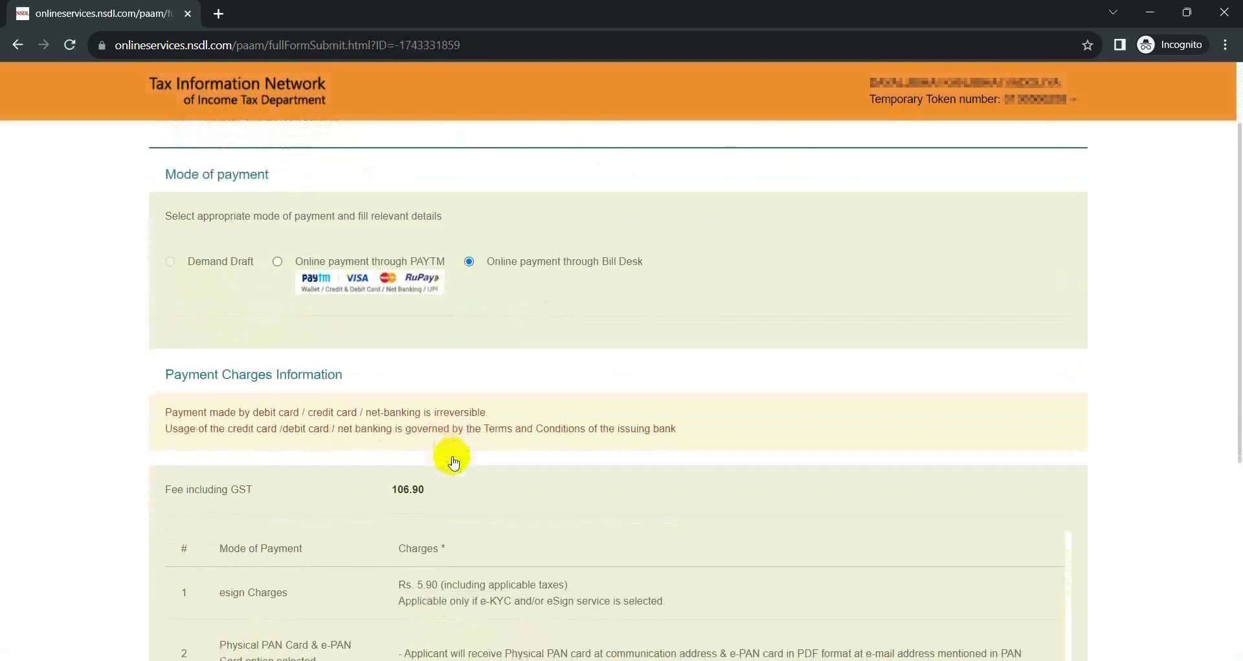
{"action": "scroll", "coordinate": [453, 462], "scroll_direction": "down", "scroll_amount": 5}
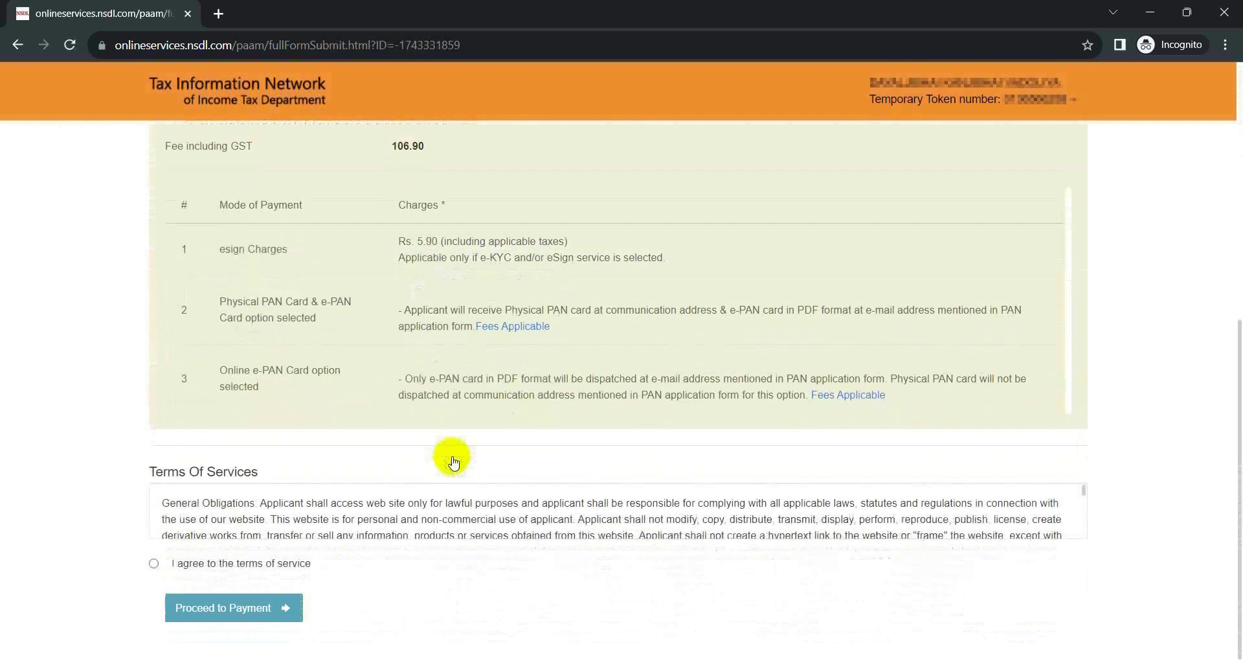
{"action": "left_click", "coordinate": [154, 564]}
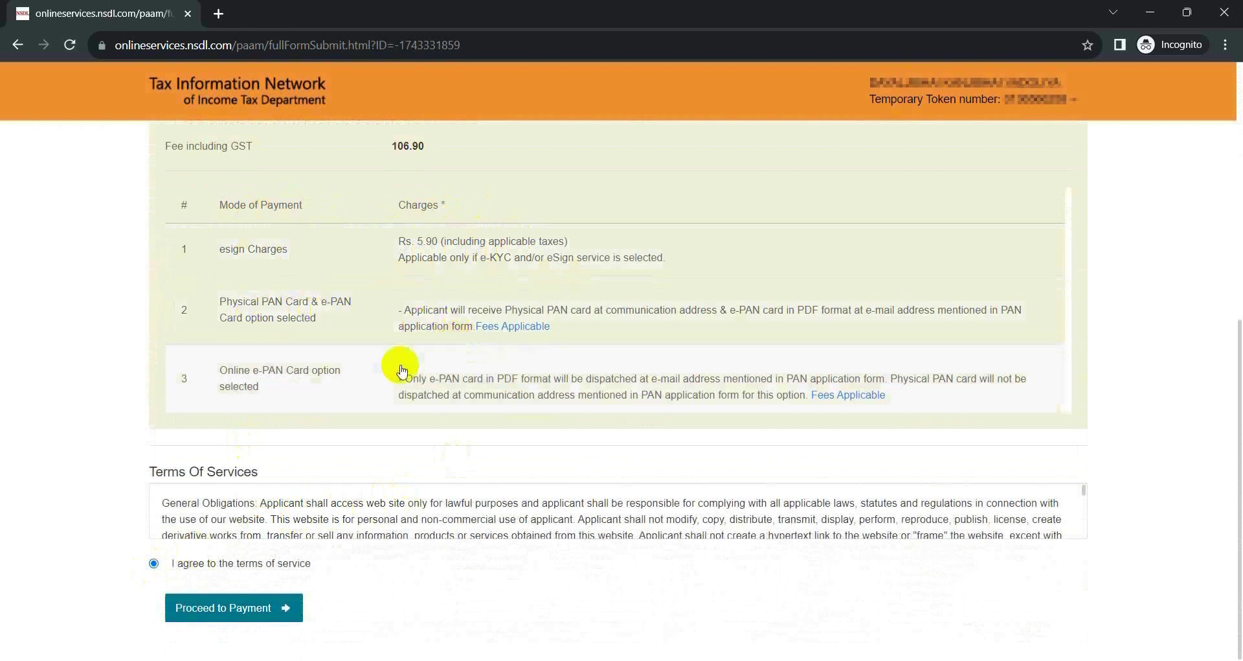
{"action": "left_click", "coordinate": [245, 620]}
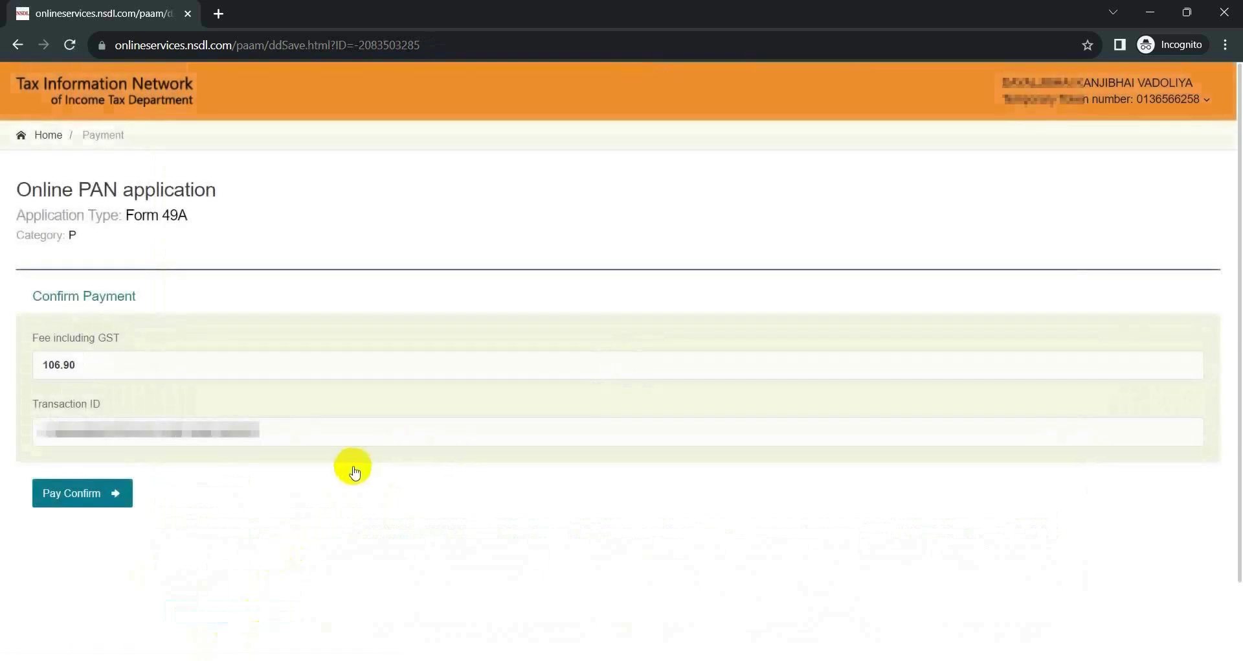
{"action": "left_click", "coordinate": [92, 495]}
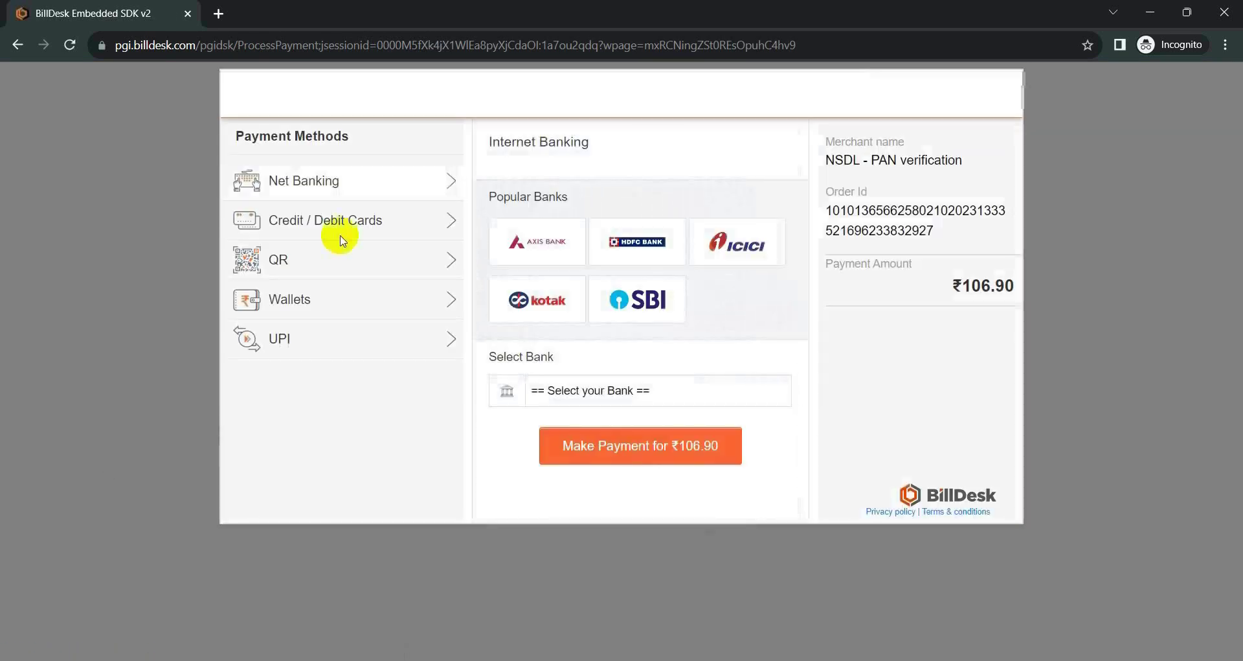
Pay by Credit / Debit Card and submit the card payment of ₹106.90.
{"action": "left_click", "coordinate": [341, 225]}
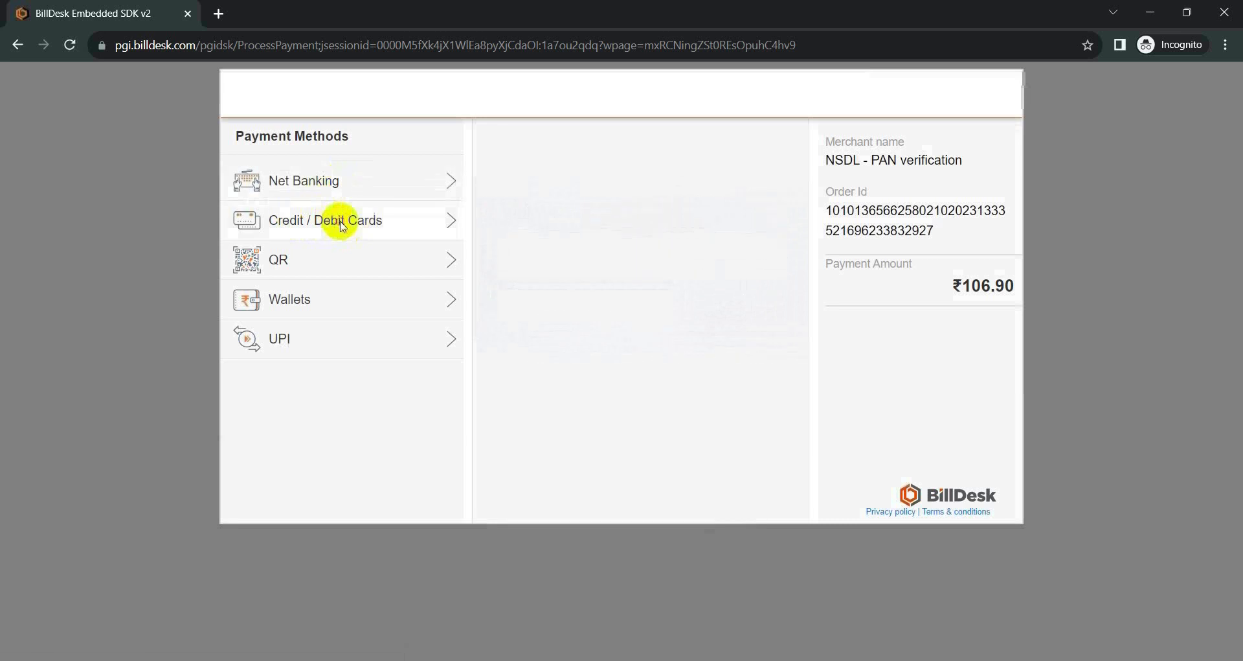
{"action": "left_click", "coordinate": [653, 397]}
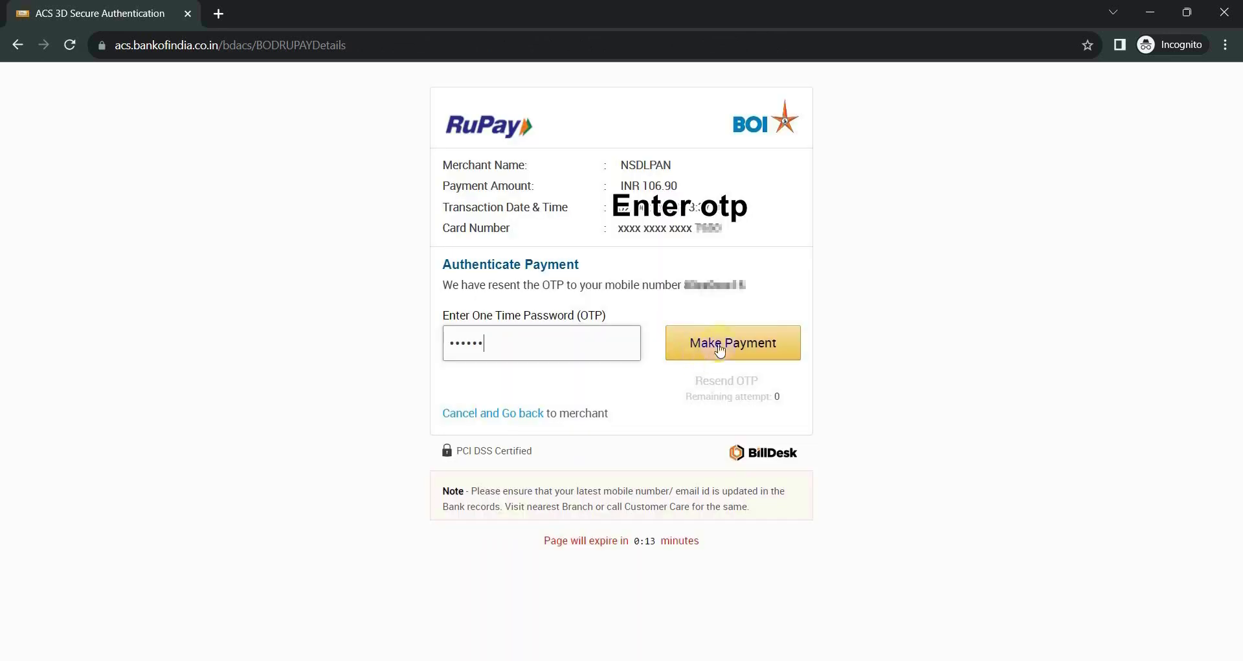
Submit the one-time password to authorise the ₹106.90 card payment.
{"action": "left_click", "coordinate": [733, 347]}
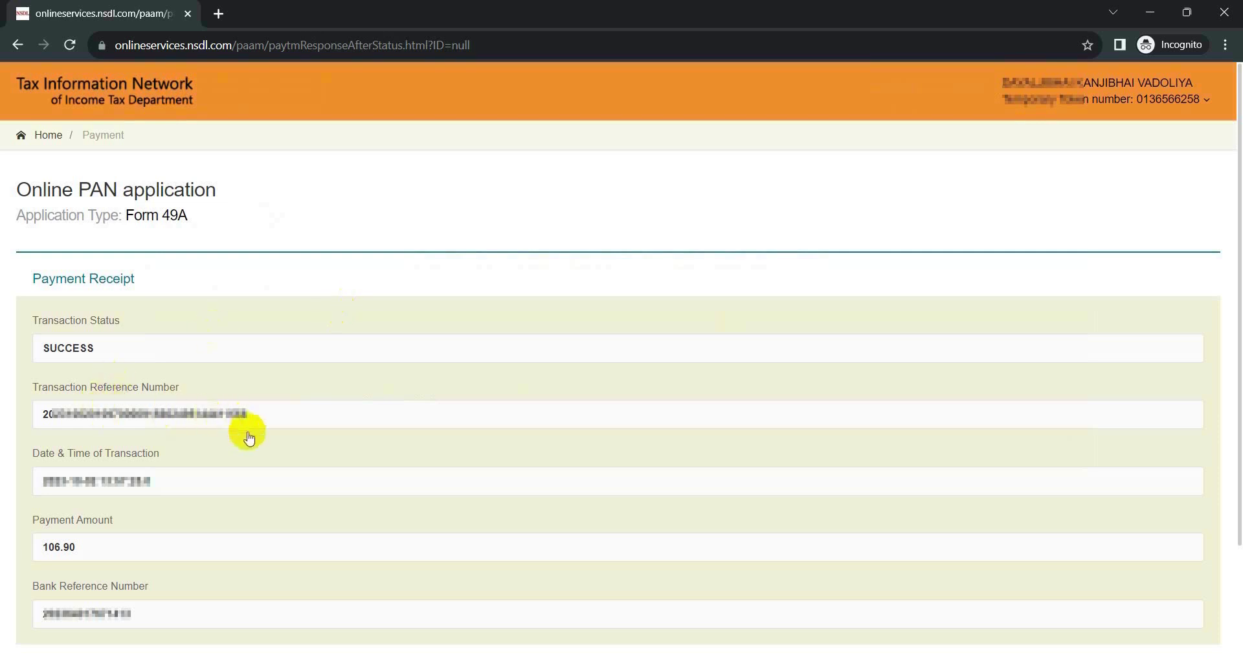
Continue from the successful Payment Receipt to the Aadhaar Authentication page.
{"action": "scroll", "coordinate": [250, 438], "scroll_direction": "down", "scroll_amount": 2}
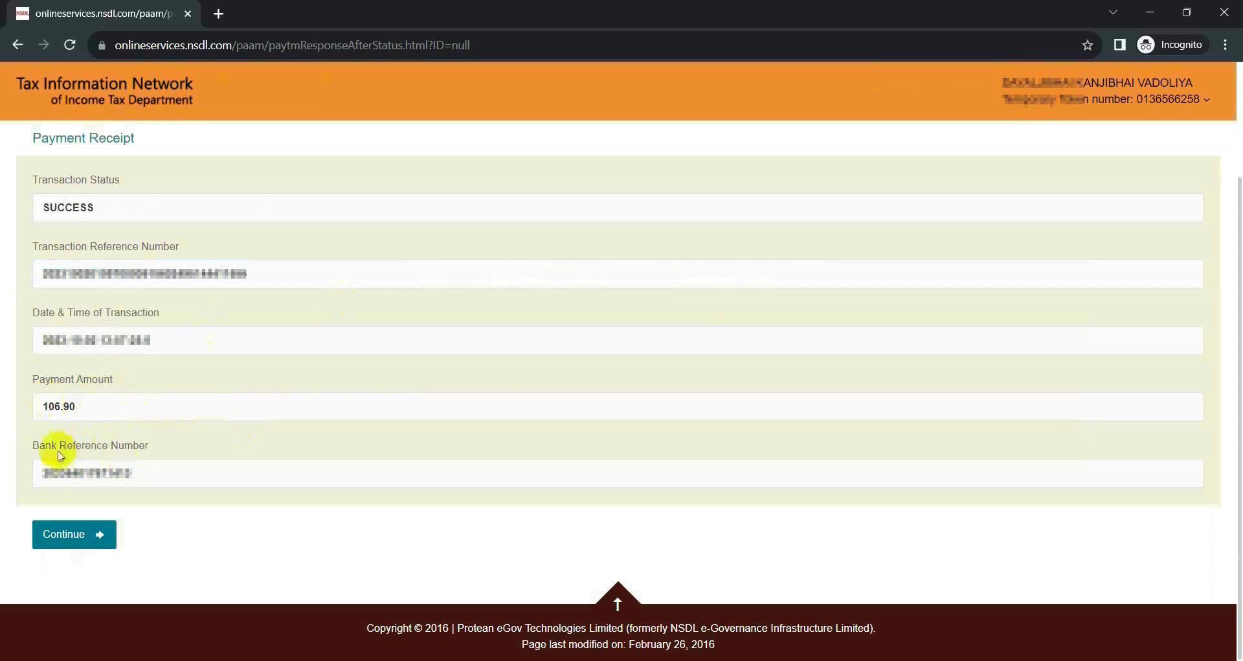
{"action": "left_click", "coordinate": [87, 537]}
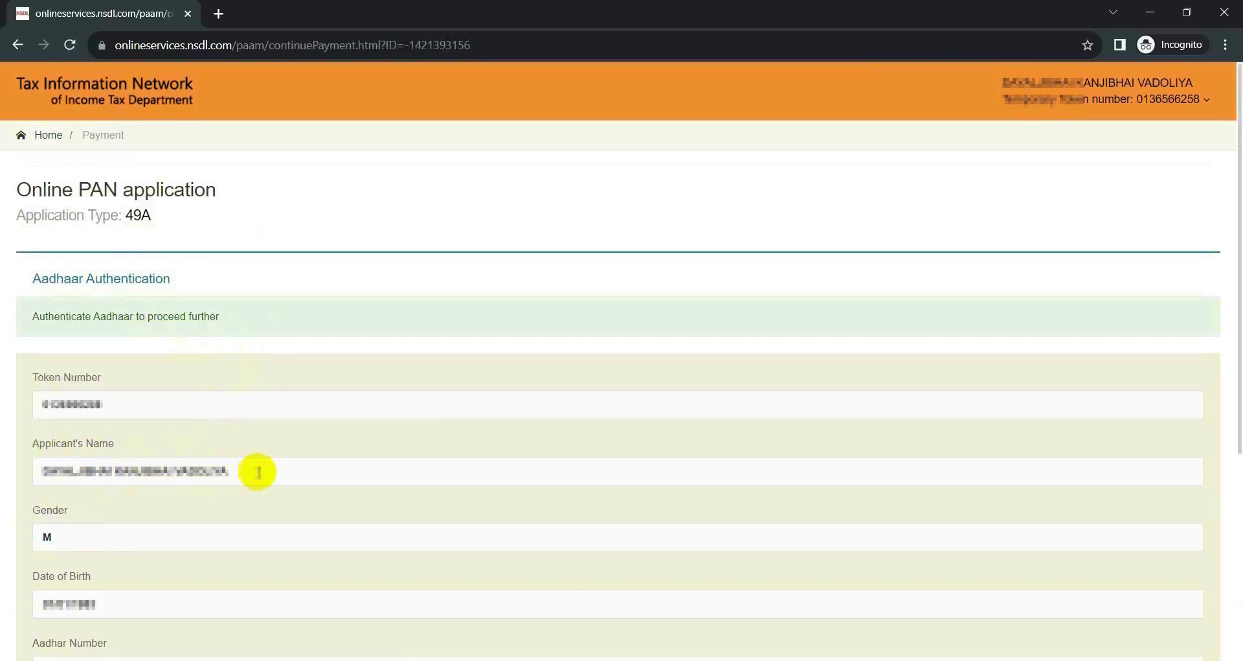
Give Aadhaar consent, authenticate via OTP Authentication, and continue with eSign.
{"action": "scroll", "coordinate": [258, 470], "scroll_direction": "down", "scroll_amount": 5}
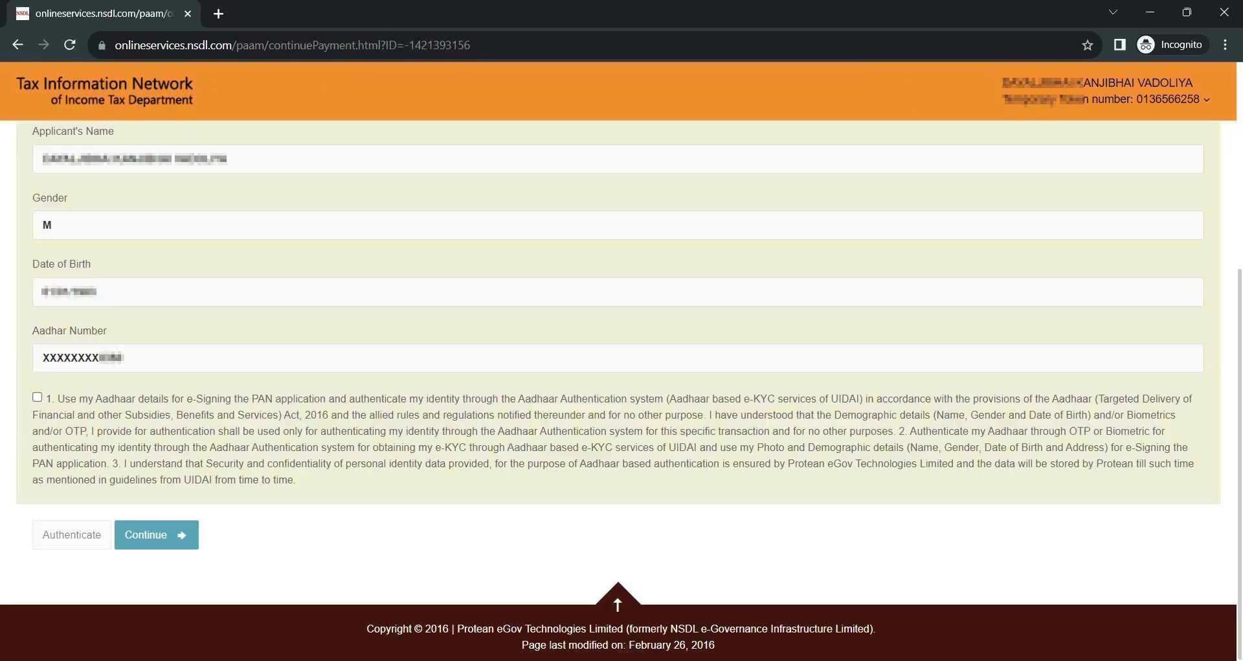
{"action": "left_click", "coordinate": [37, 397]}
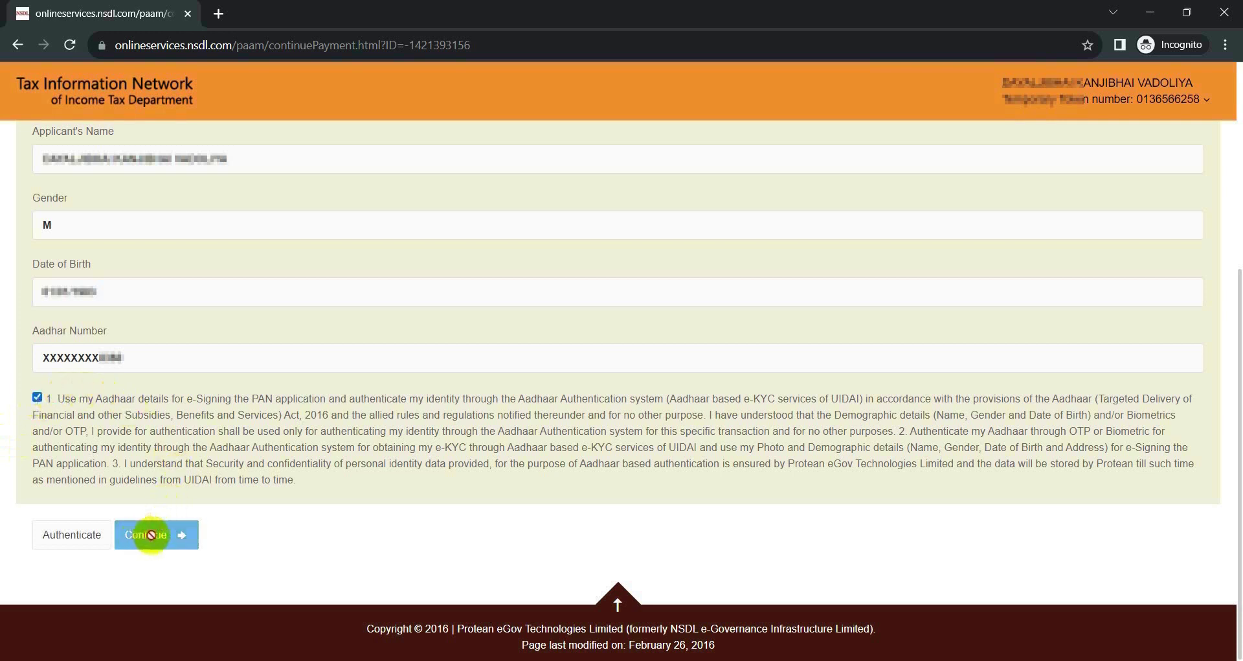
{"action": "left_click", "coordinate": [72, 535]}
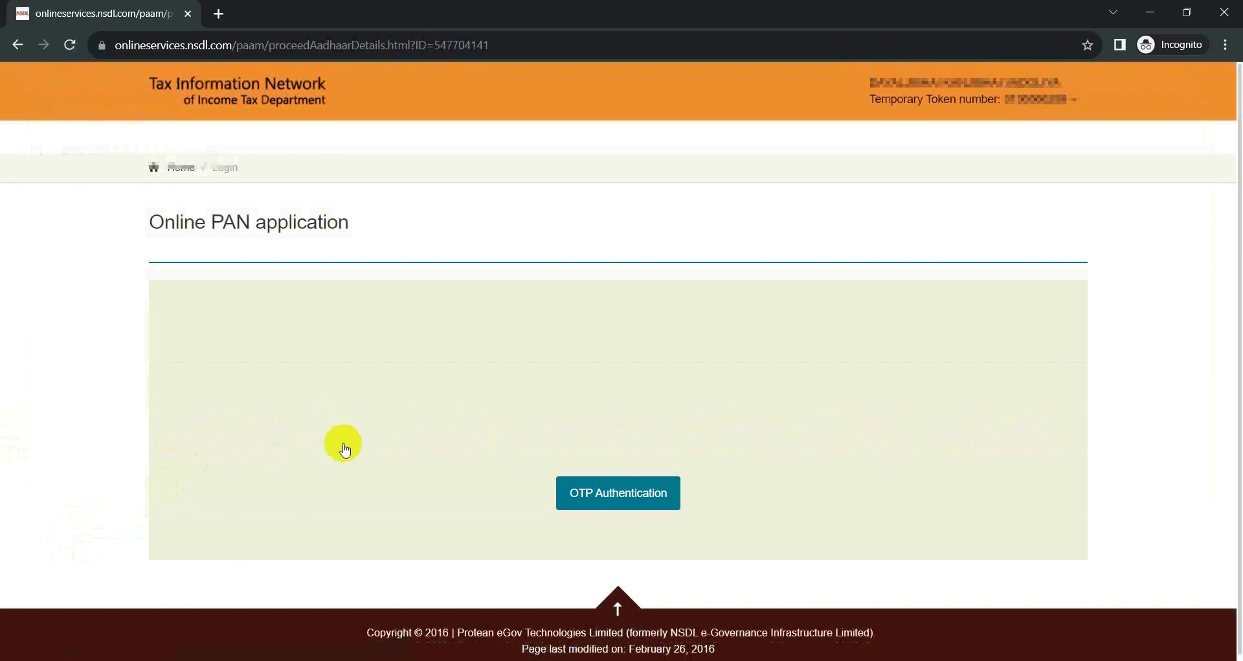
{"action": "left_click", "coordinate": [614, 503]}
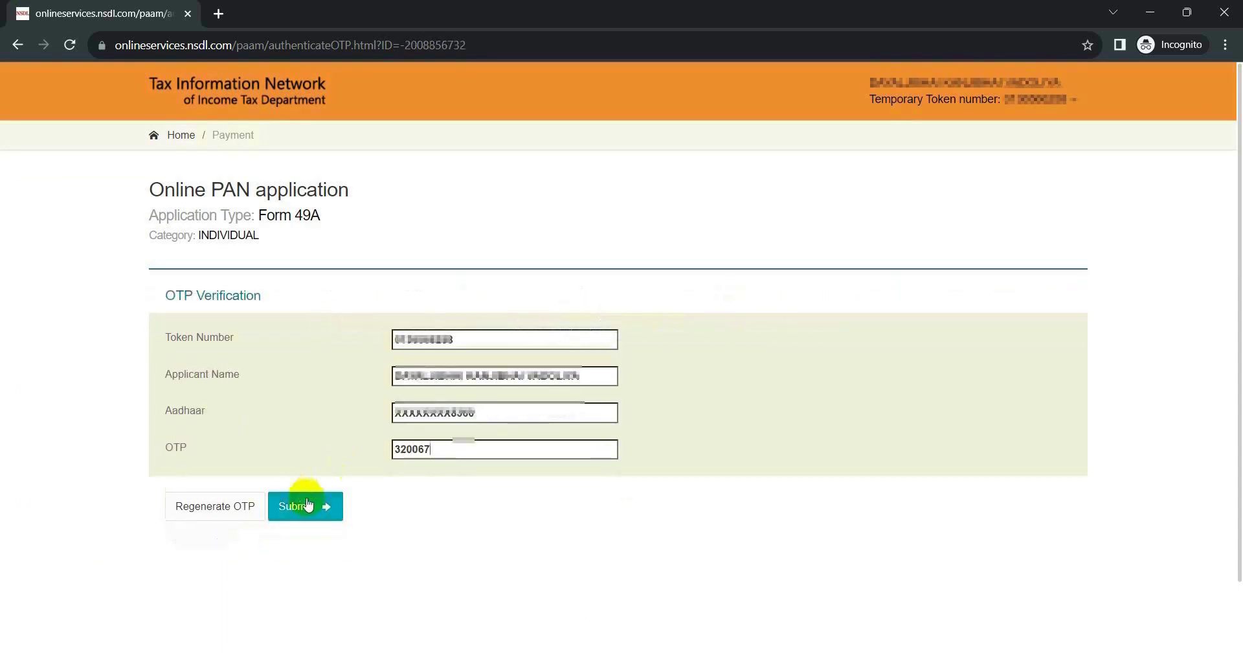
{"action": "left_click", "coordinate": [307, 509]}
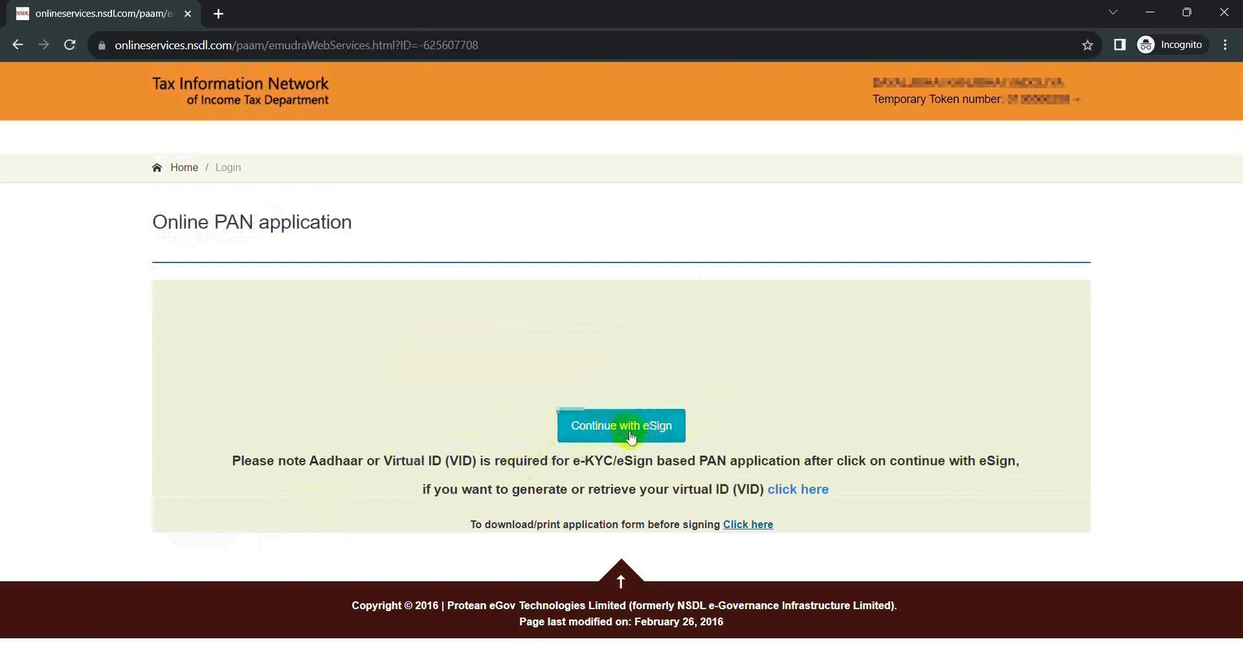
{"action": "left_click", "coordinate": [631, 437]}
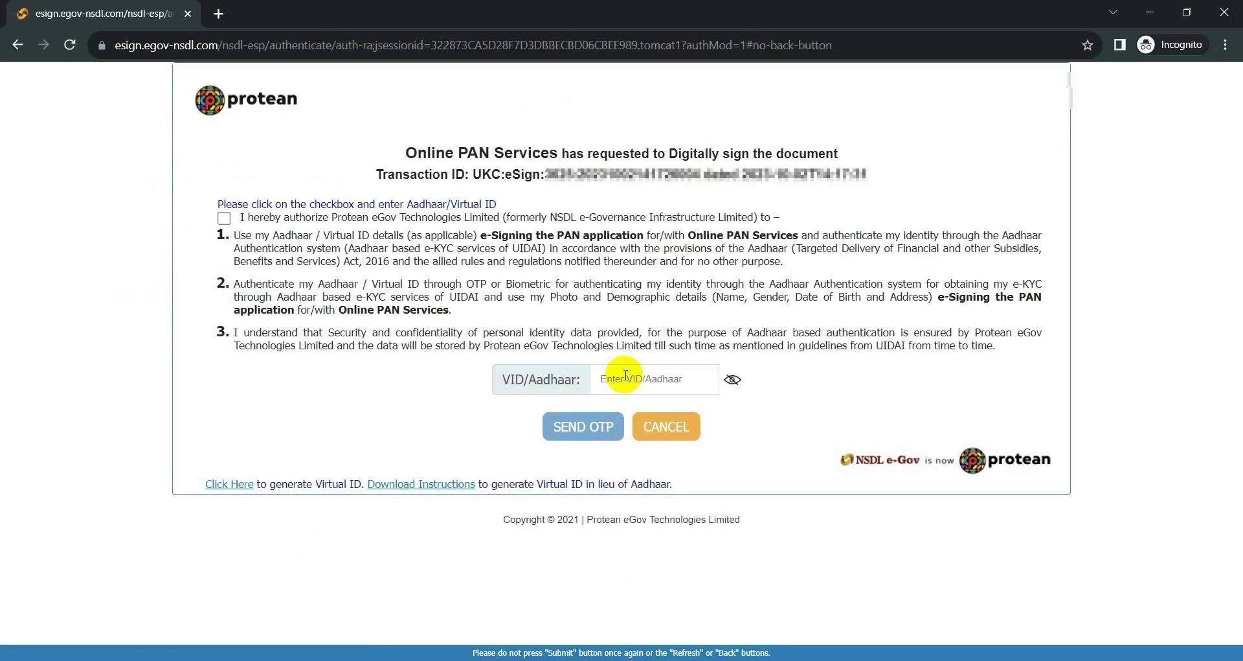
Authorise Aadhaar use for signing, paste the Aadhaar number, and send an OTP.
{"action": "left_click", "coordinate": [621, 378]}
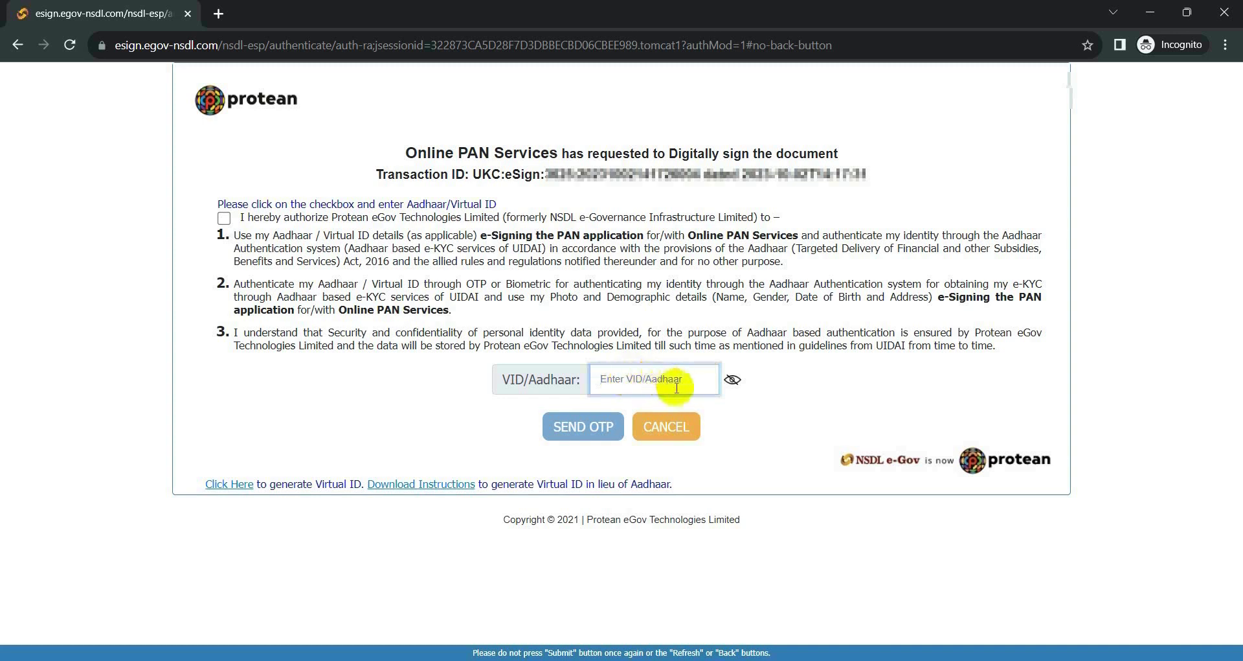
{"action": "left_click", "coordinate": [224, 218]}
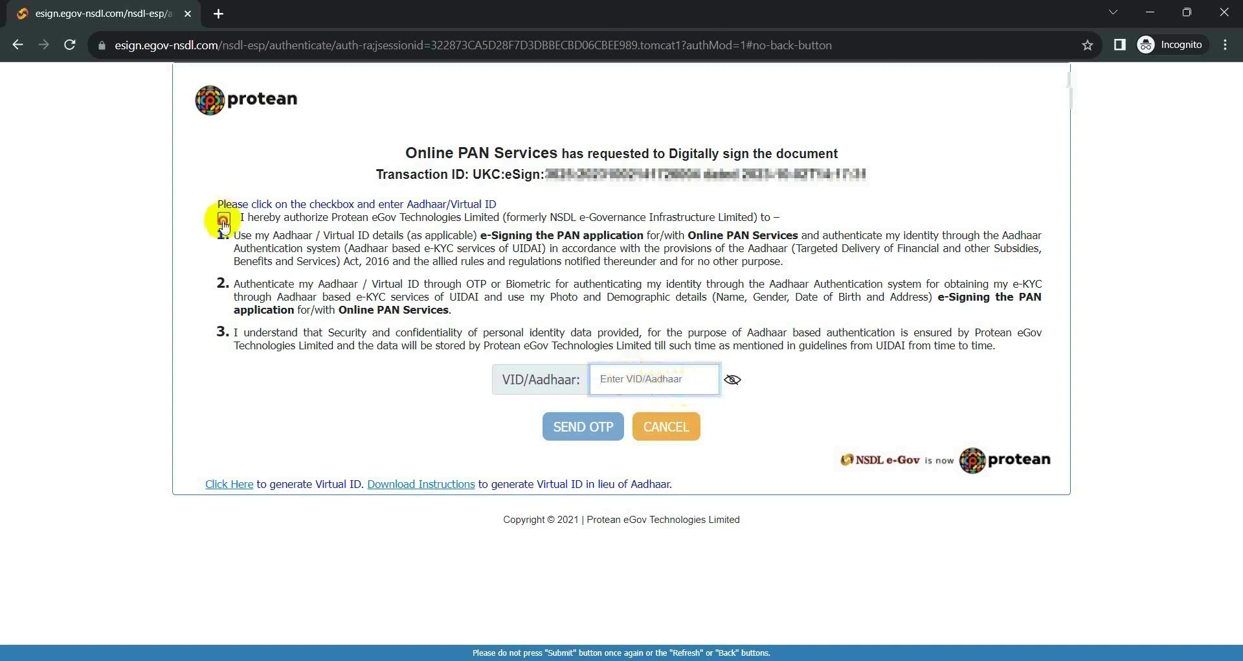
{"action": "left_click", "coordinate": [621, 386]}
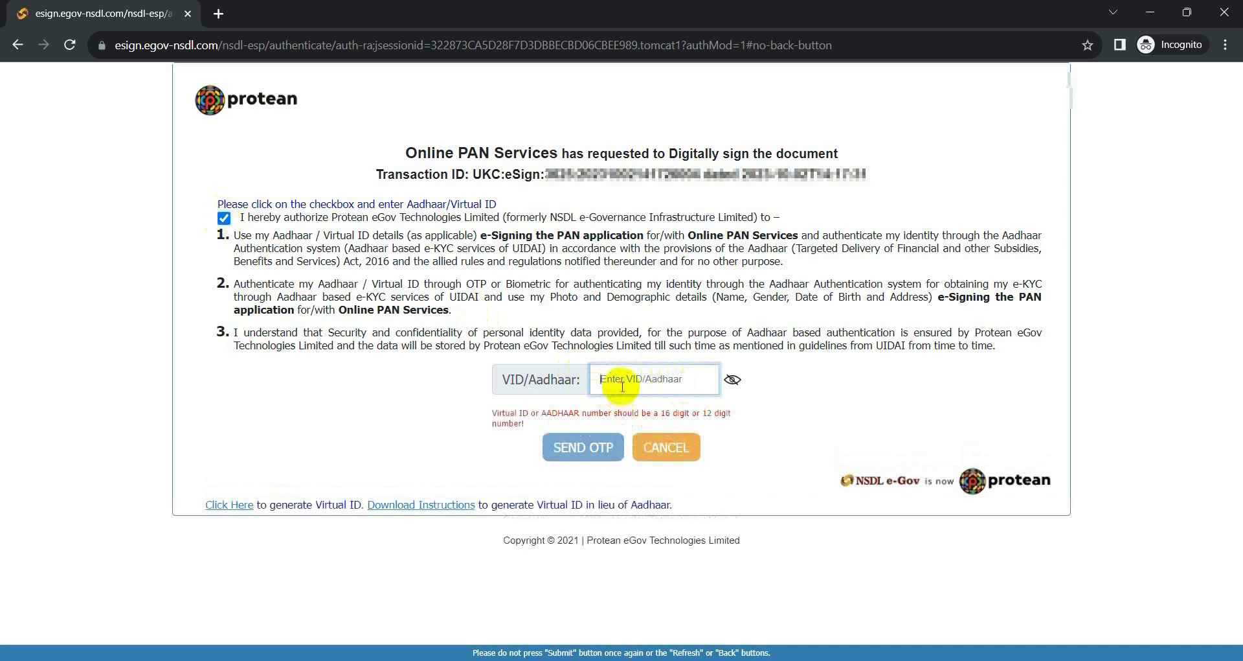
{"action": "key", "text": "ctrl+v"}
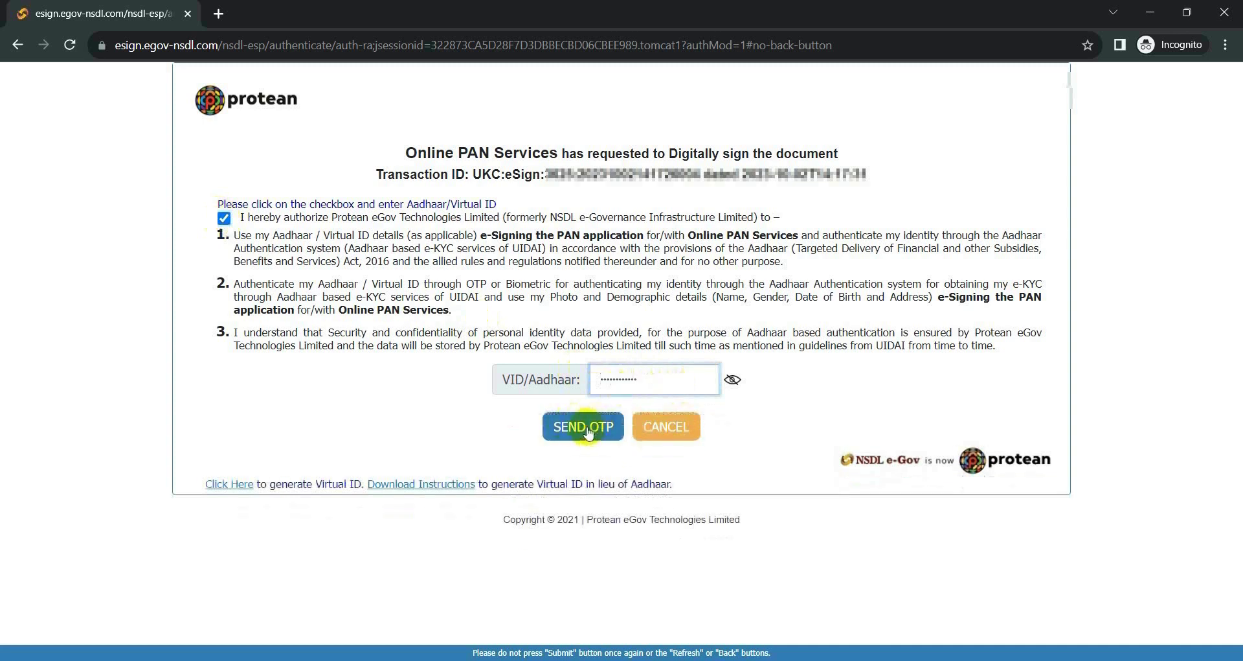
{"action": "left_click", "coordinate": [586, 430]}
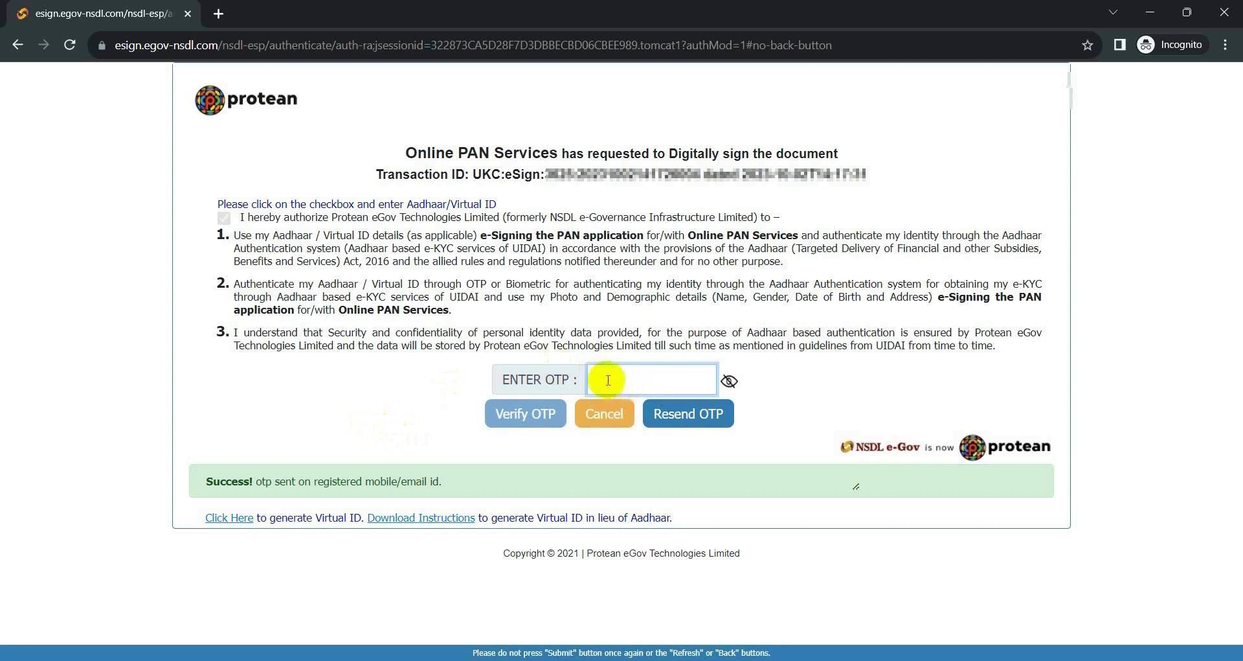
Enter the received one-time password and verify it.
{"action": "type", "text": "1"}
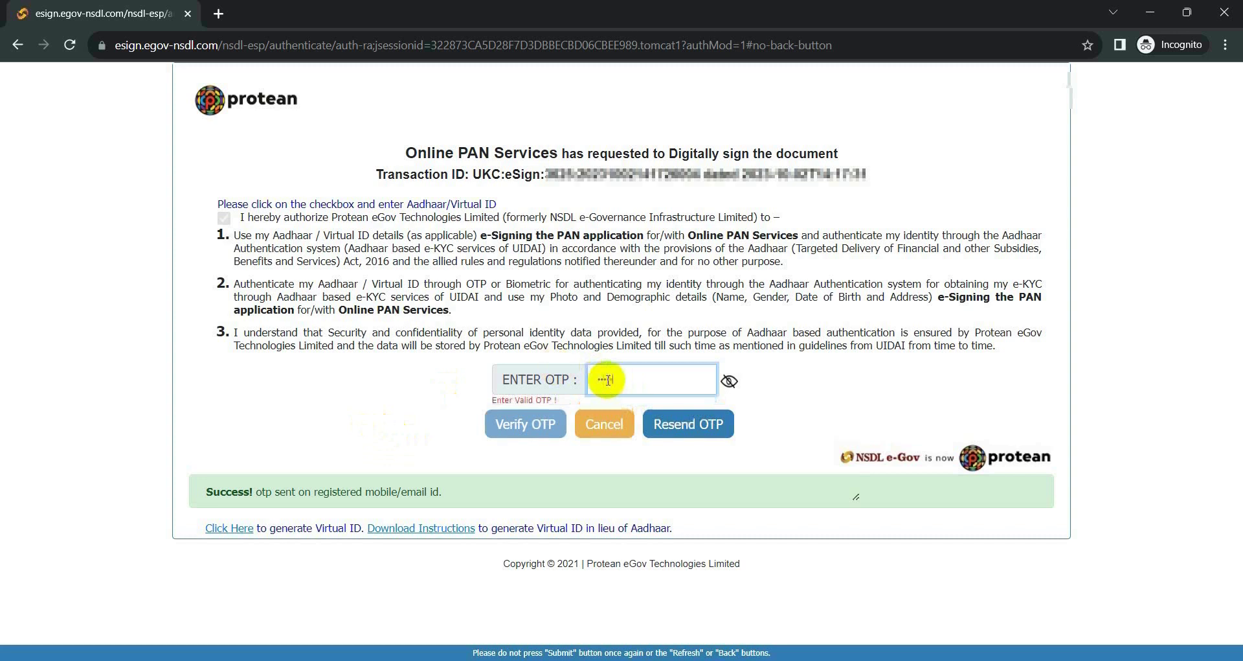
{"action": "type", "text": "23456"}
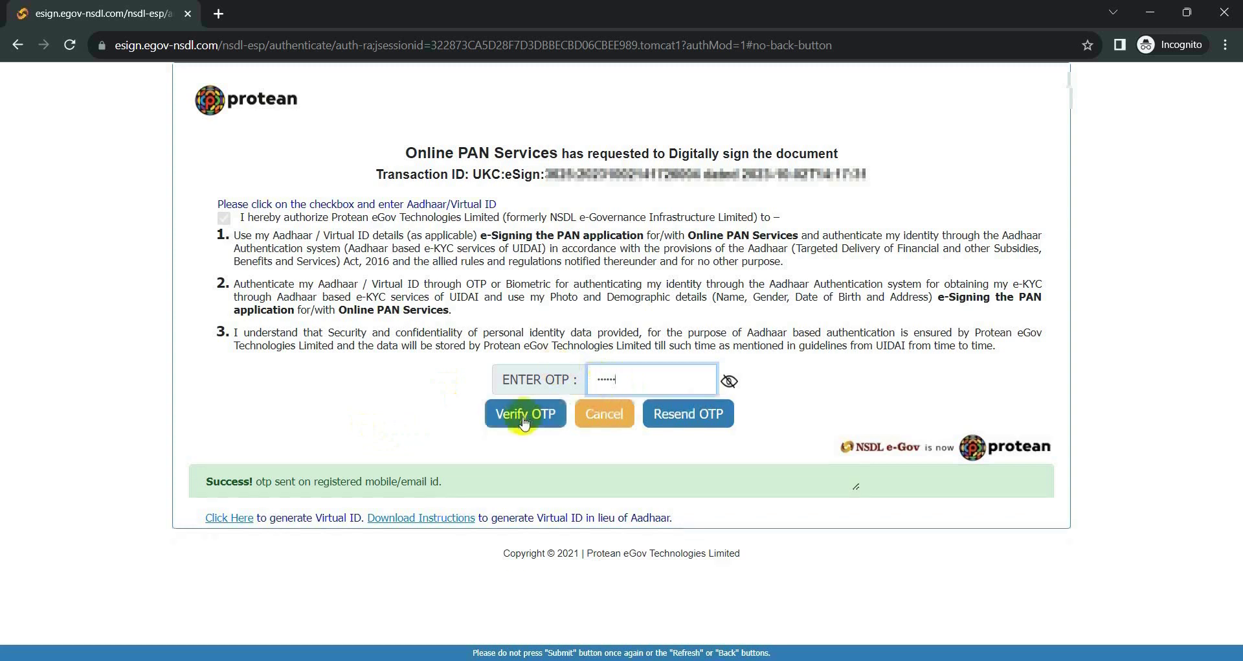
{"action": "left_click", "coordinate": [525, 418]}
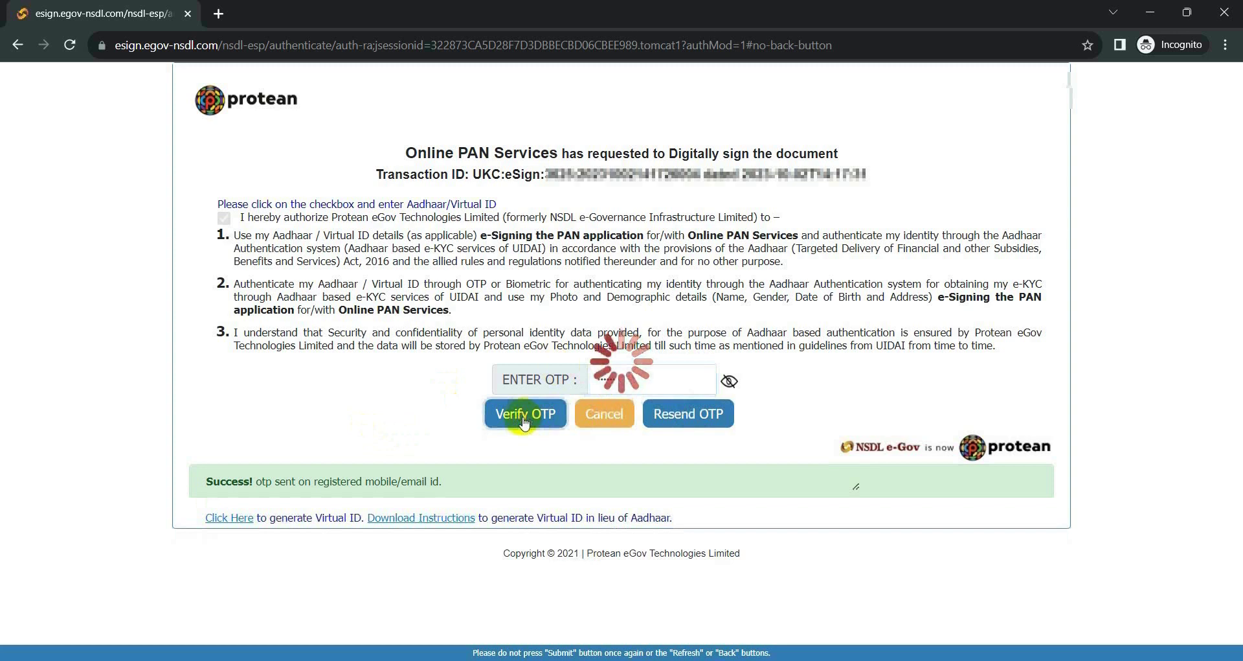